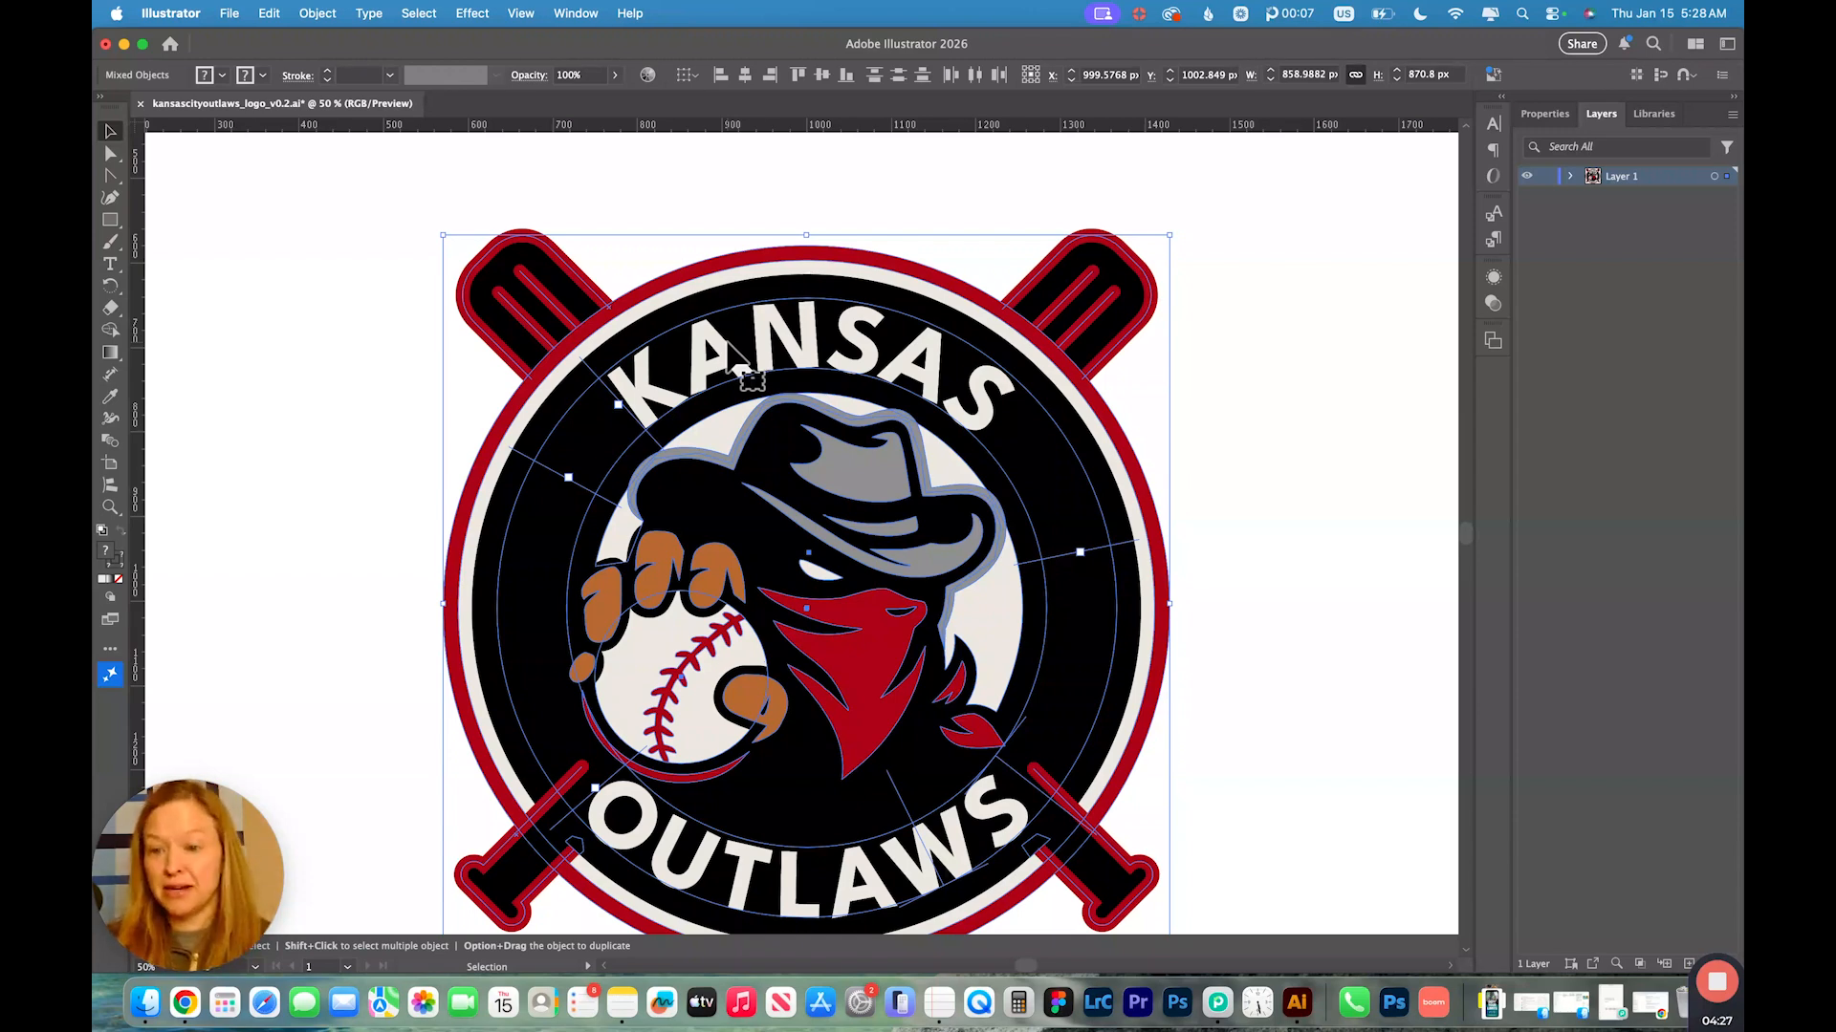
# - Select the entire logo artwork and convert all its strokes to outlined shapes with Outline Stroke
pyautogui.click(1210, 262)
pyautogui.moveTo(337, 195); pyautogui.dragTo(1241, 939)
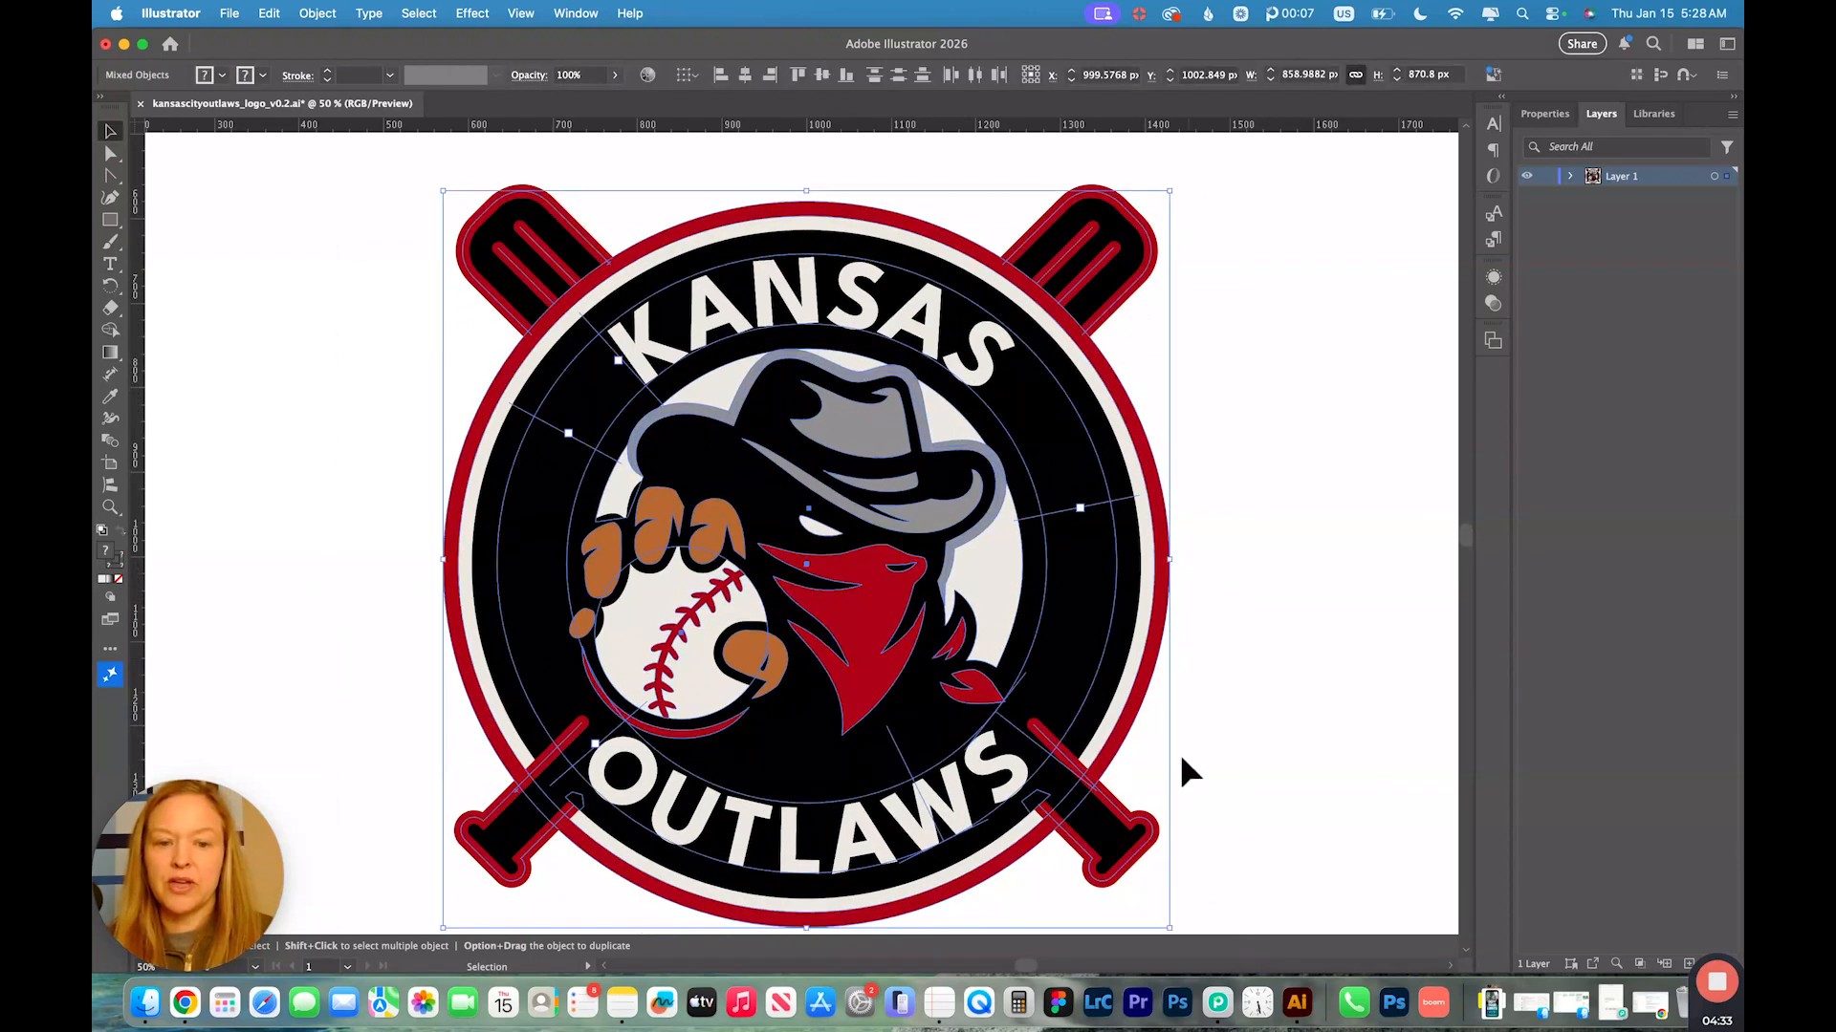
pyautogui.click(317, 13)
pyautogui.moveTo(351, 582)
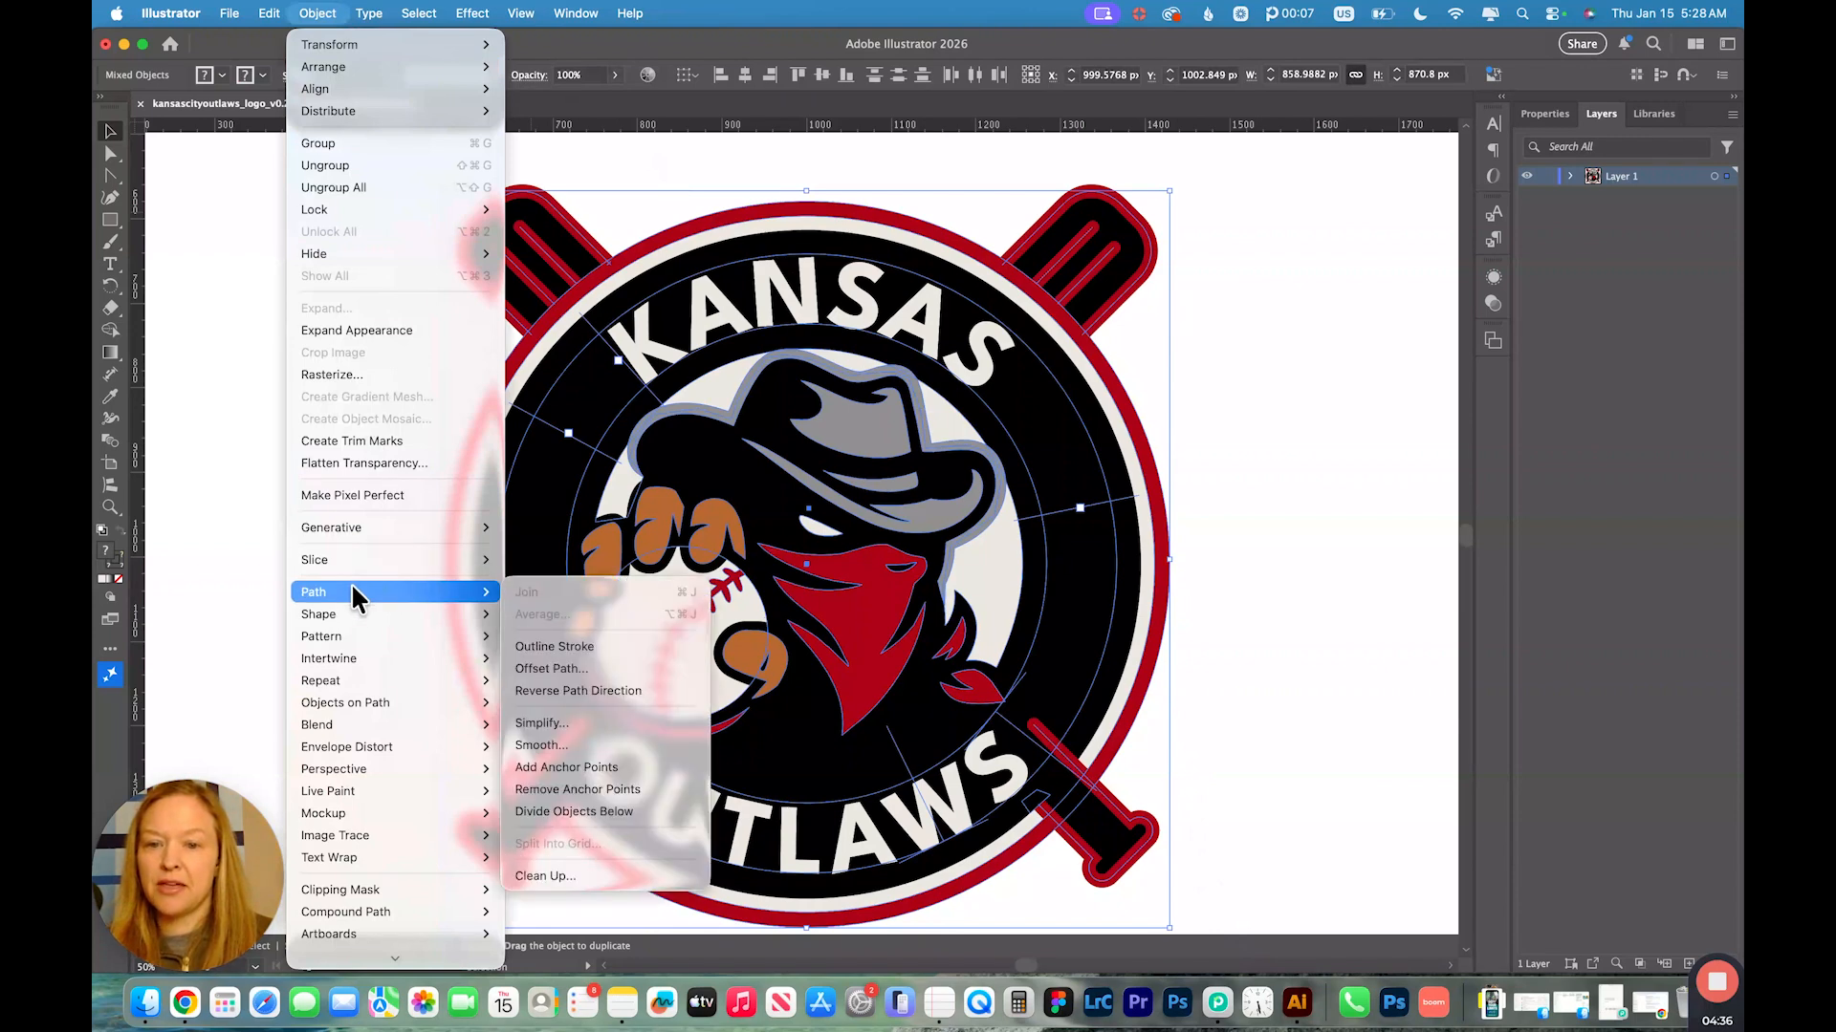
pyautogui.click(556, 645)
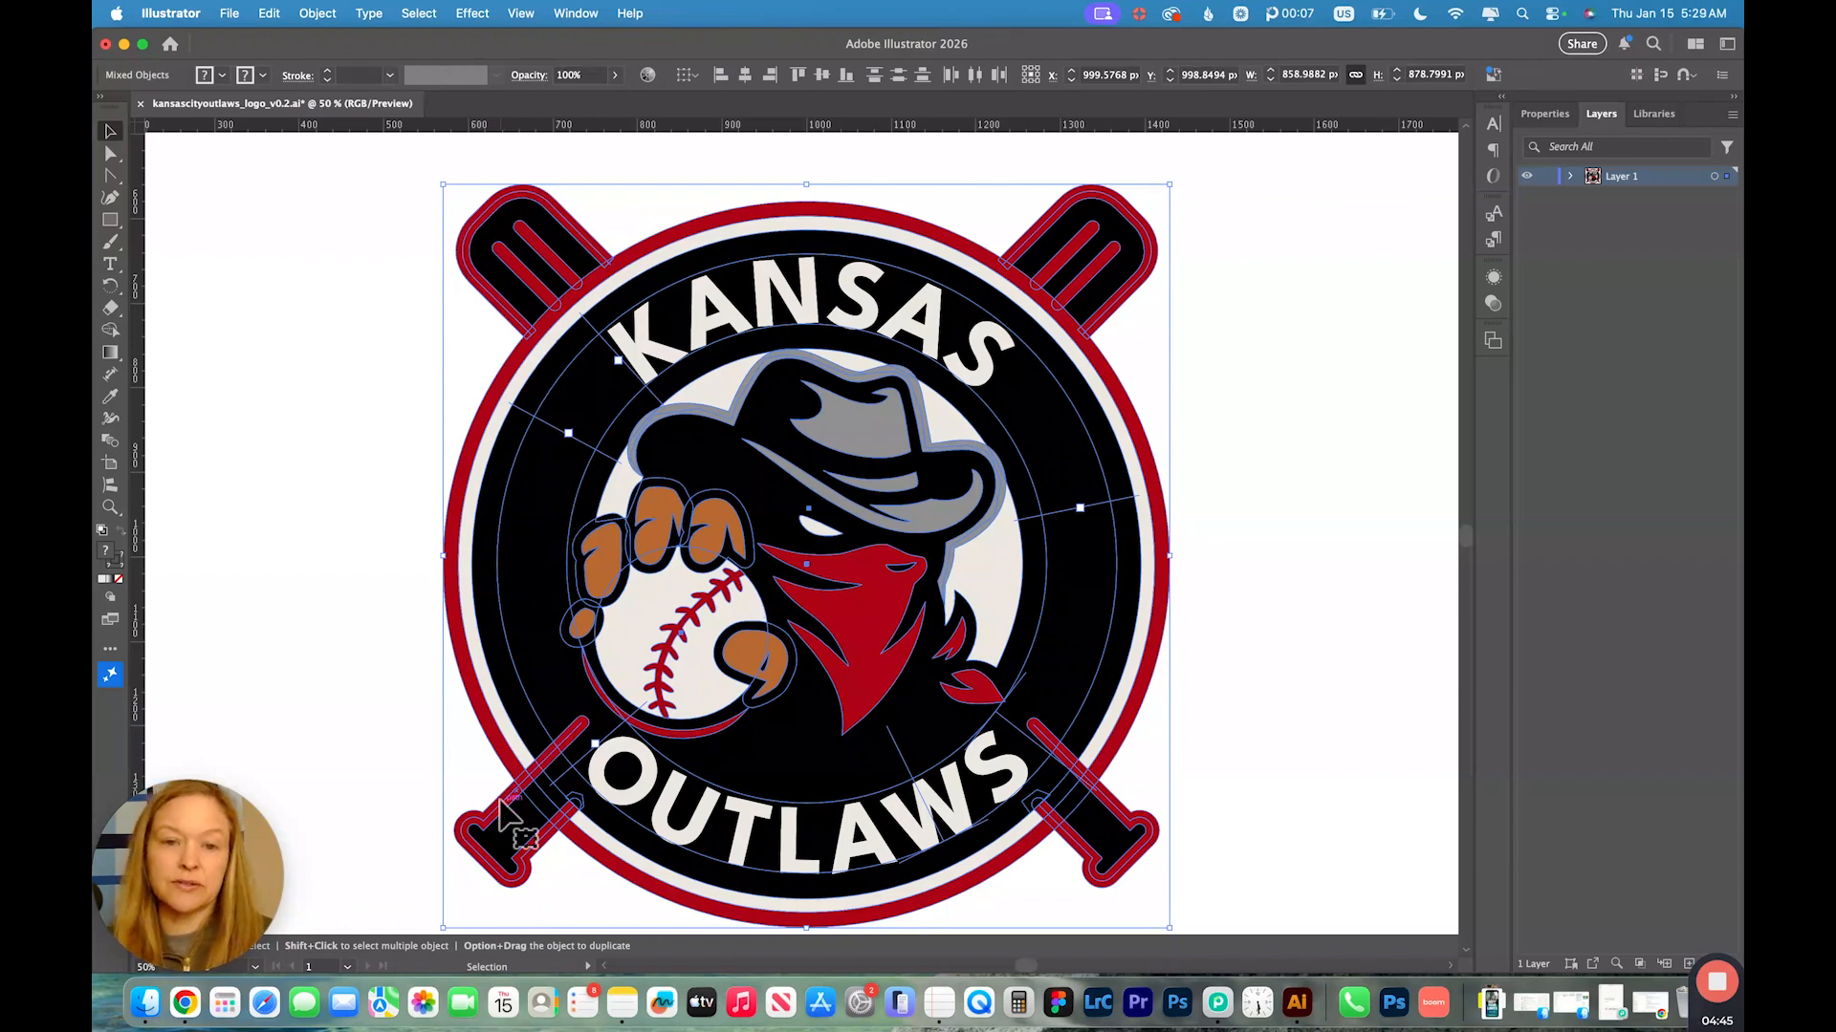
# - Convert the curved KANSAS and OUTLAWS text to outlines
pyautogui.click(906, 317)
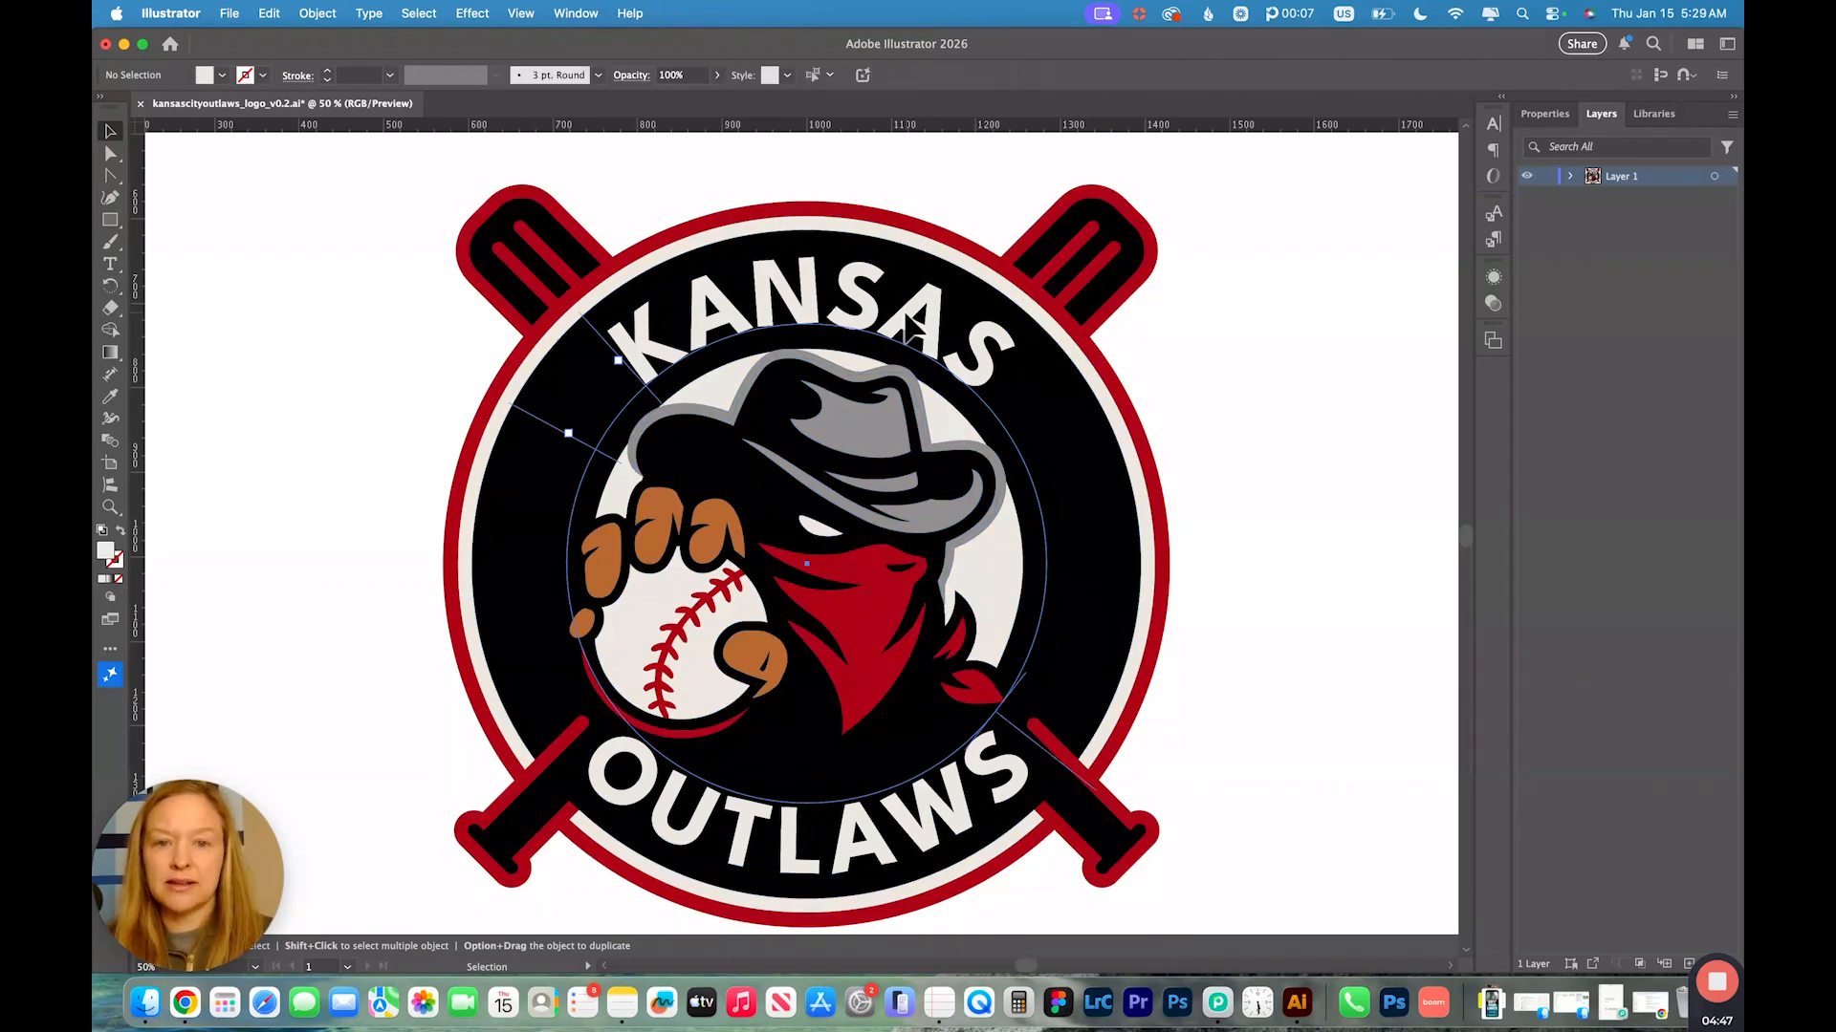
pyautogui.keyDown('shift'); pyautogui.click(845, 866); pyautogui.keyUp('shift')
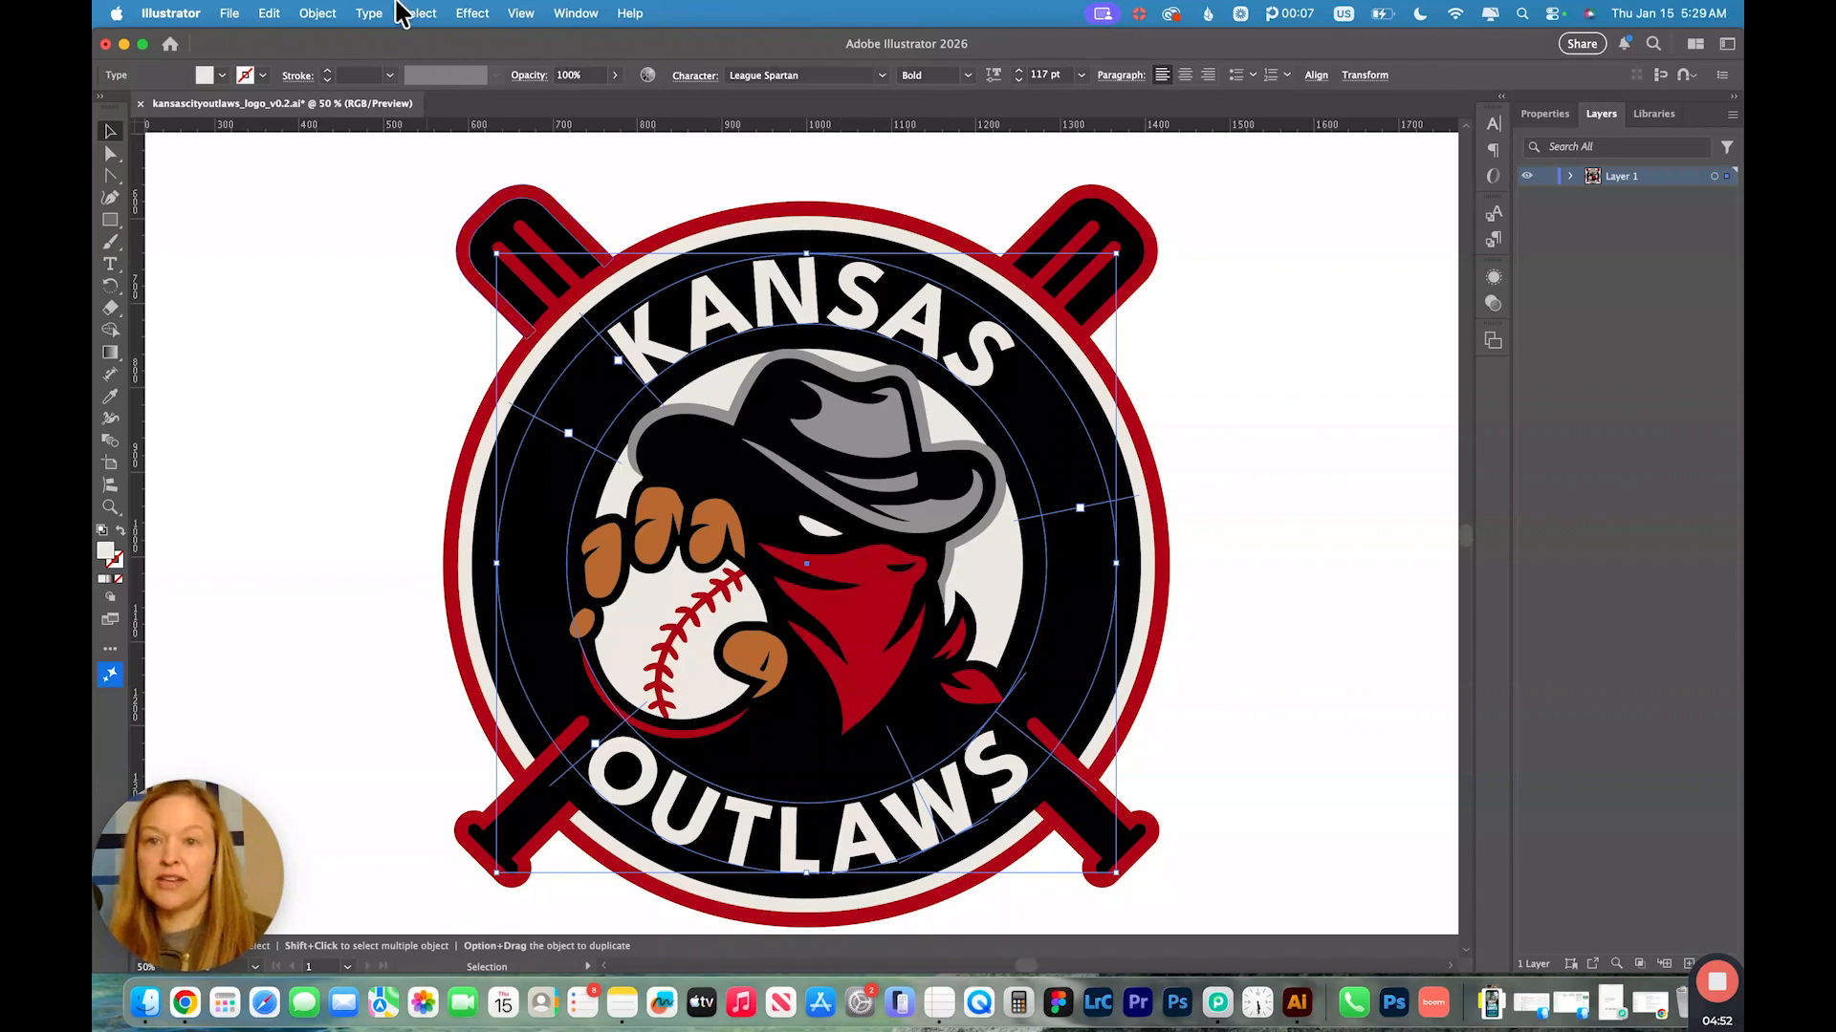
pyautogui.click(368, 13)
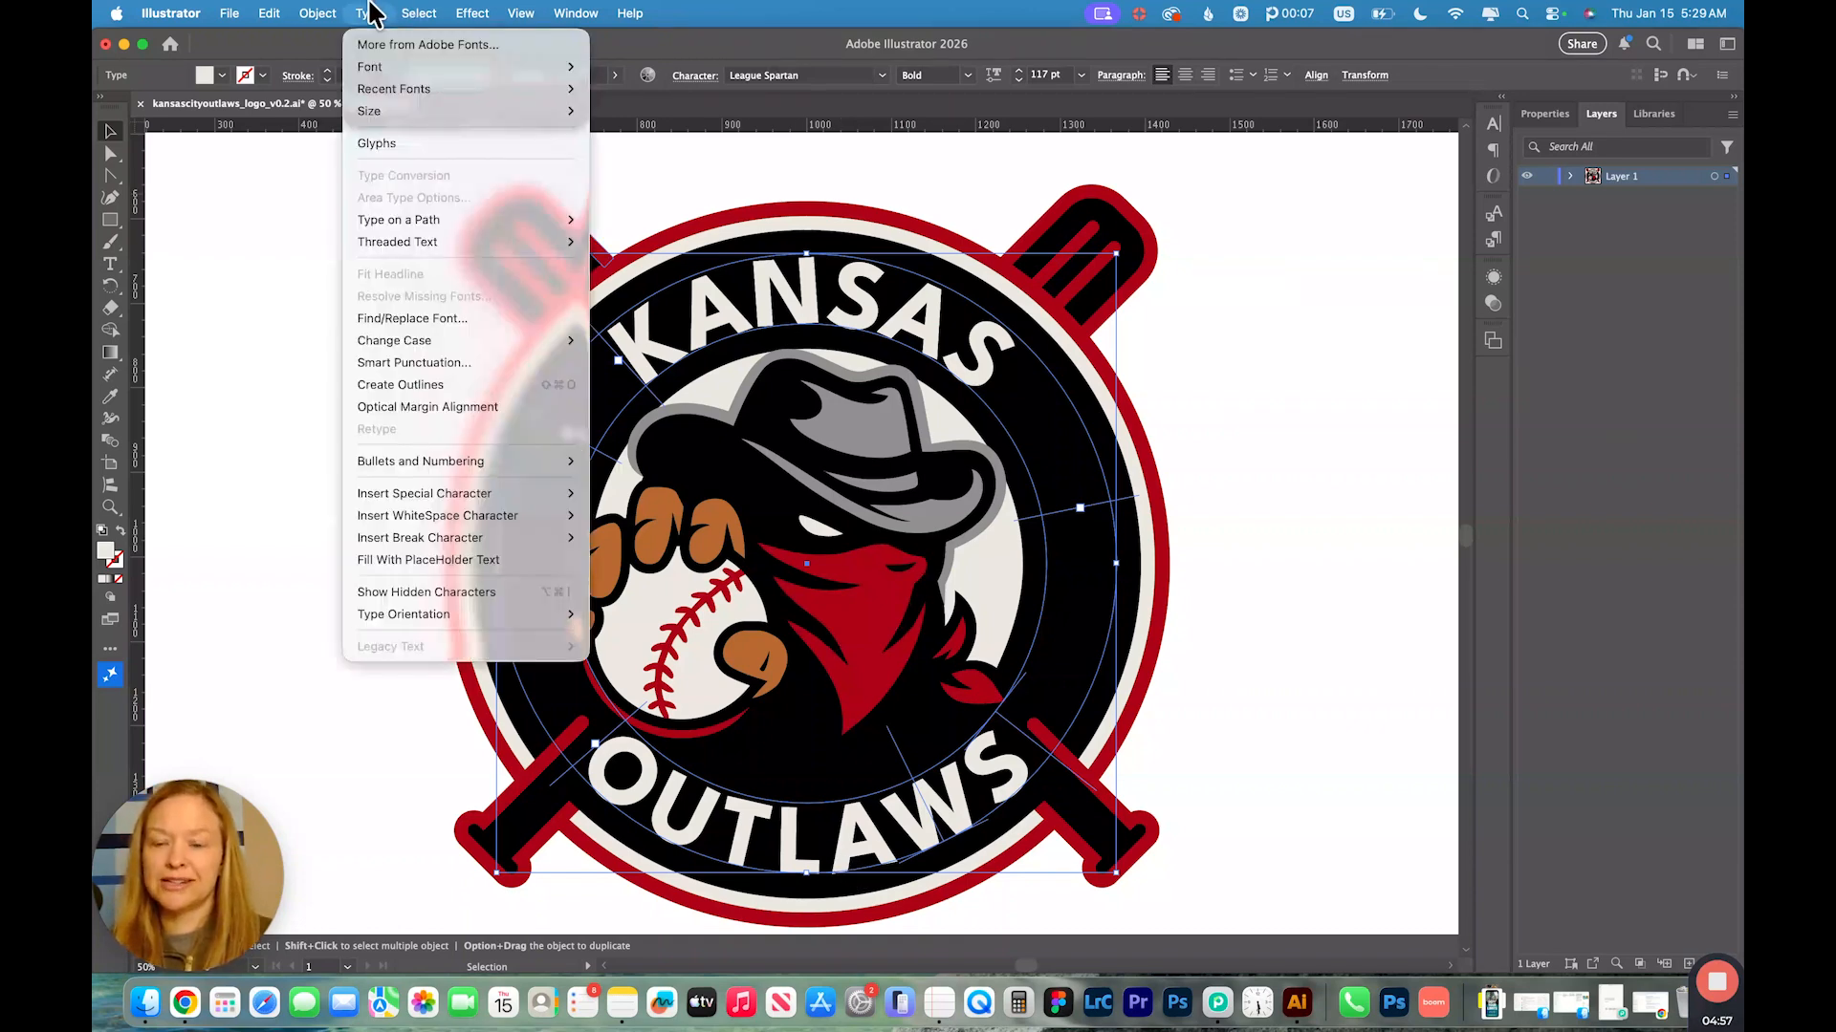
pyautogui.click(398, 385)
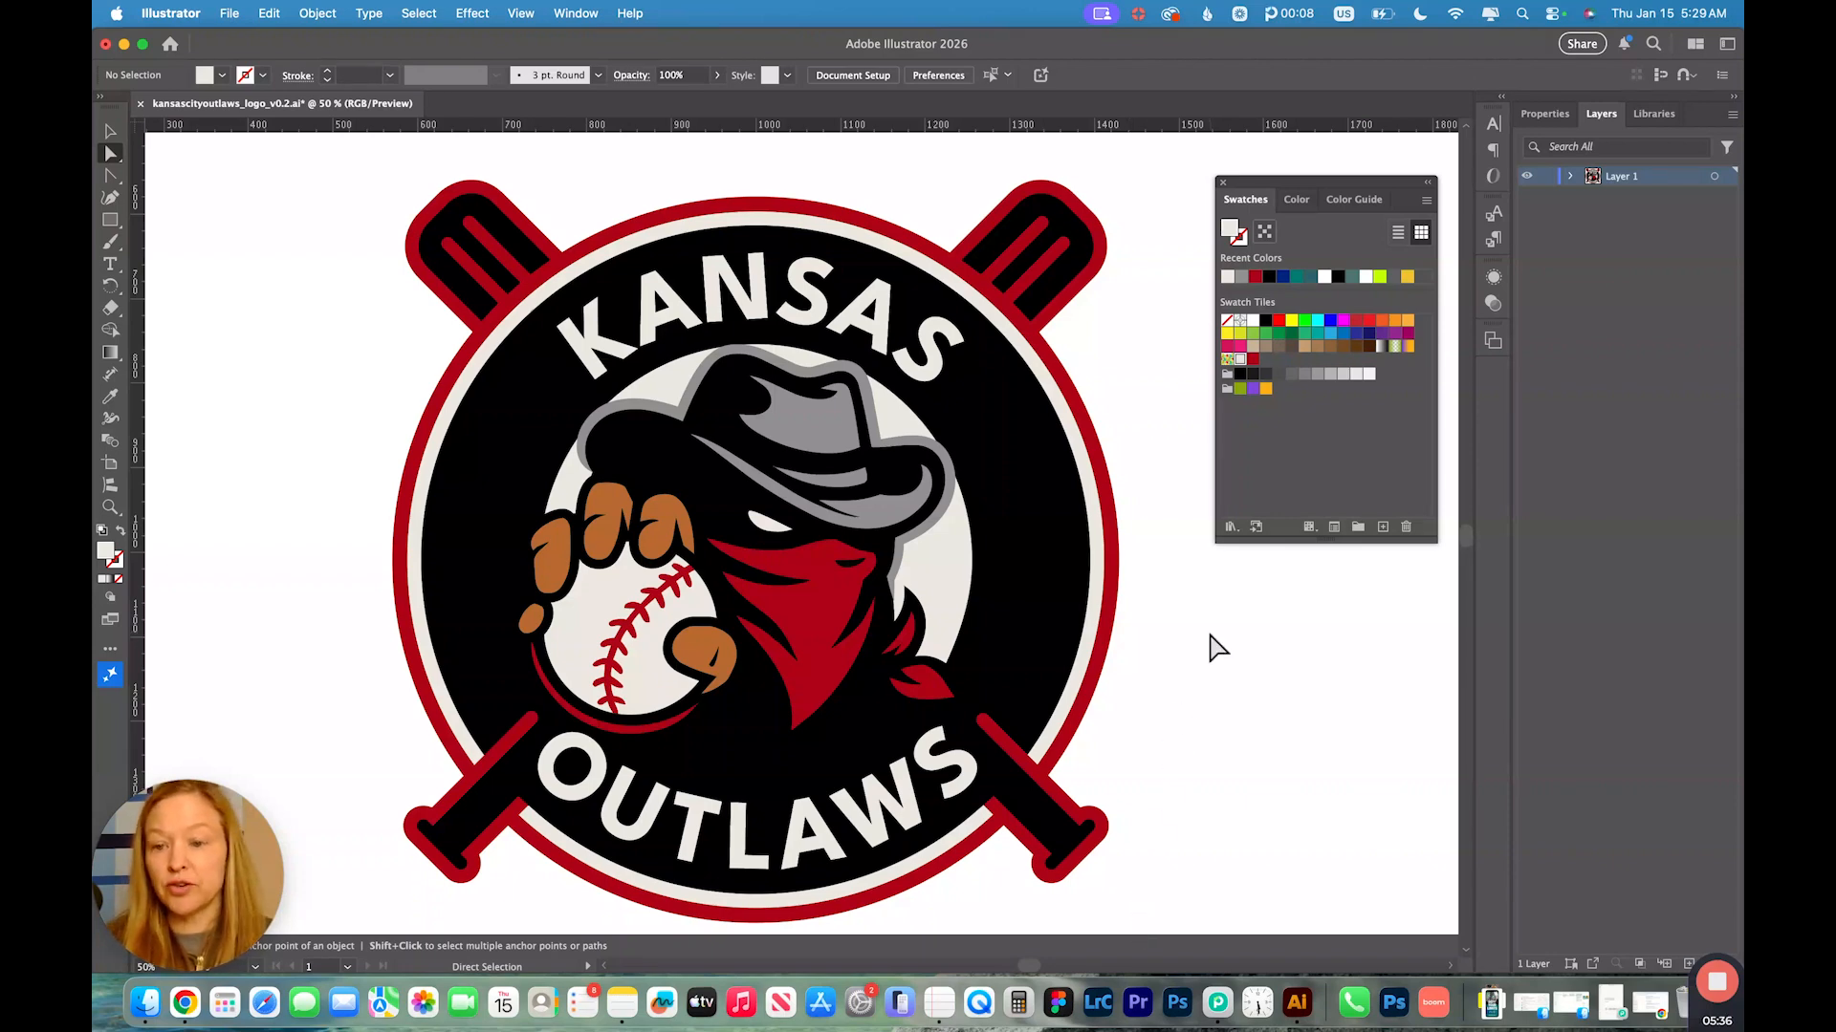
# - Examine the fill colors of the baseball, the circle behind the hat, the bats and the outer rings for consistency
pyautogui.click(631, 658)
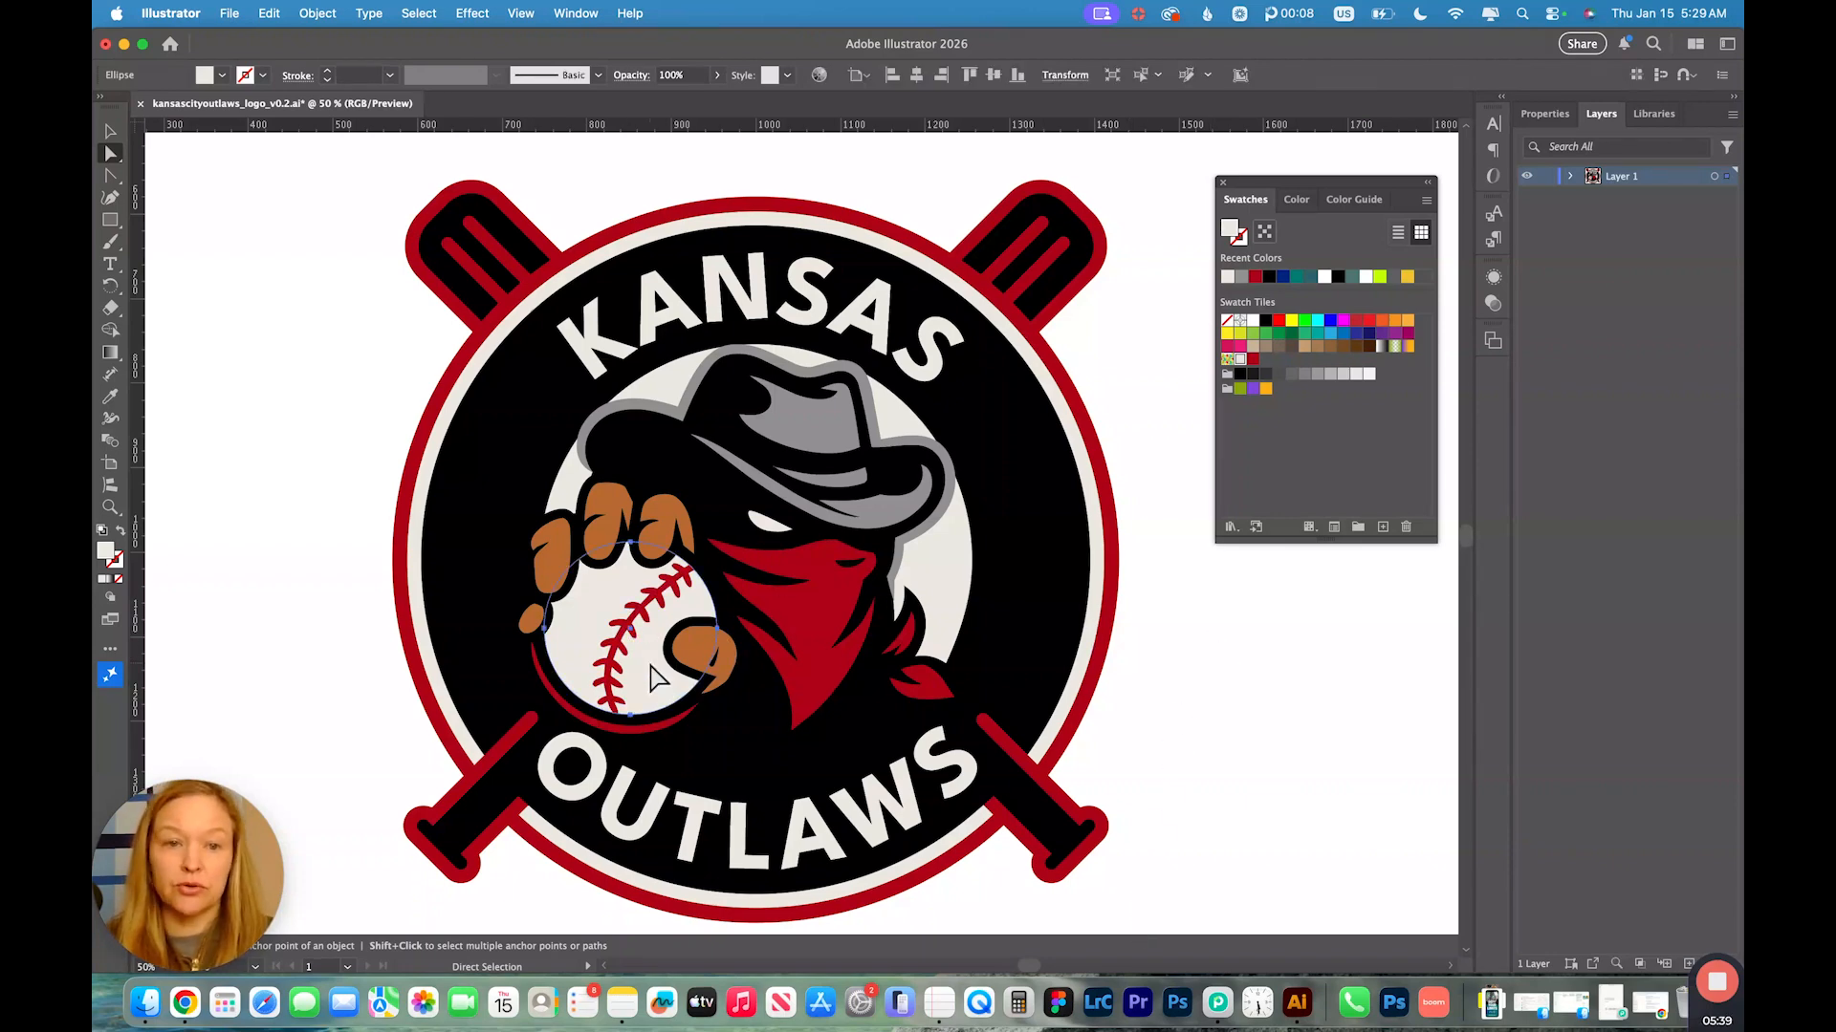
pyautogui.click(674, 394)
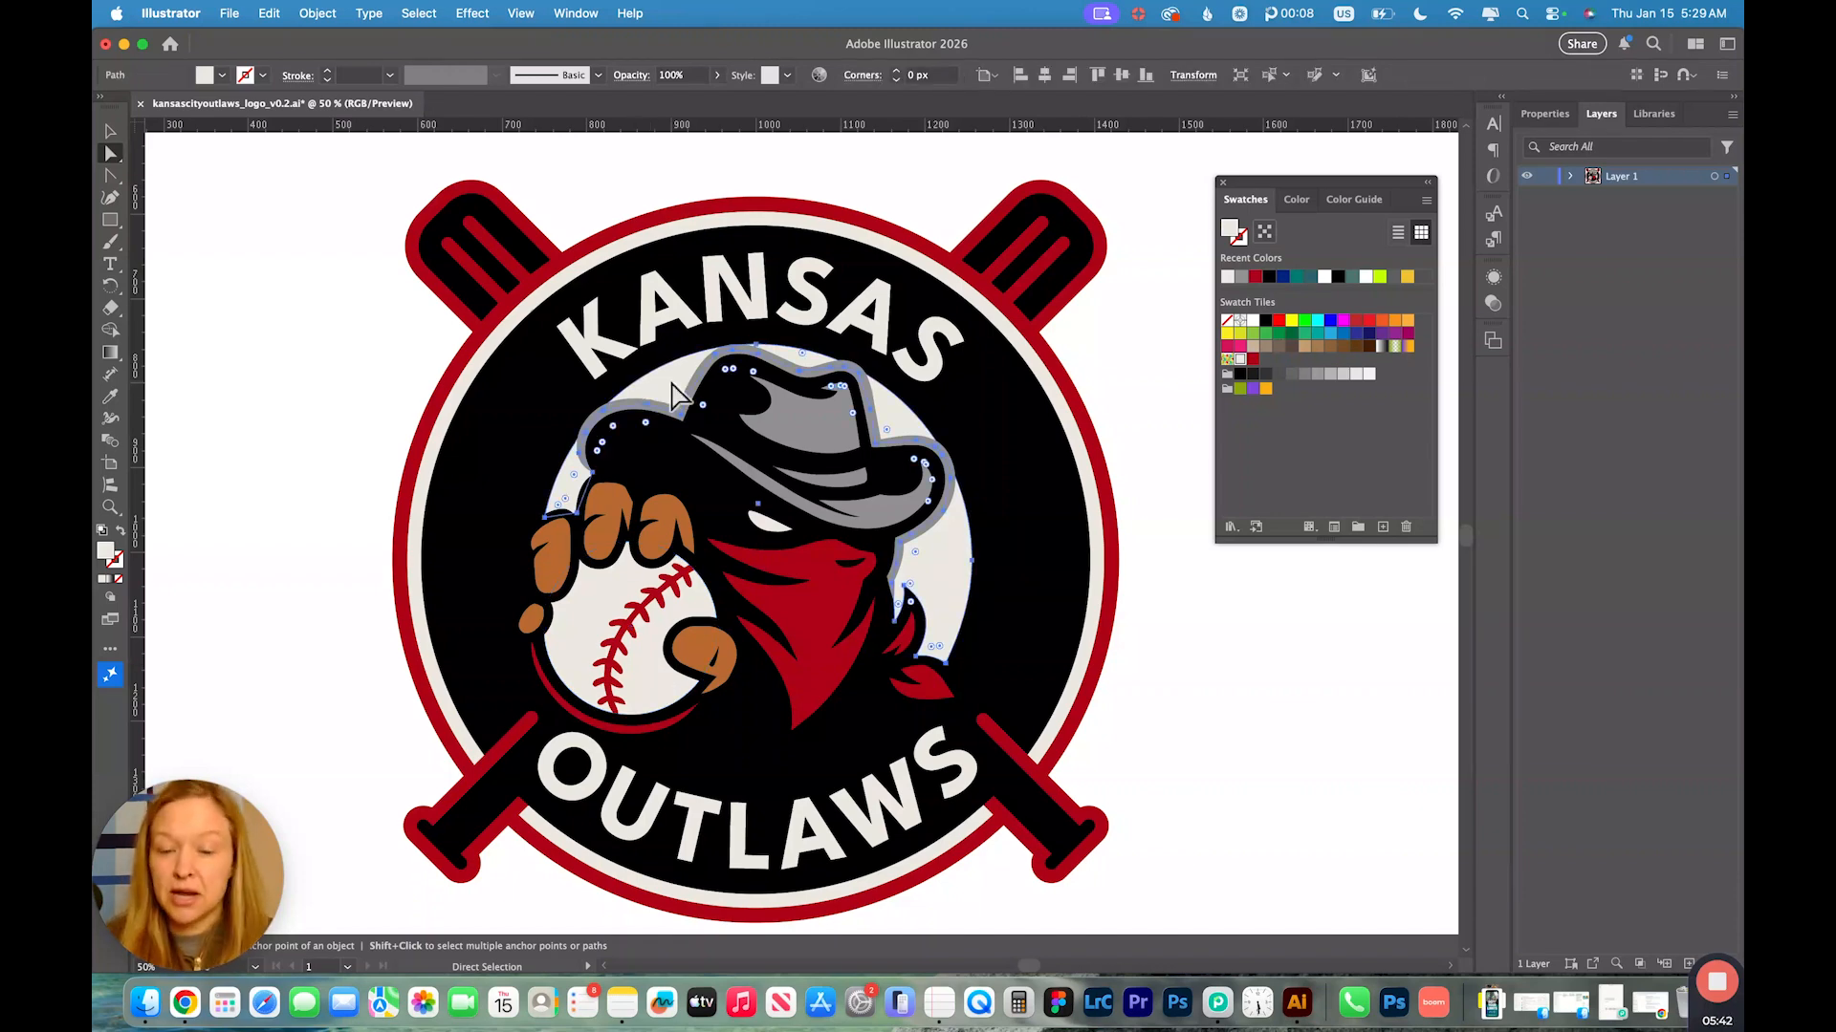
pyautogui.click(1052, 818)
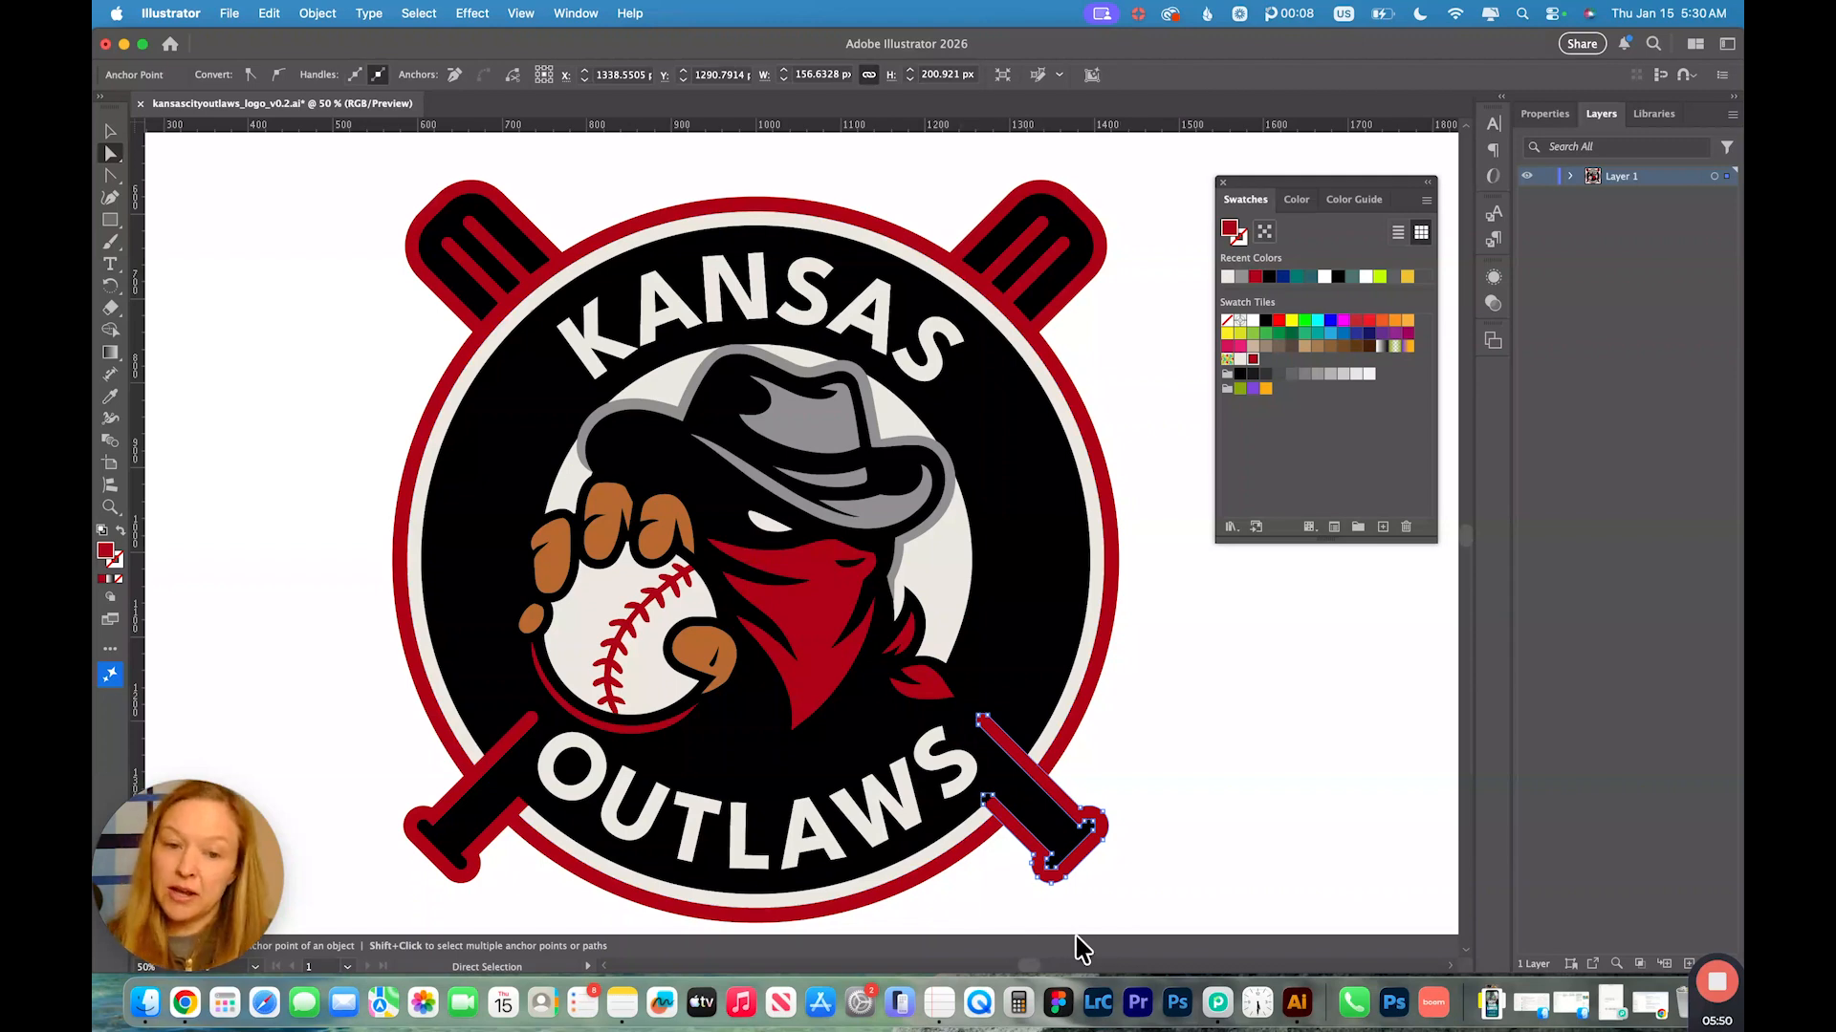
pyautogui.click(517, 232)
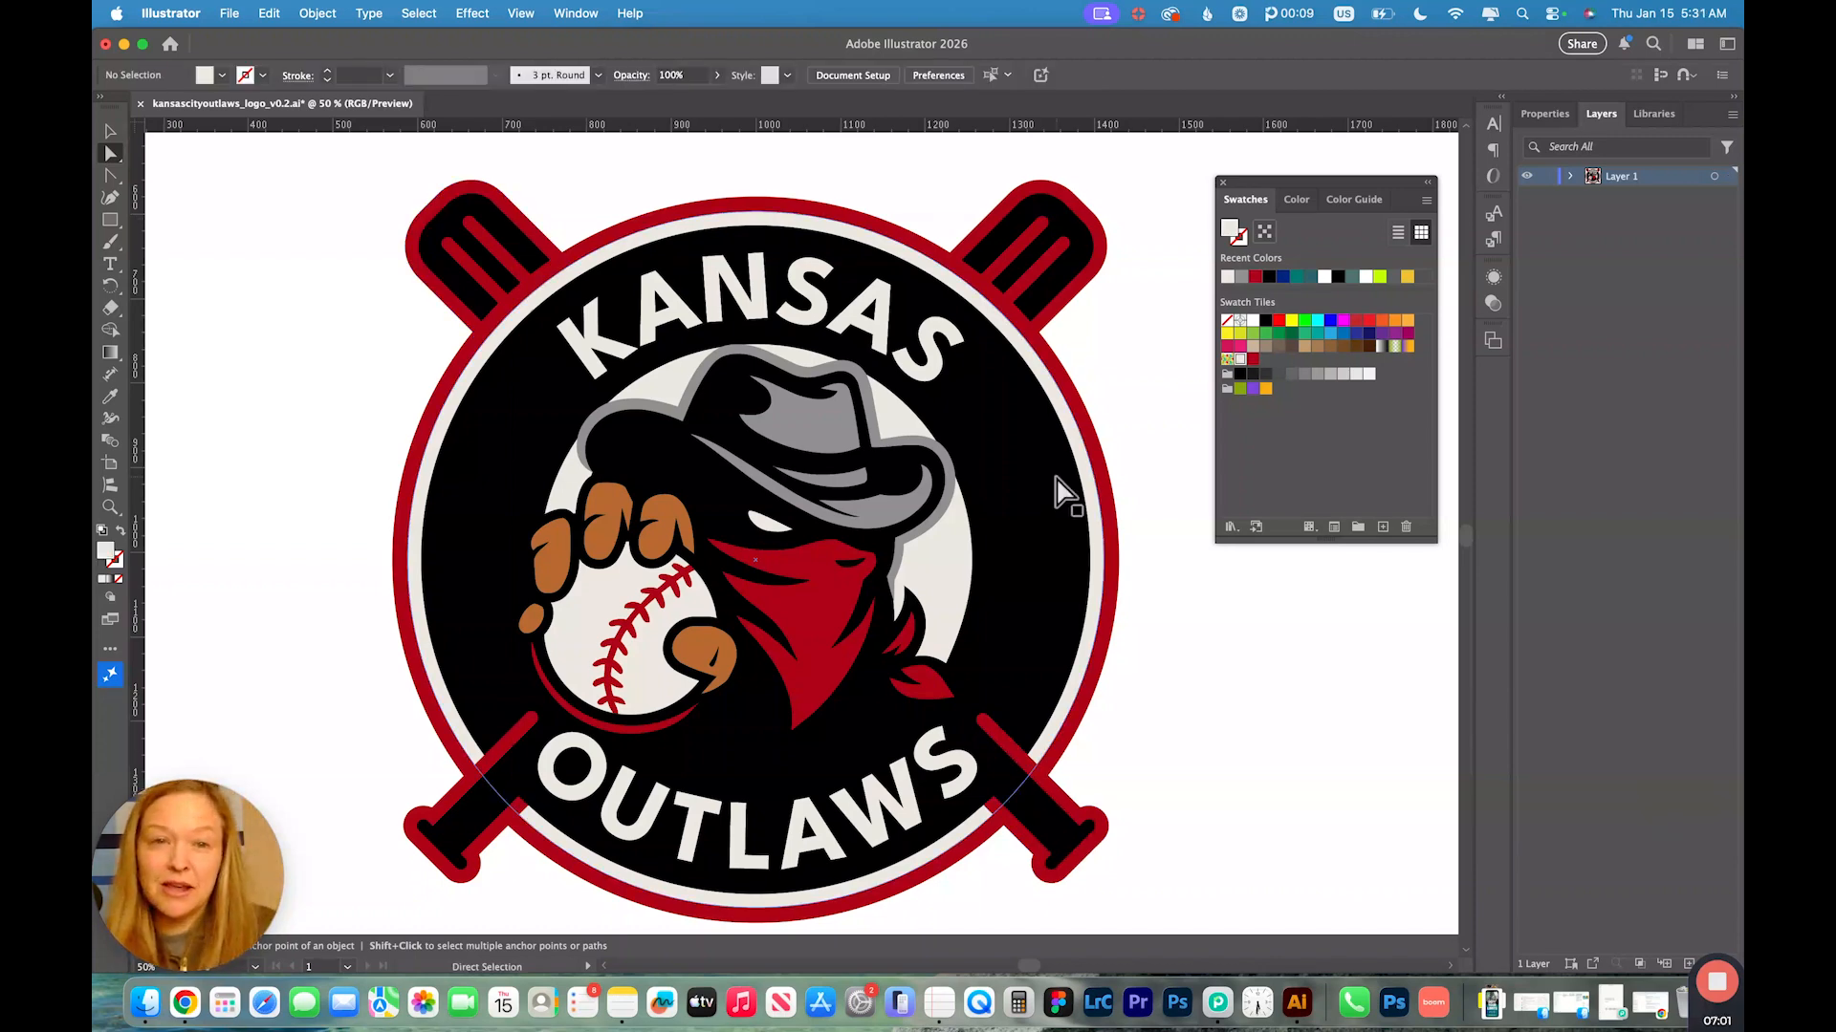
pyautogui.click(1071, 808)
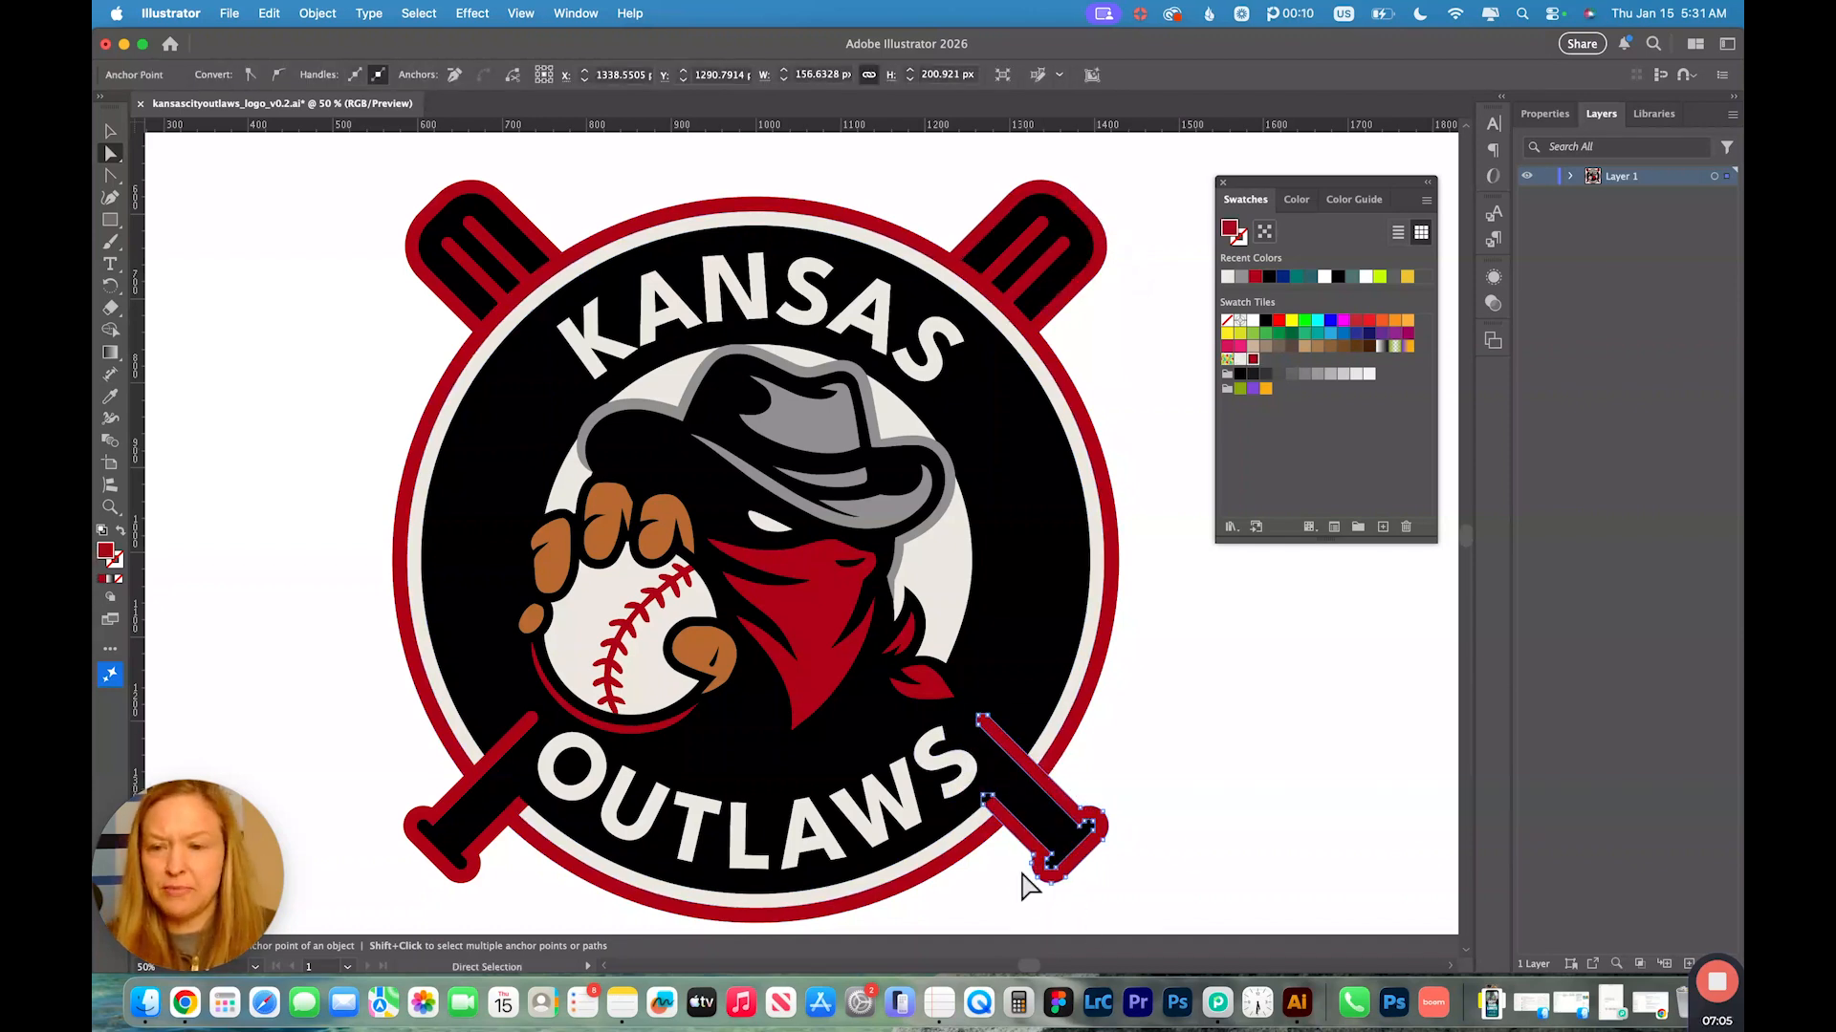
pyautogui.click(598, 241)
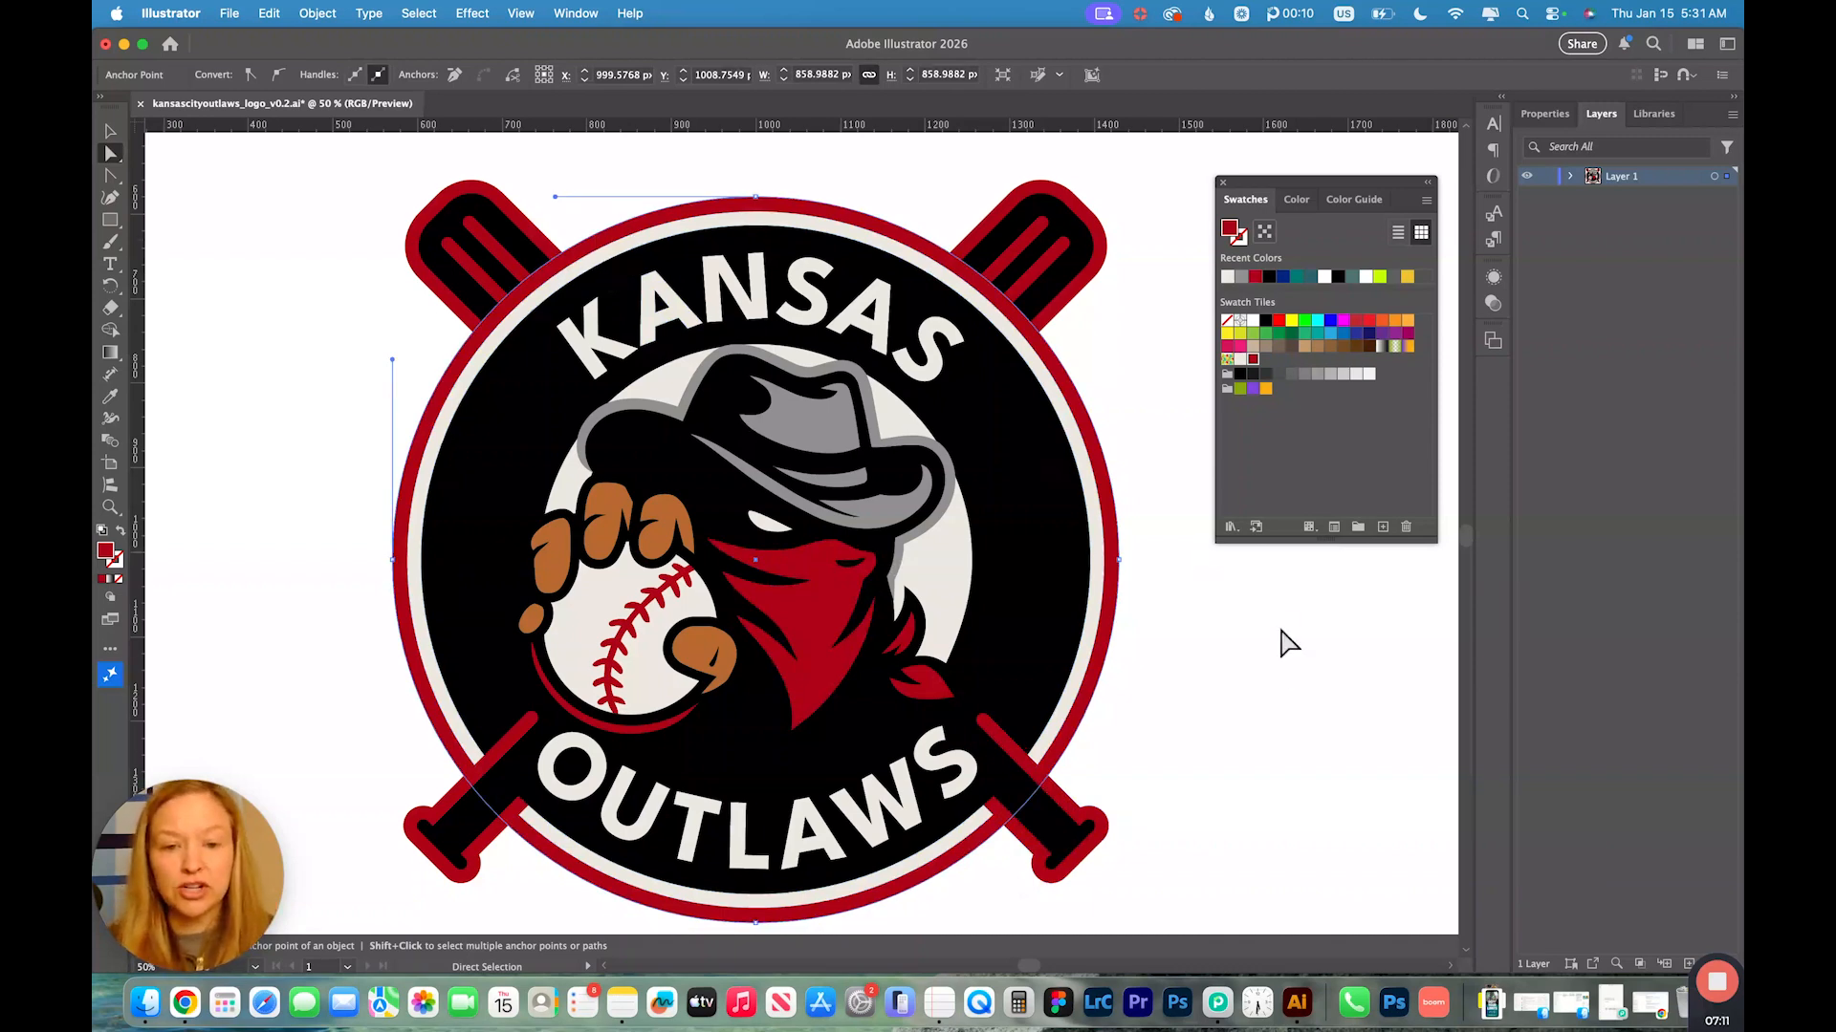
pyautogui.click(1283, 668)
# - Select every object that shares the red bandana's fill color
pyautogui.click(805, 626)
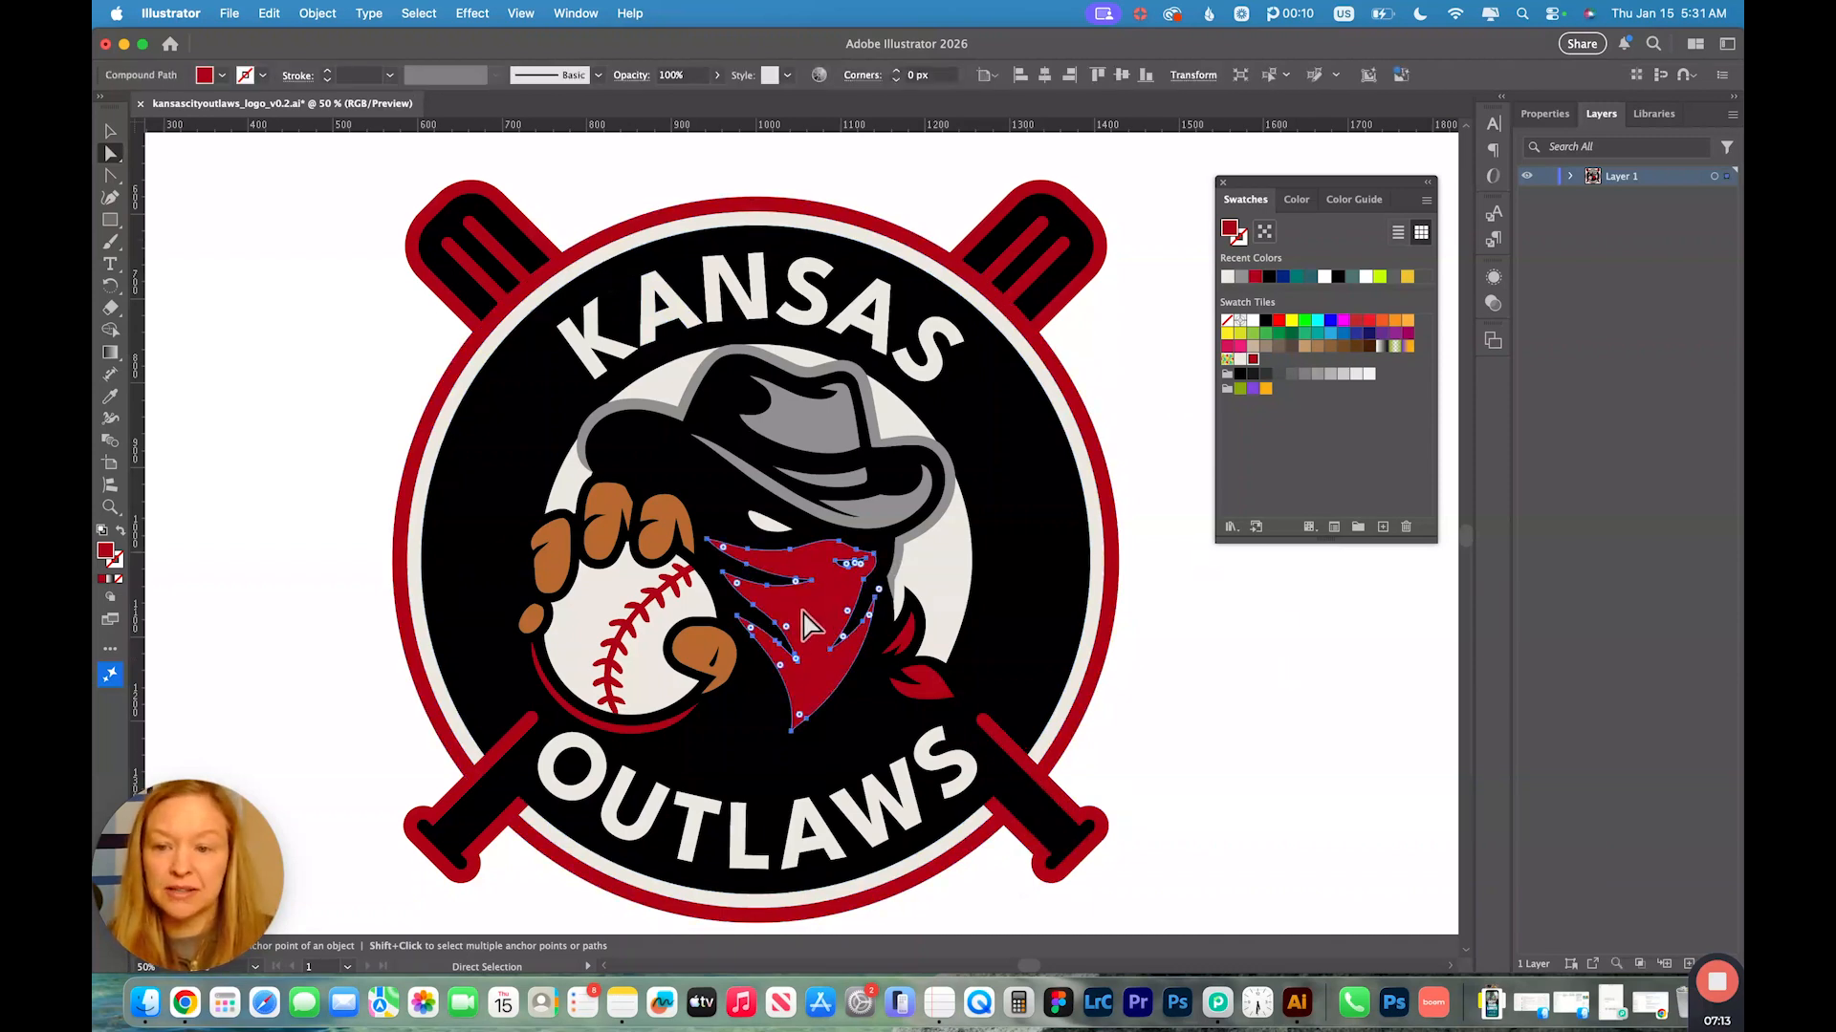
pyautogui.click(422, 12)
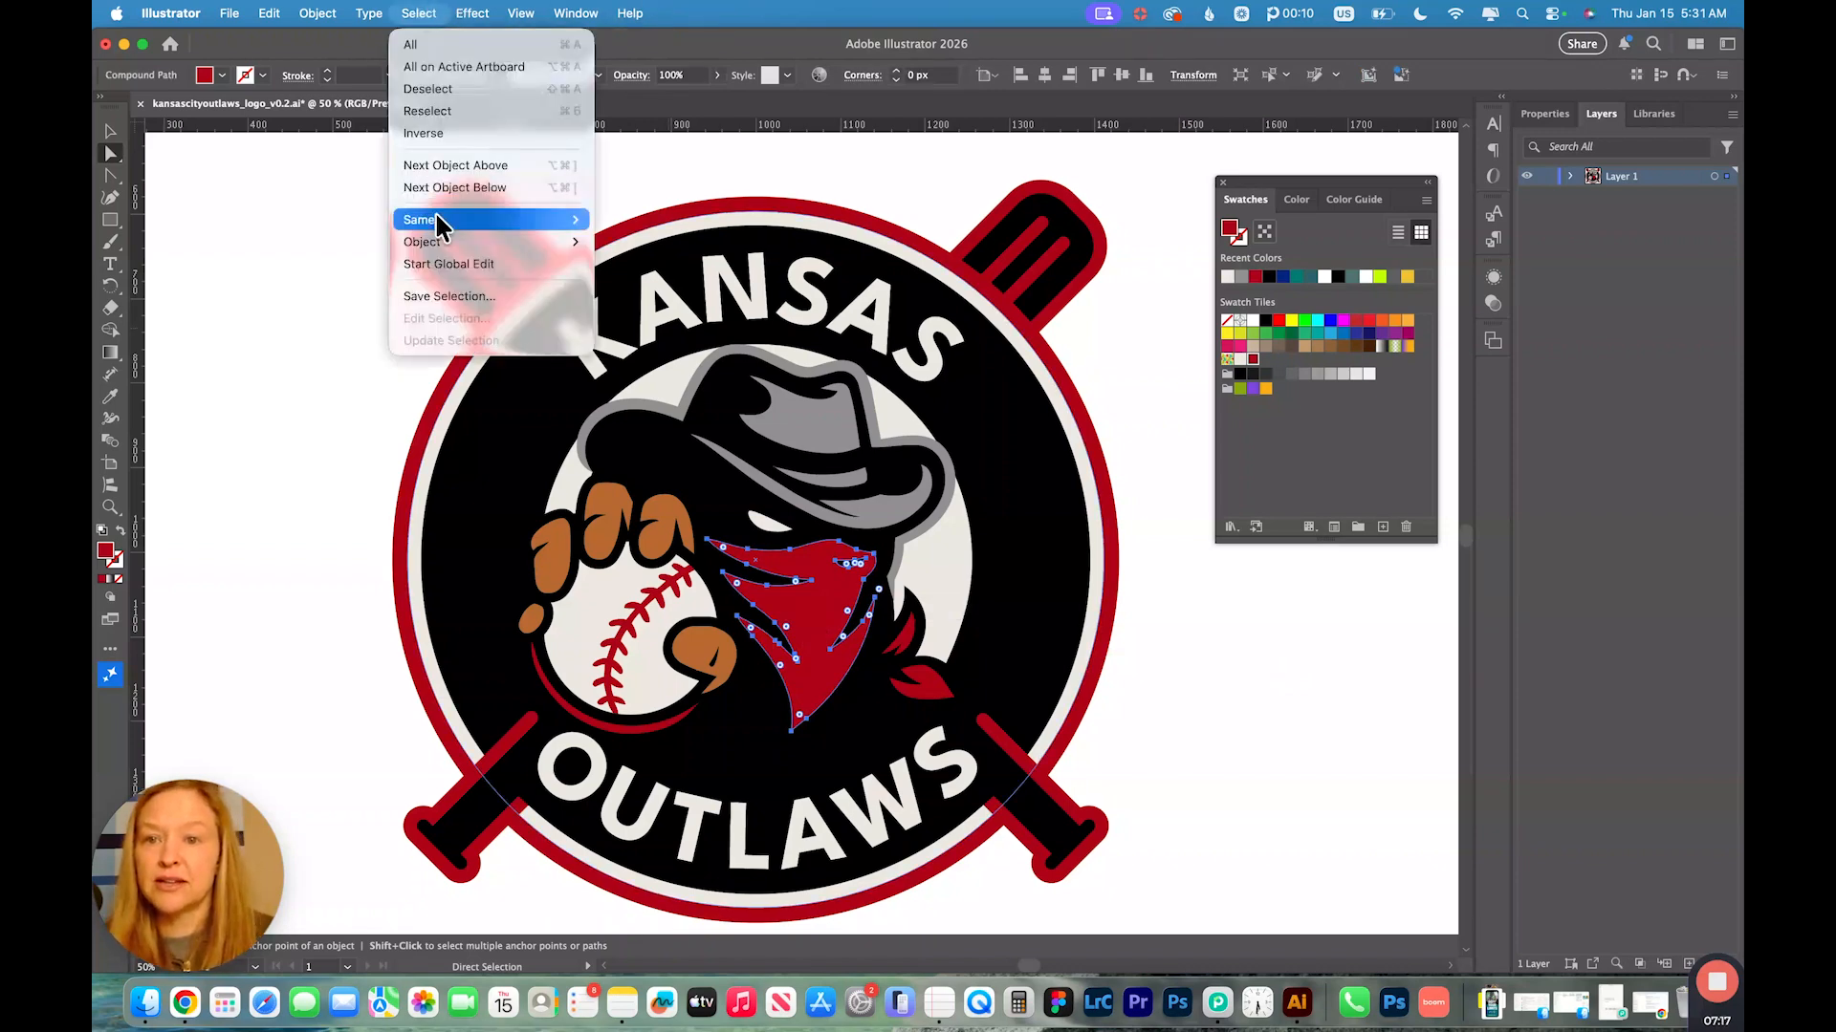
pyautogui.moveTo(483, 220)
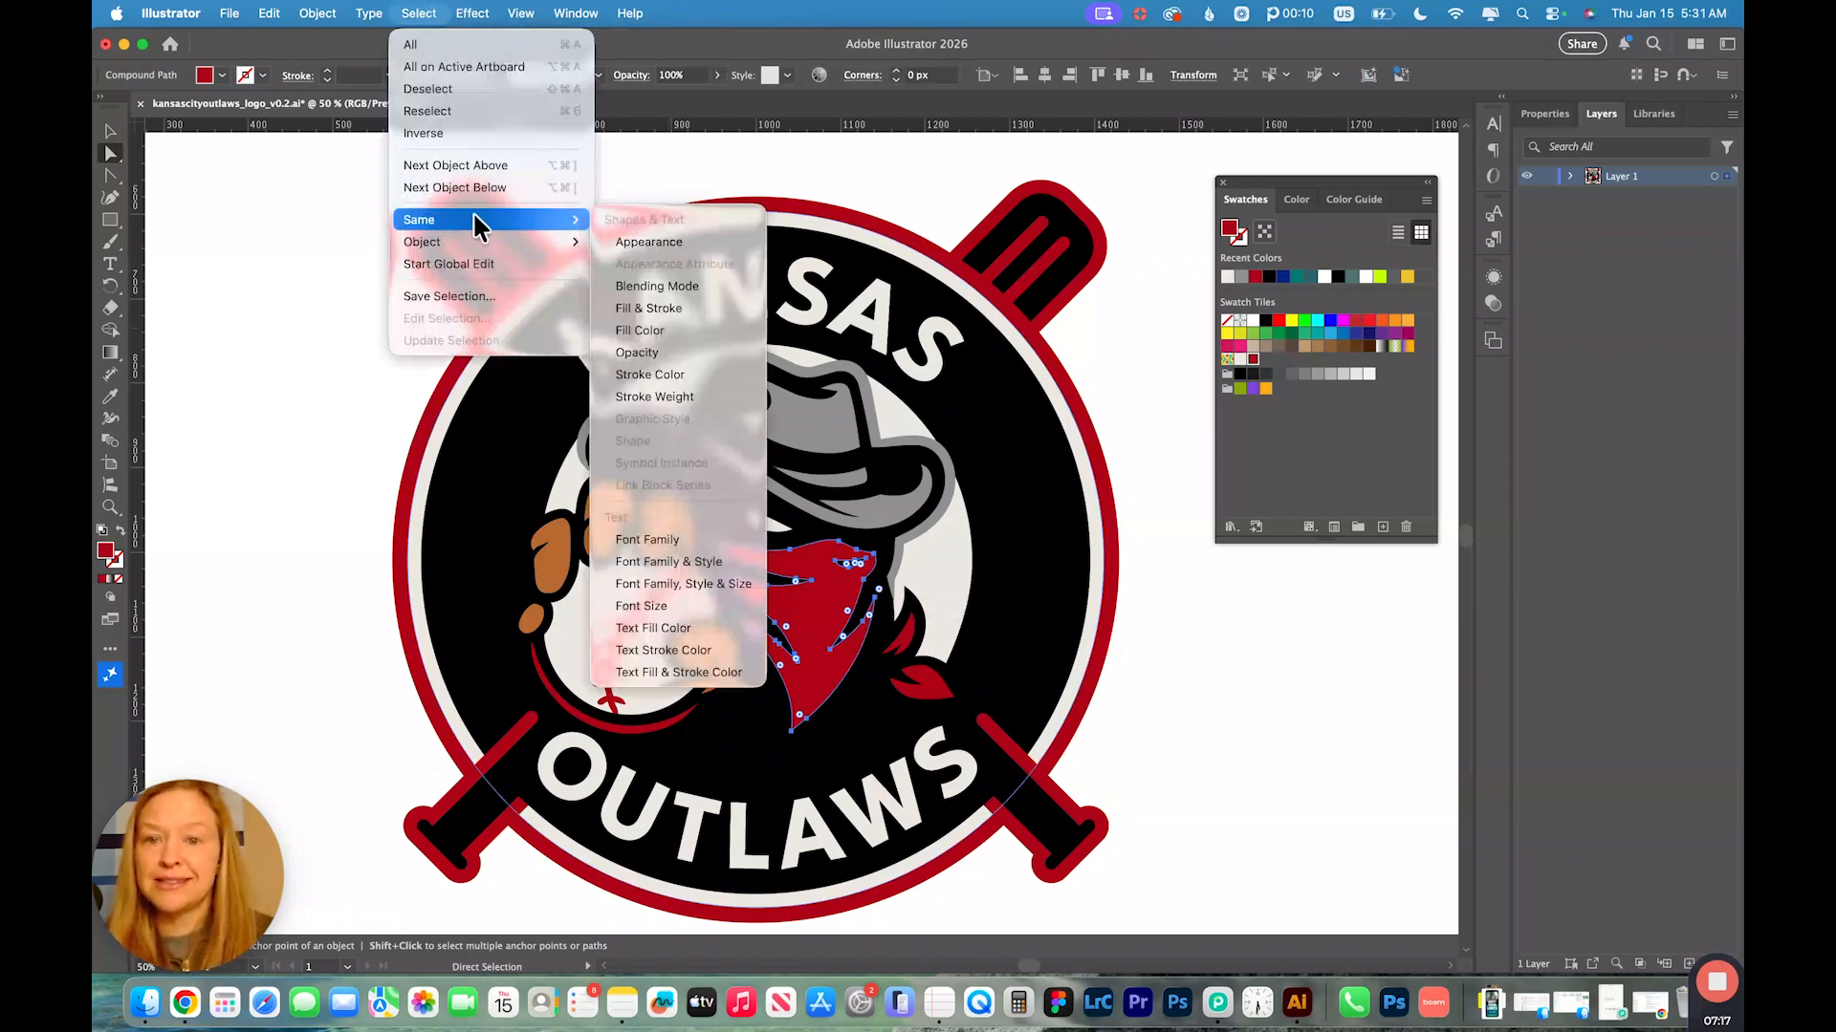
pyautogui.click(661, 333)
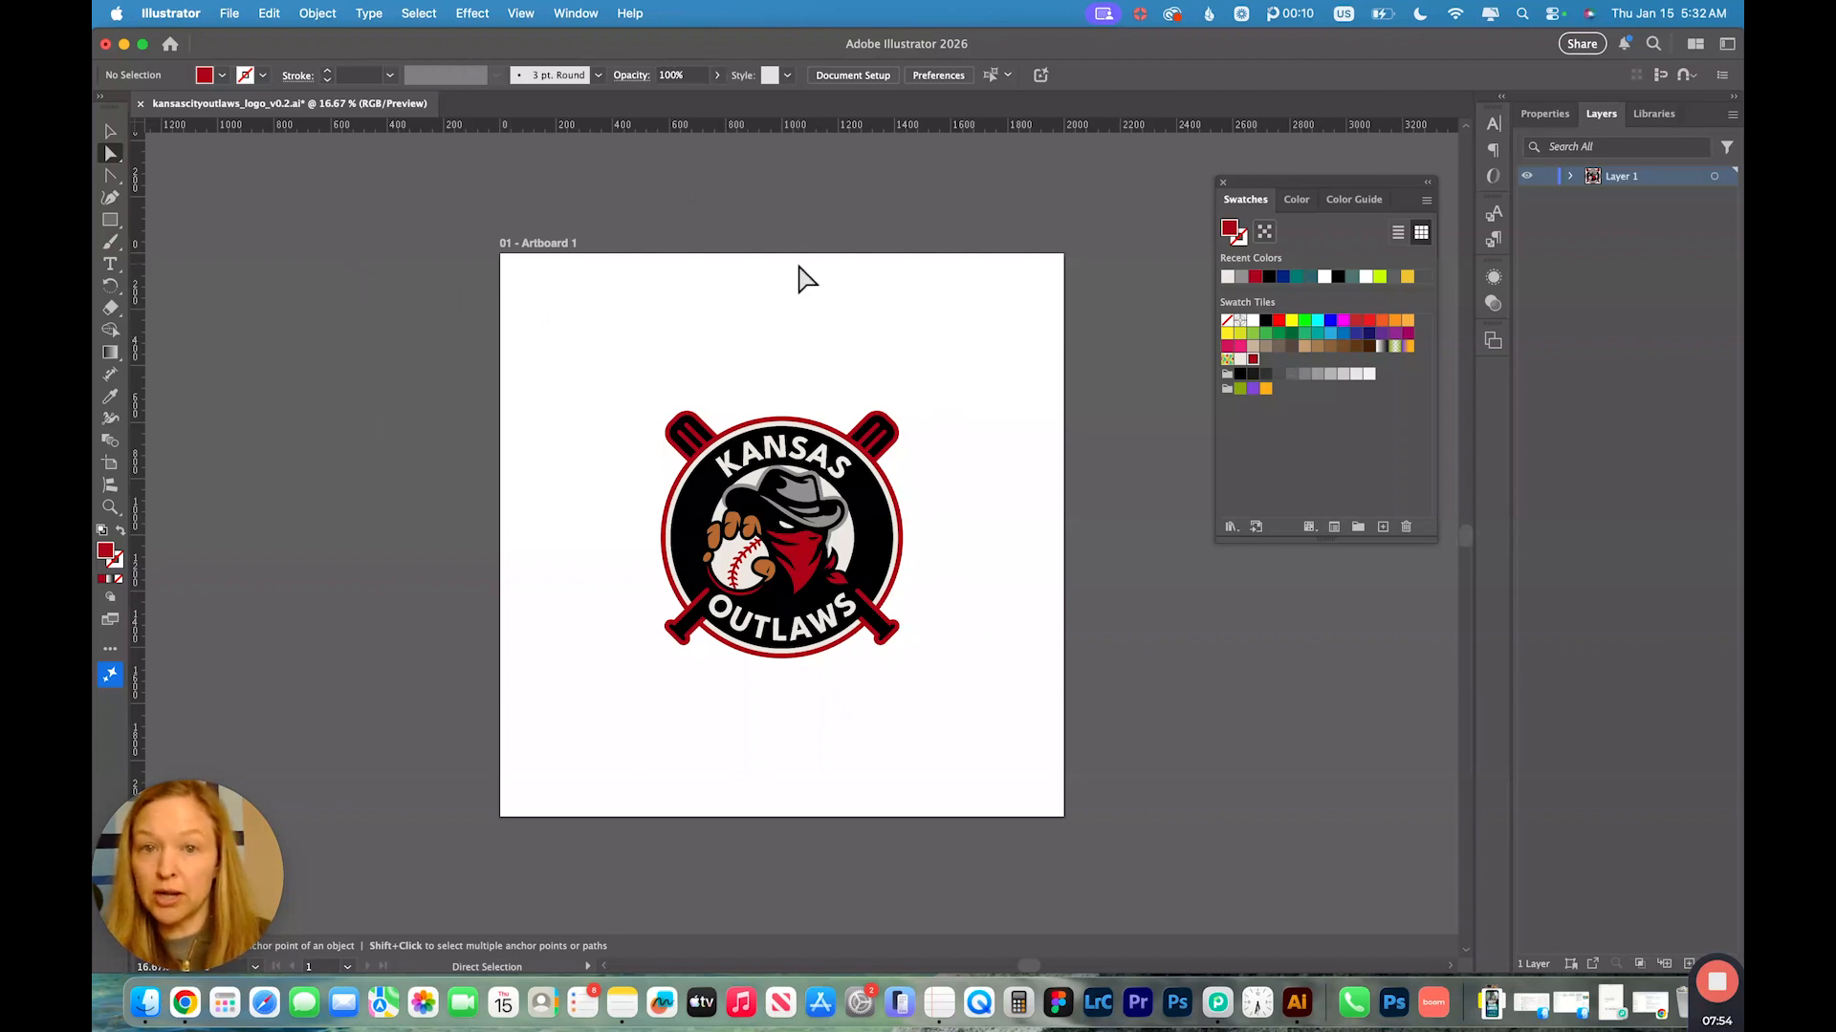
# - Check the artboard's dimensions in artboard editing mode, reached from Document Setup, and return to the Selection tool
pyautogui.click(866, 77)
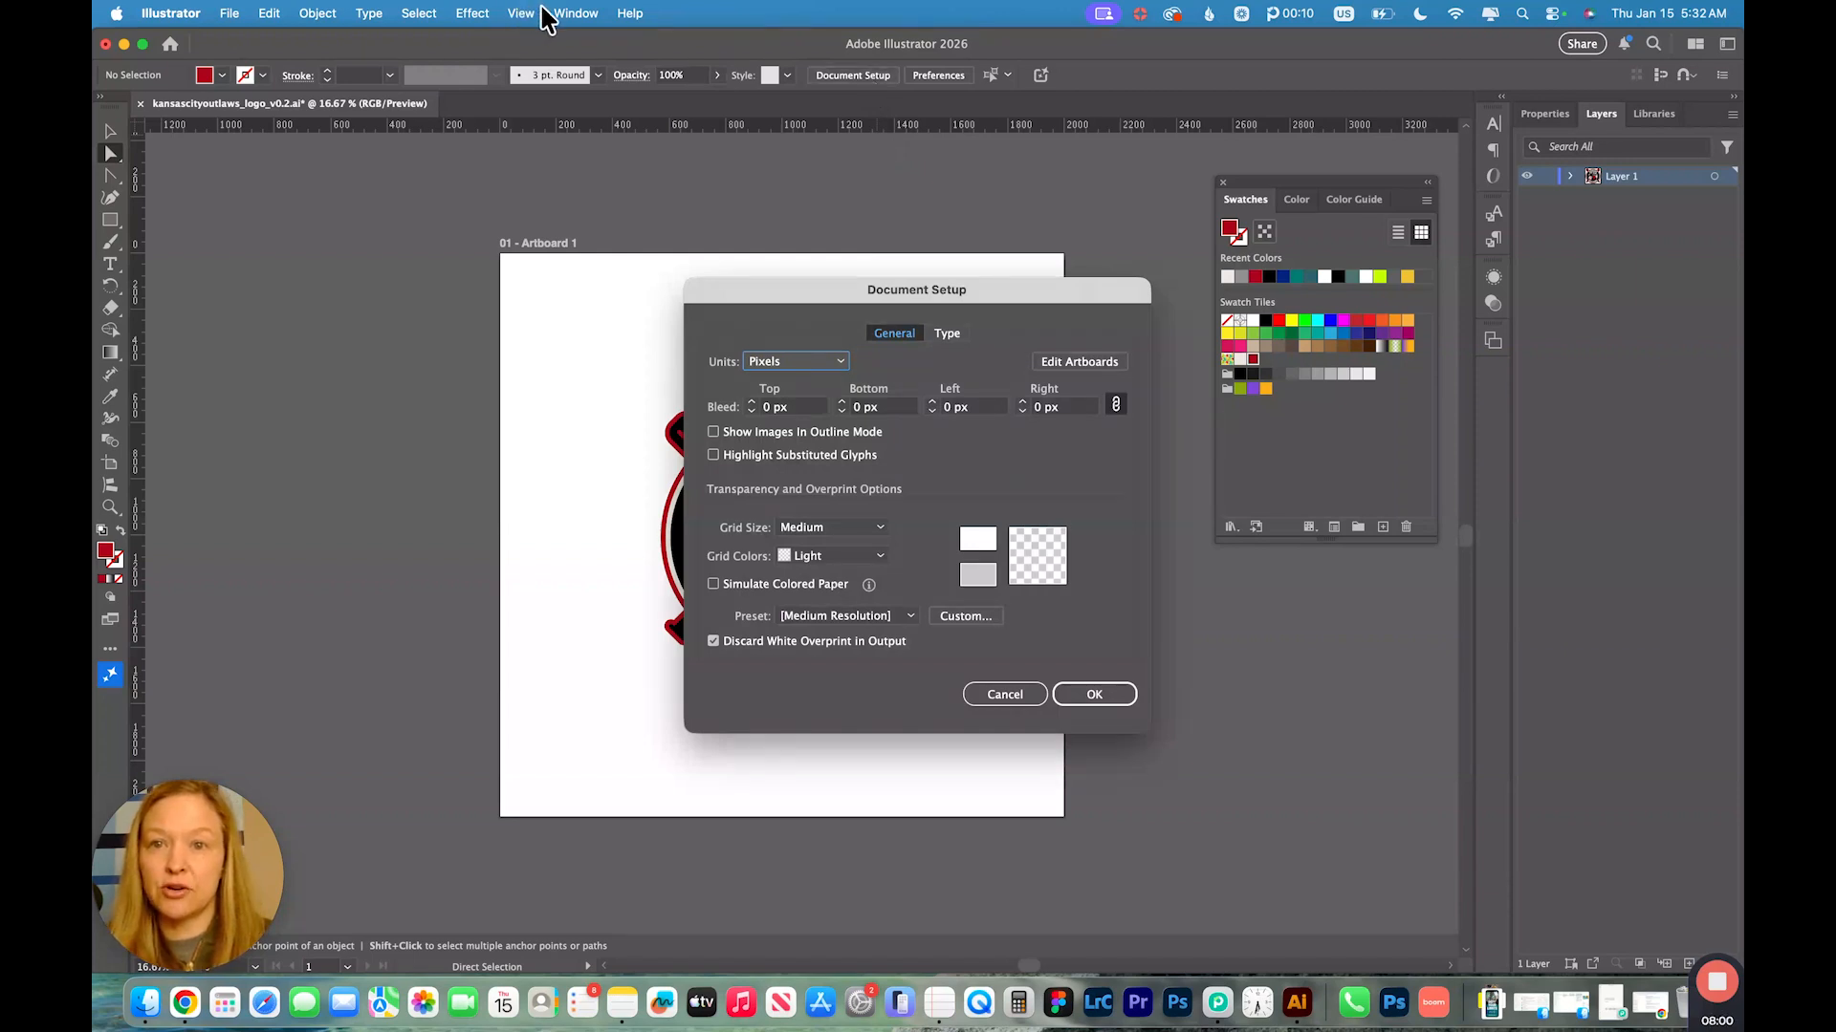
pyautogui.click(576, 12)
pyautogui.click(1078, 362)
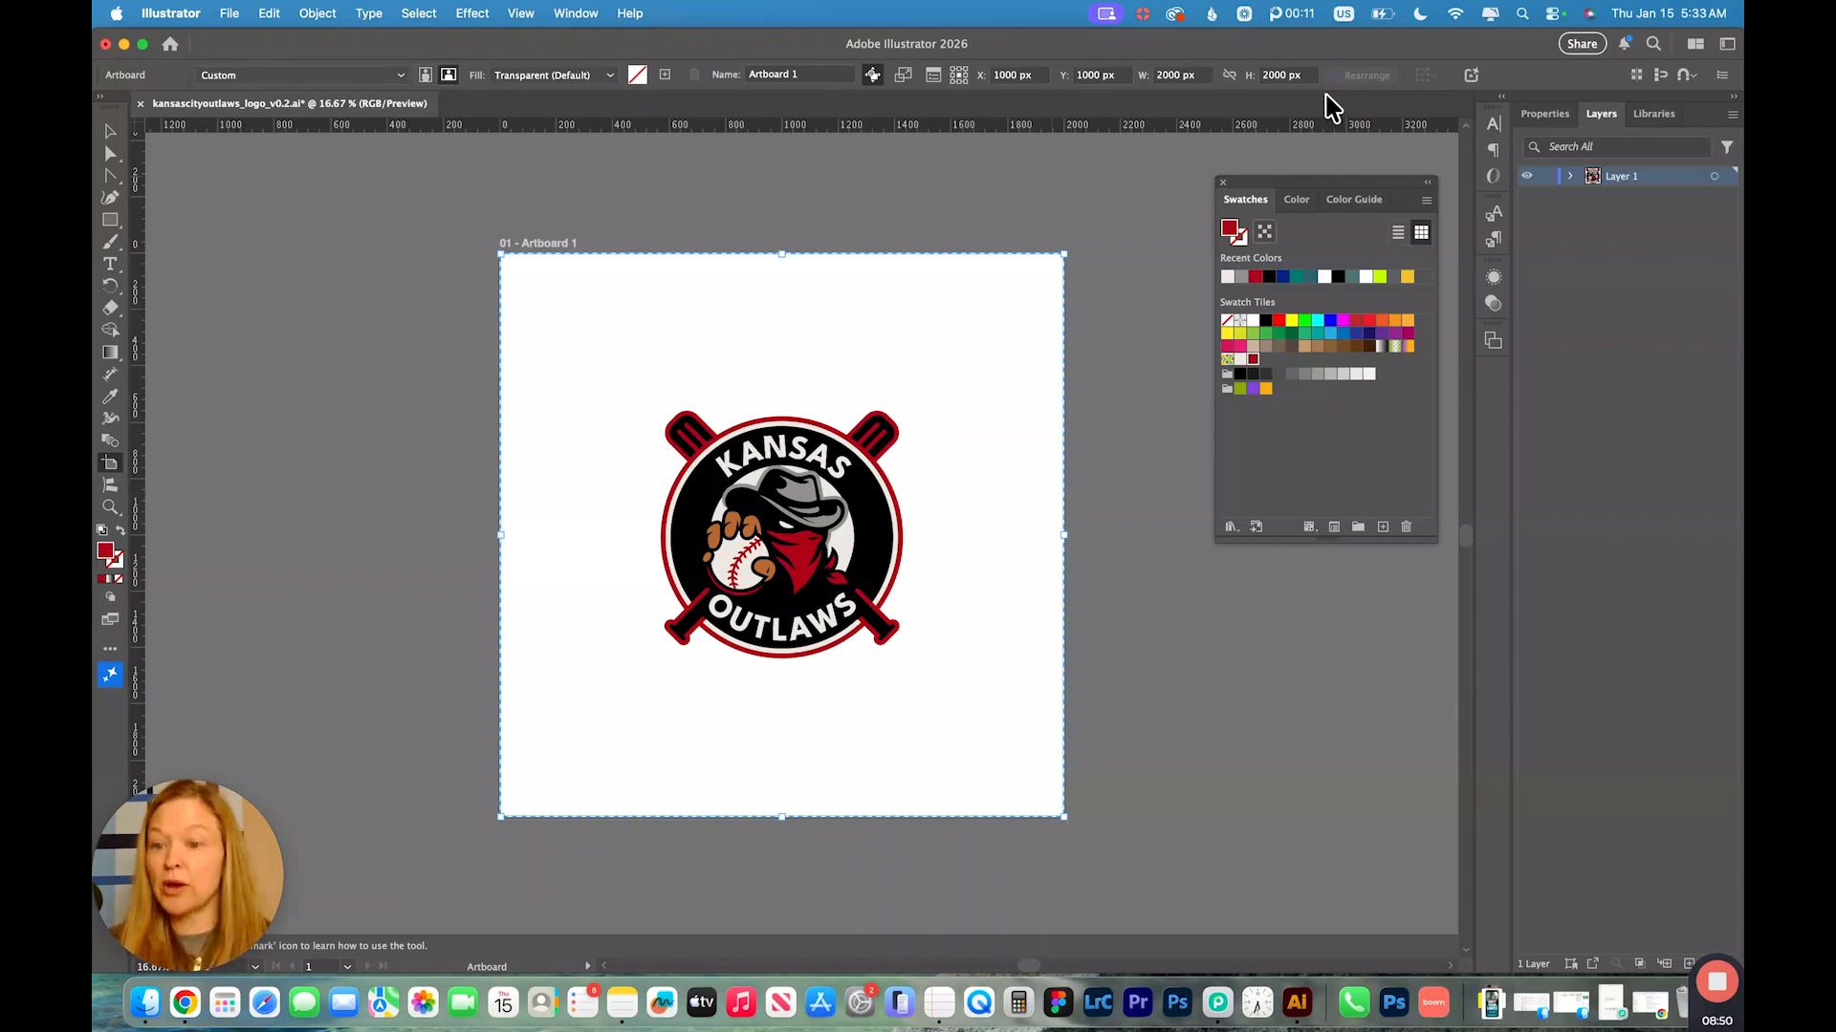
pyautogui.click(110, 131)
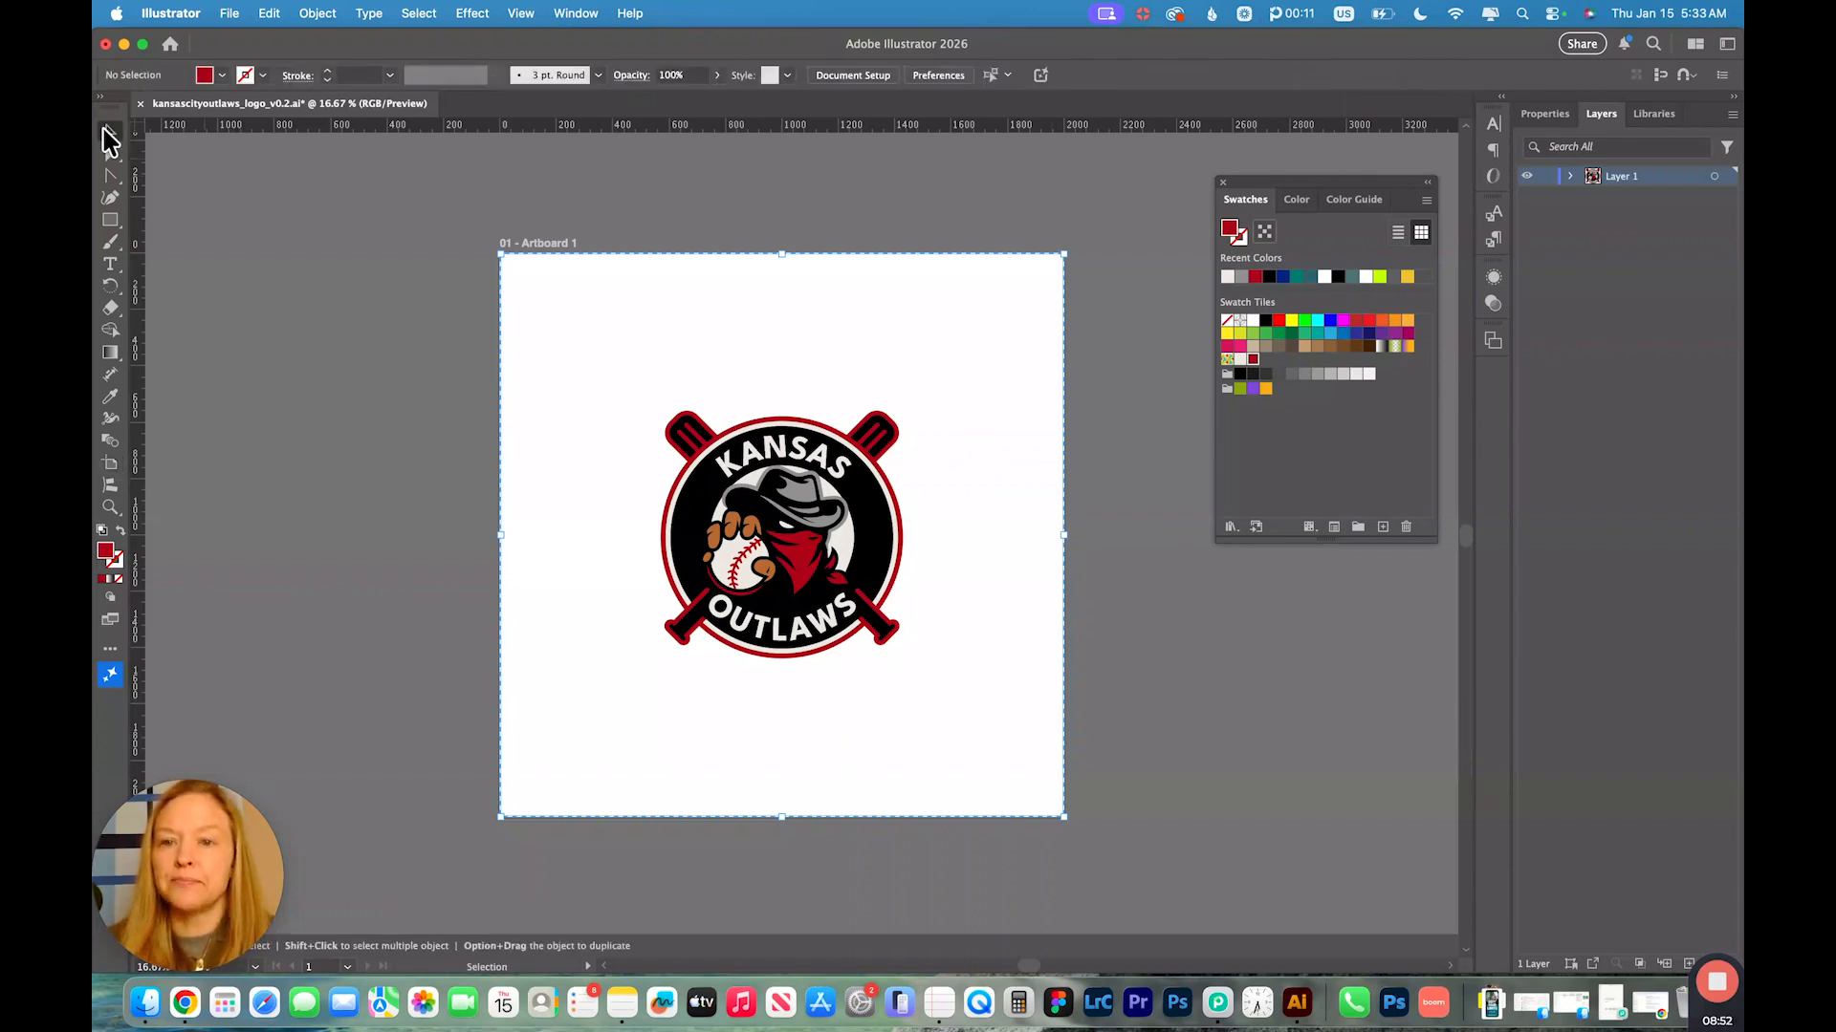
# - Select the whole logo and scale it up so it nearly fills the artboard
pyautogui.moveTo(631, 392); pyautogui.dragTo(1054, 829)
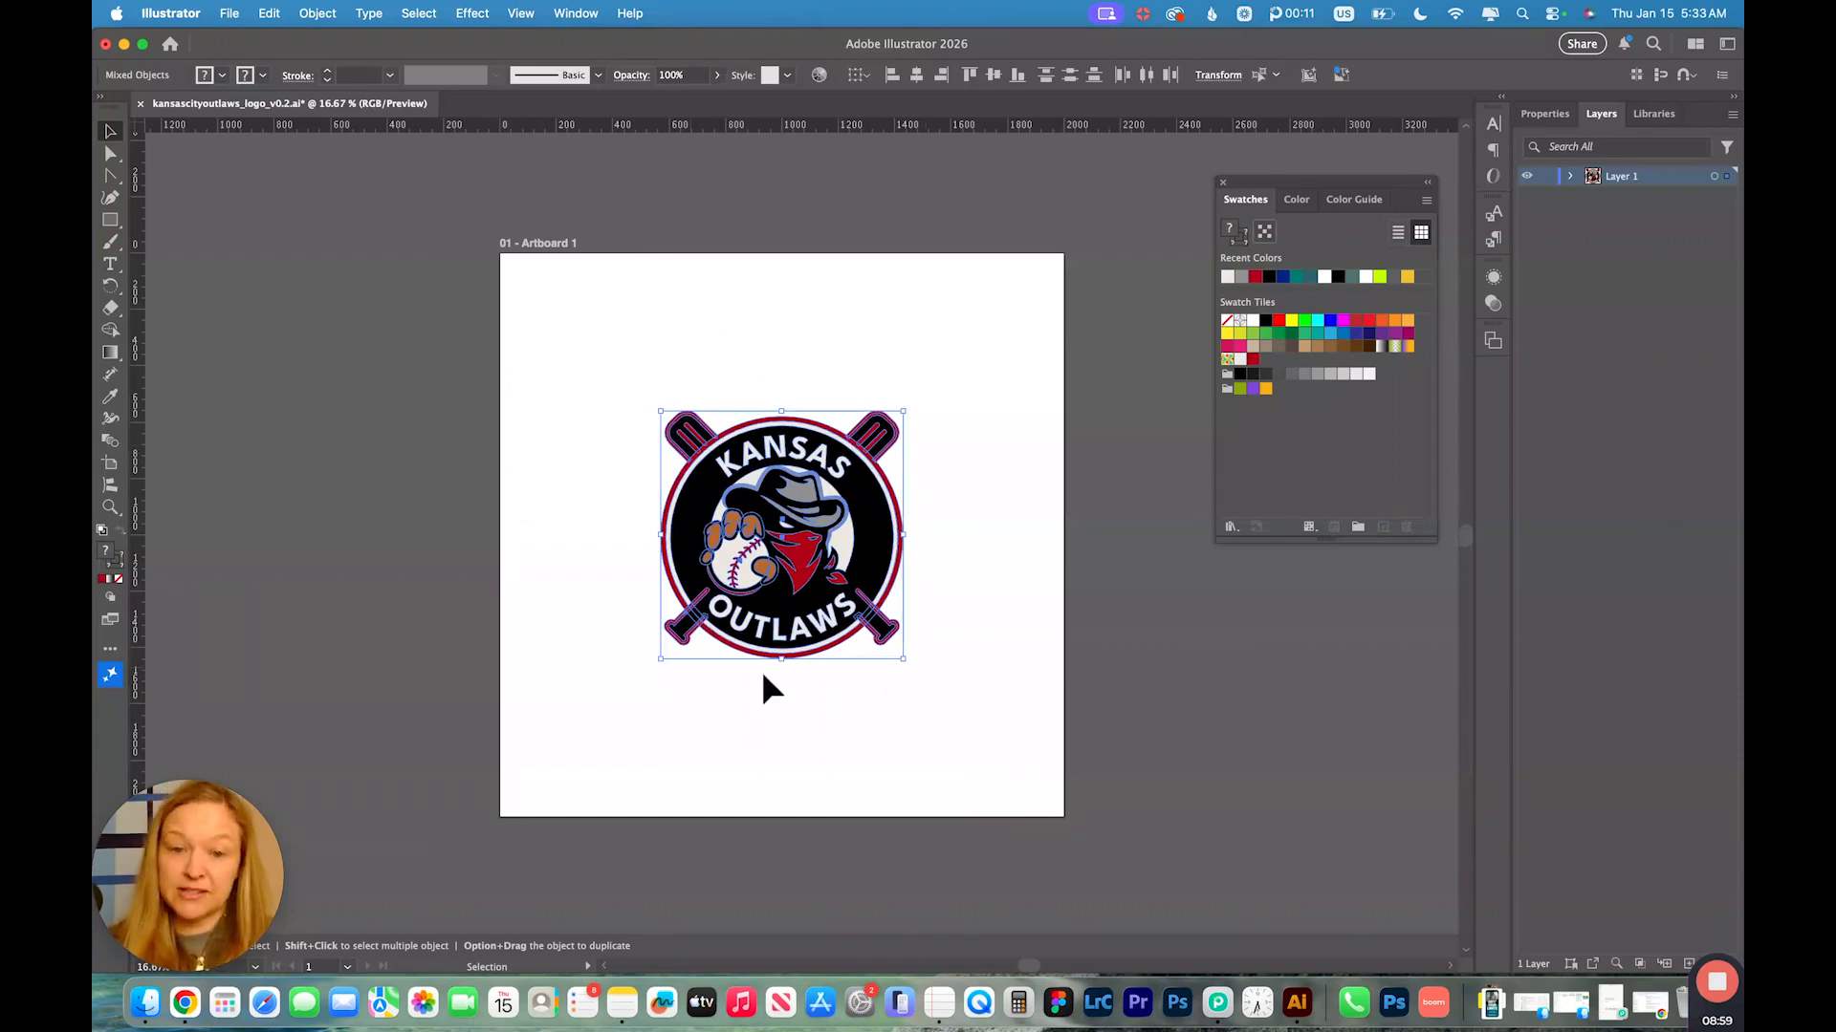
pyautogui.moveTo(904, 659); pyautogui.dragTo(1057, 803)
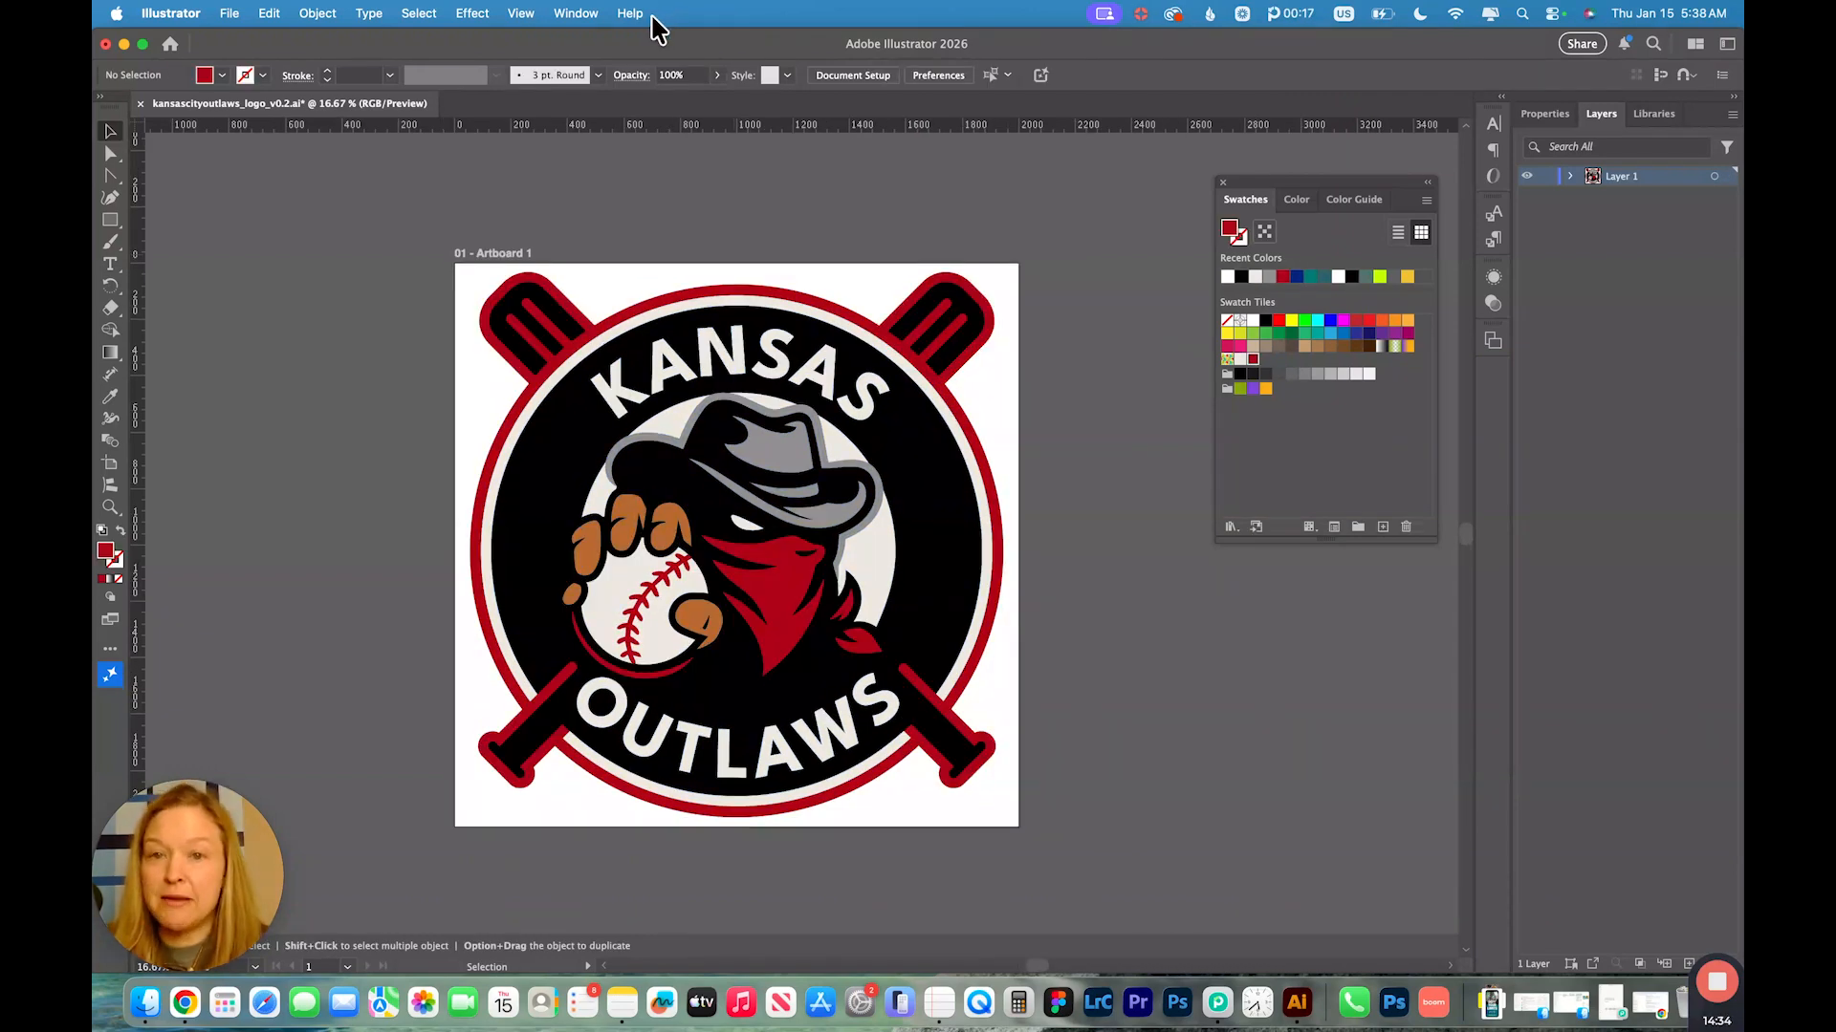
# - Show the artboard list and rename the artboard to fullcolor
pyautogui.click(576, 13)
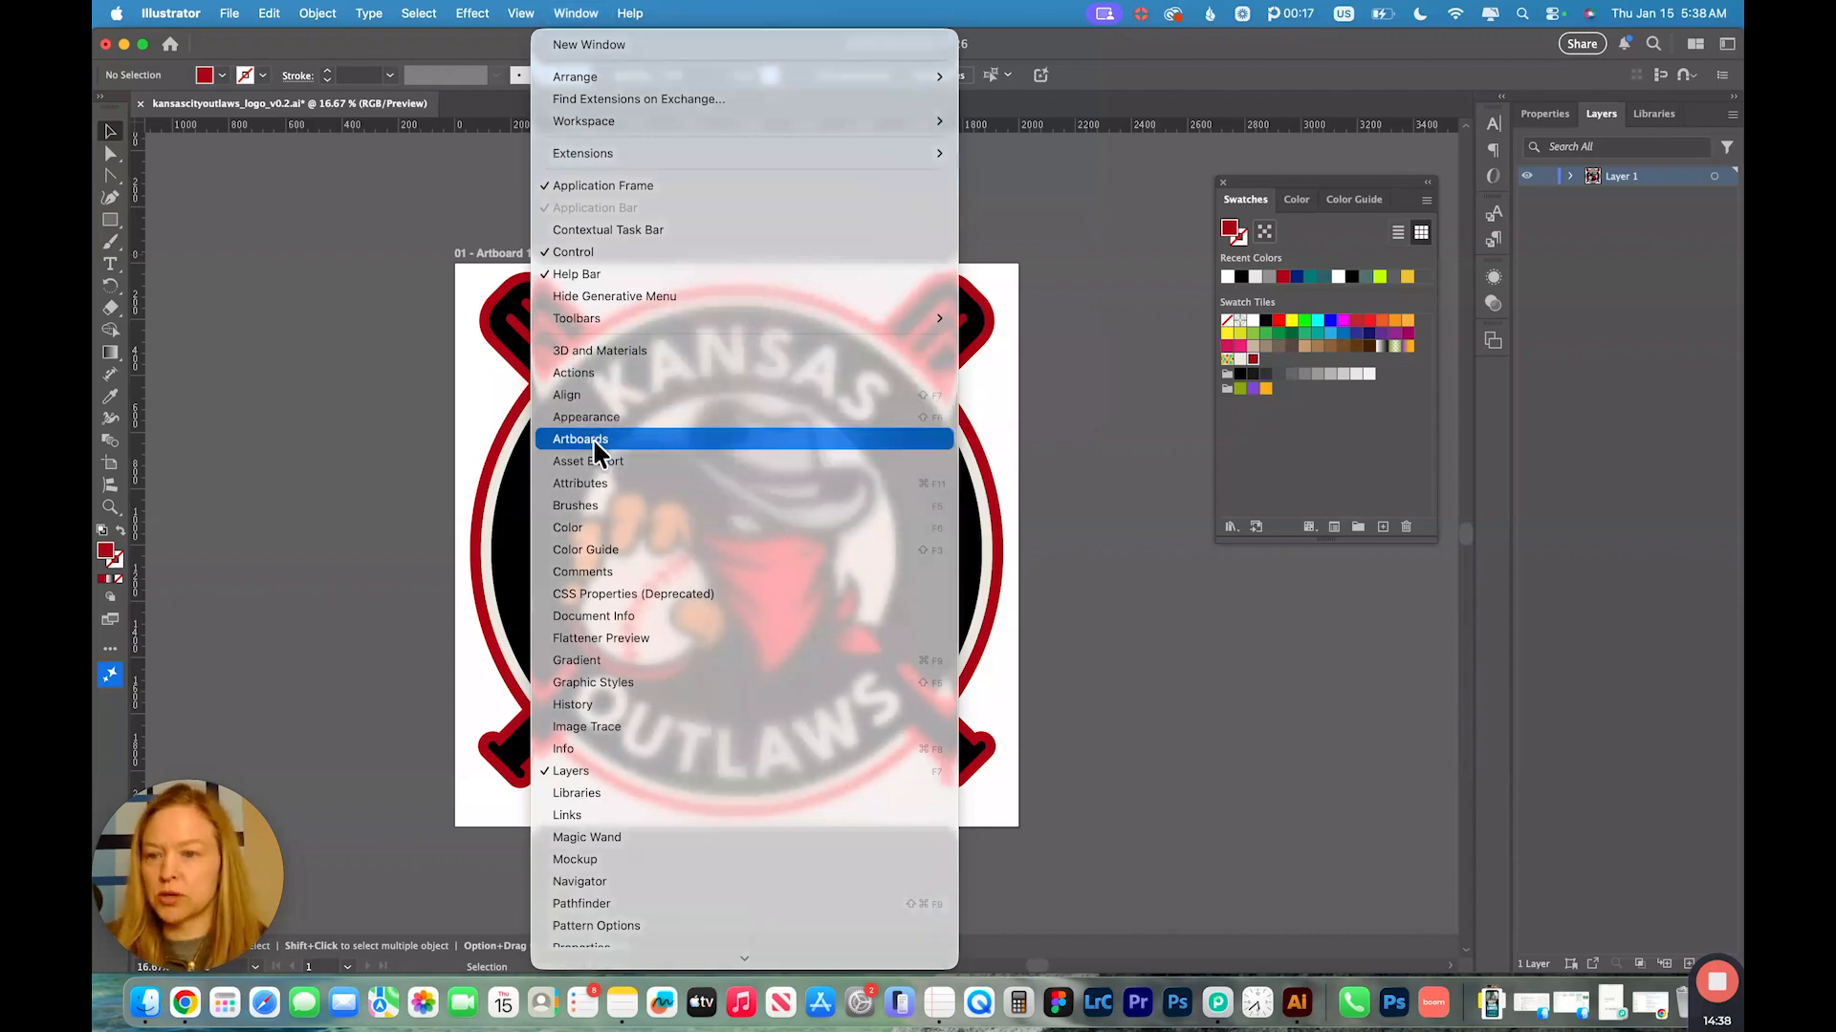
pyautogui.click(593, 438)
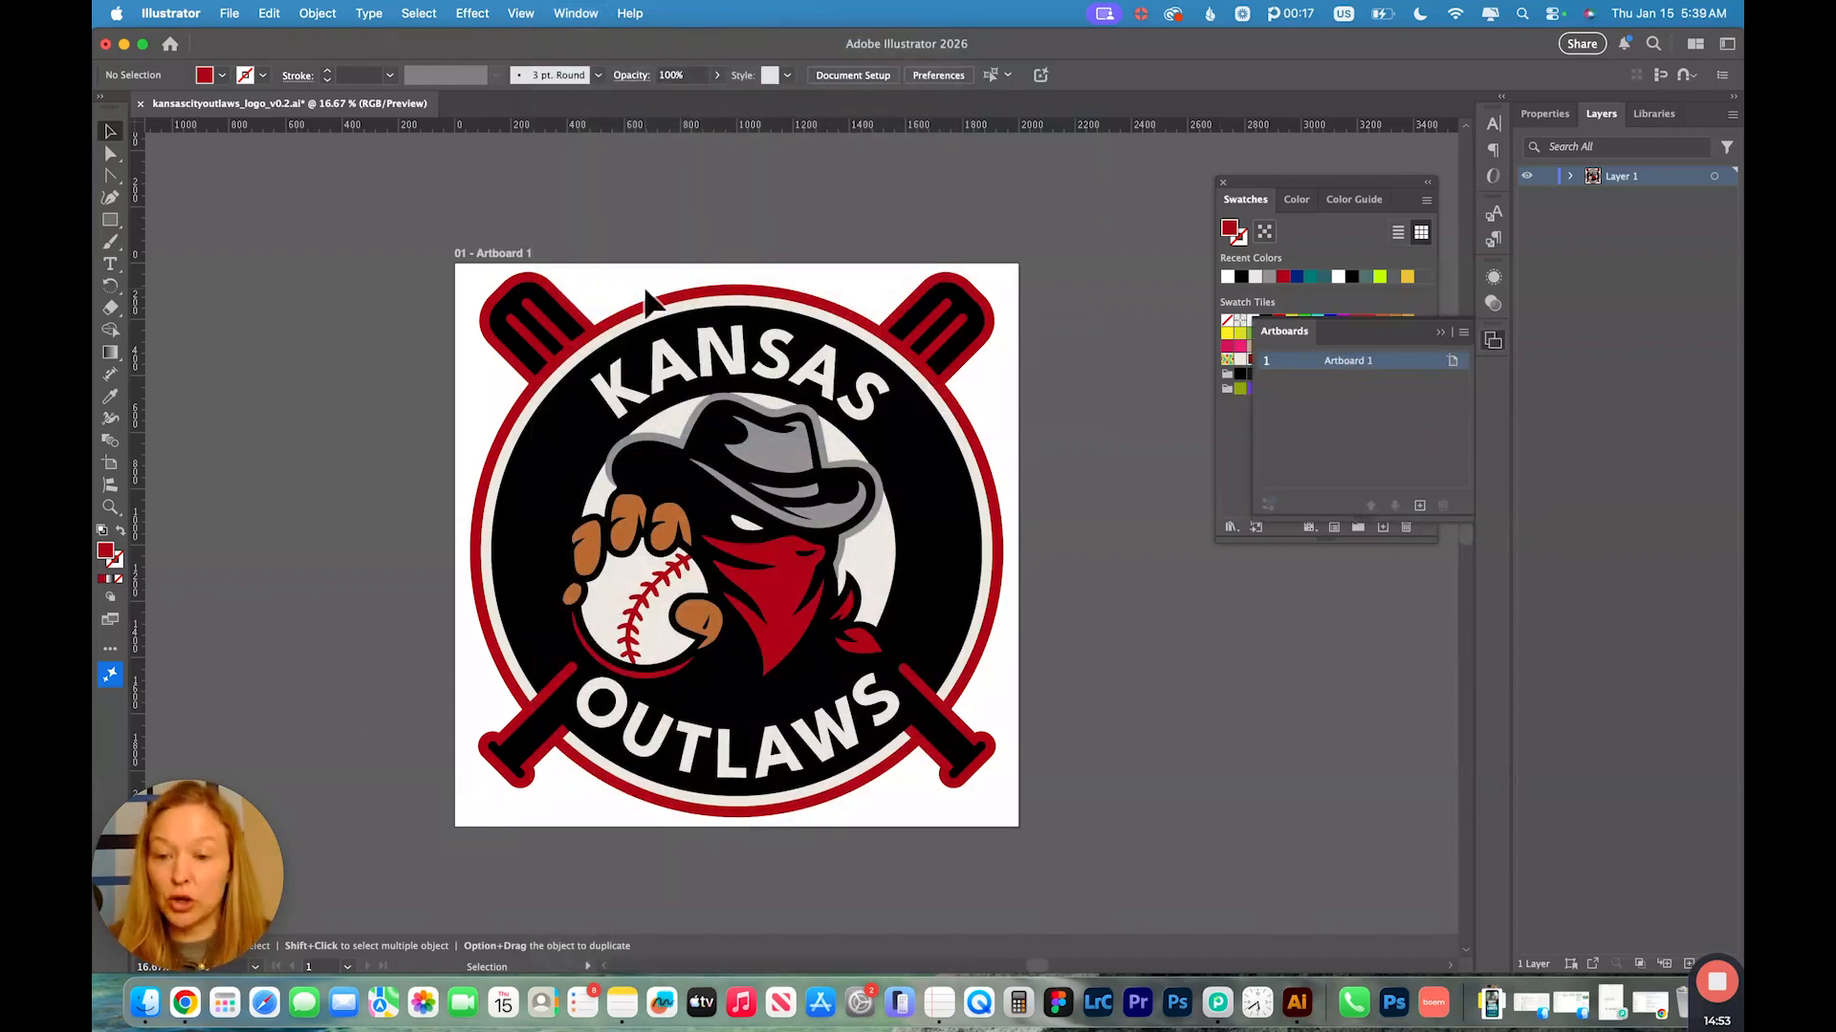
pyautogui.doubleClick(1356, 362)
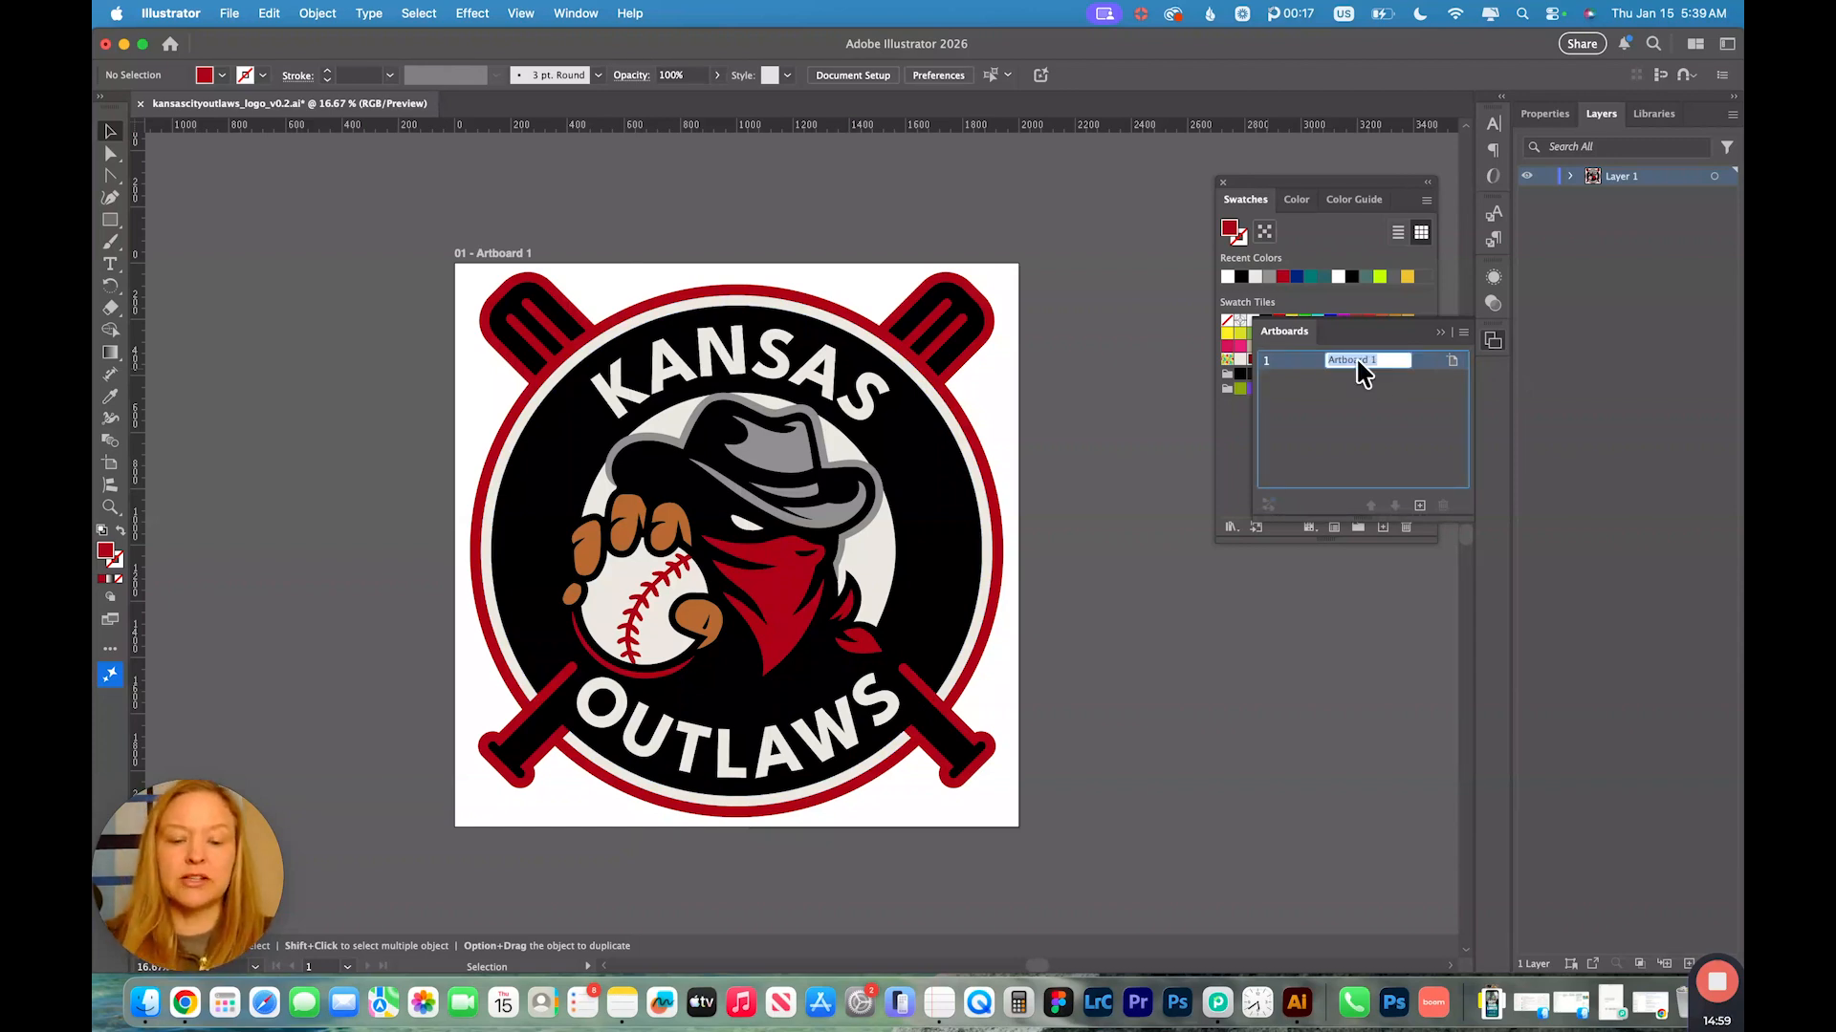
pyautogui.write('full color')
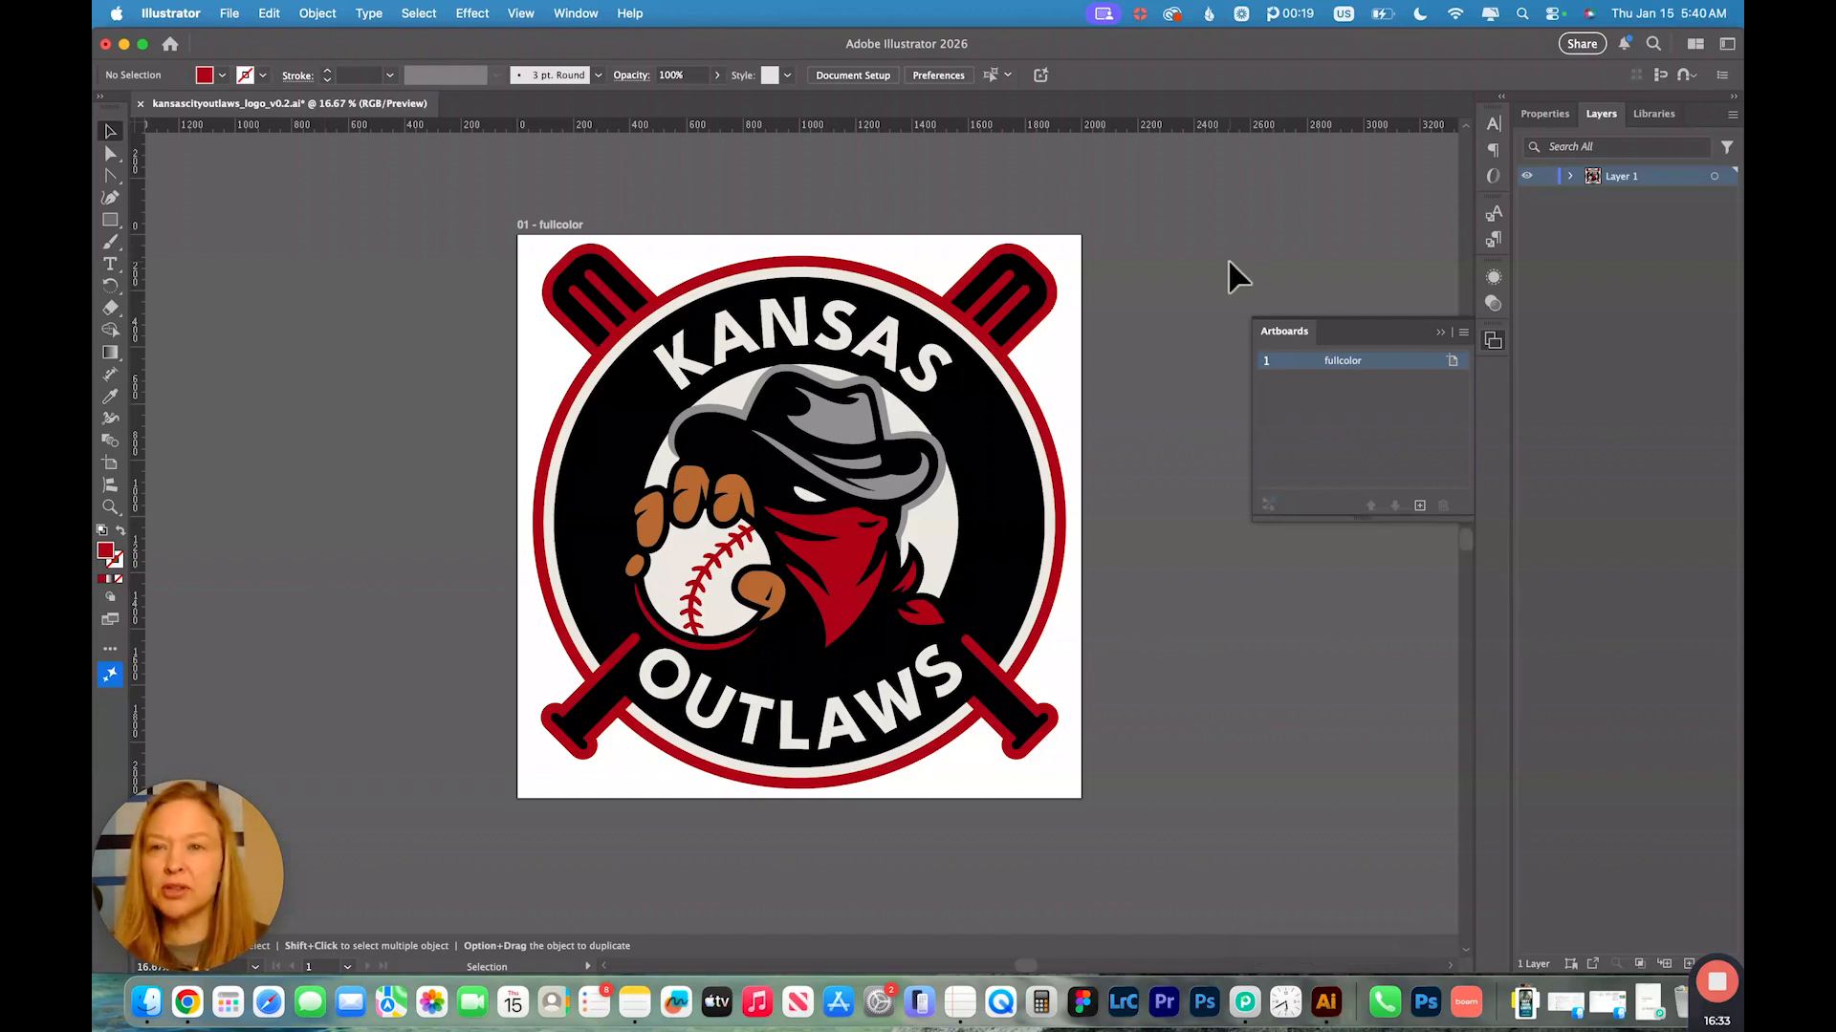
# - Choose RGB Color as the document color mode
pyautogui.click(230, 13)
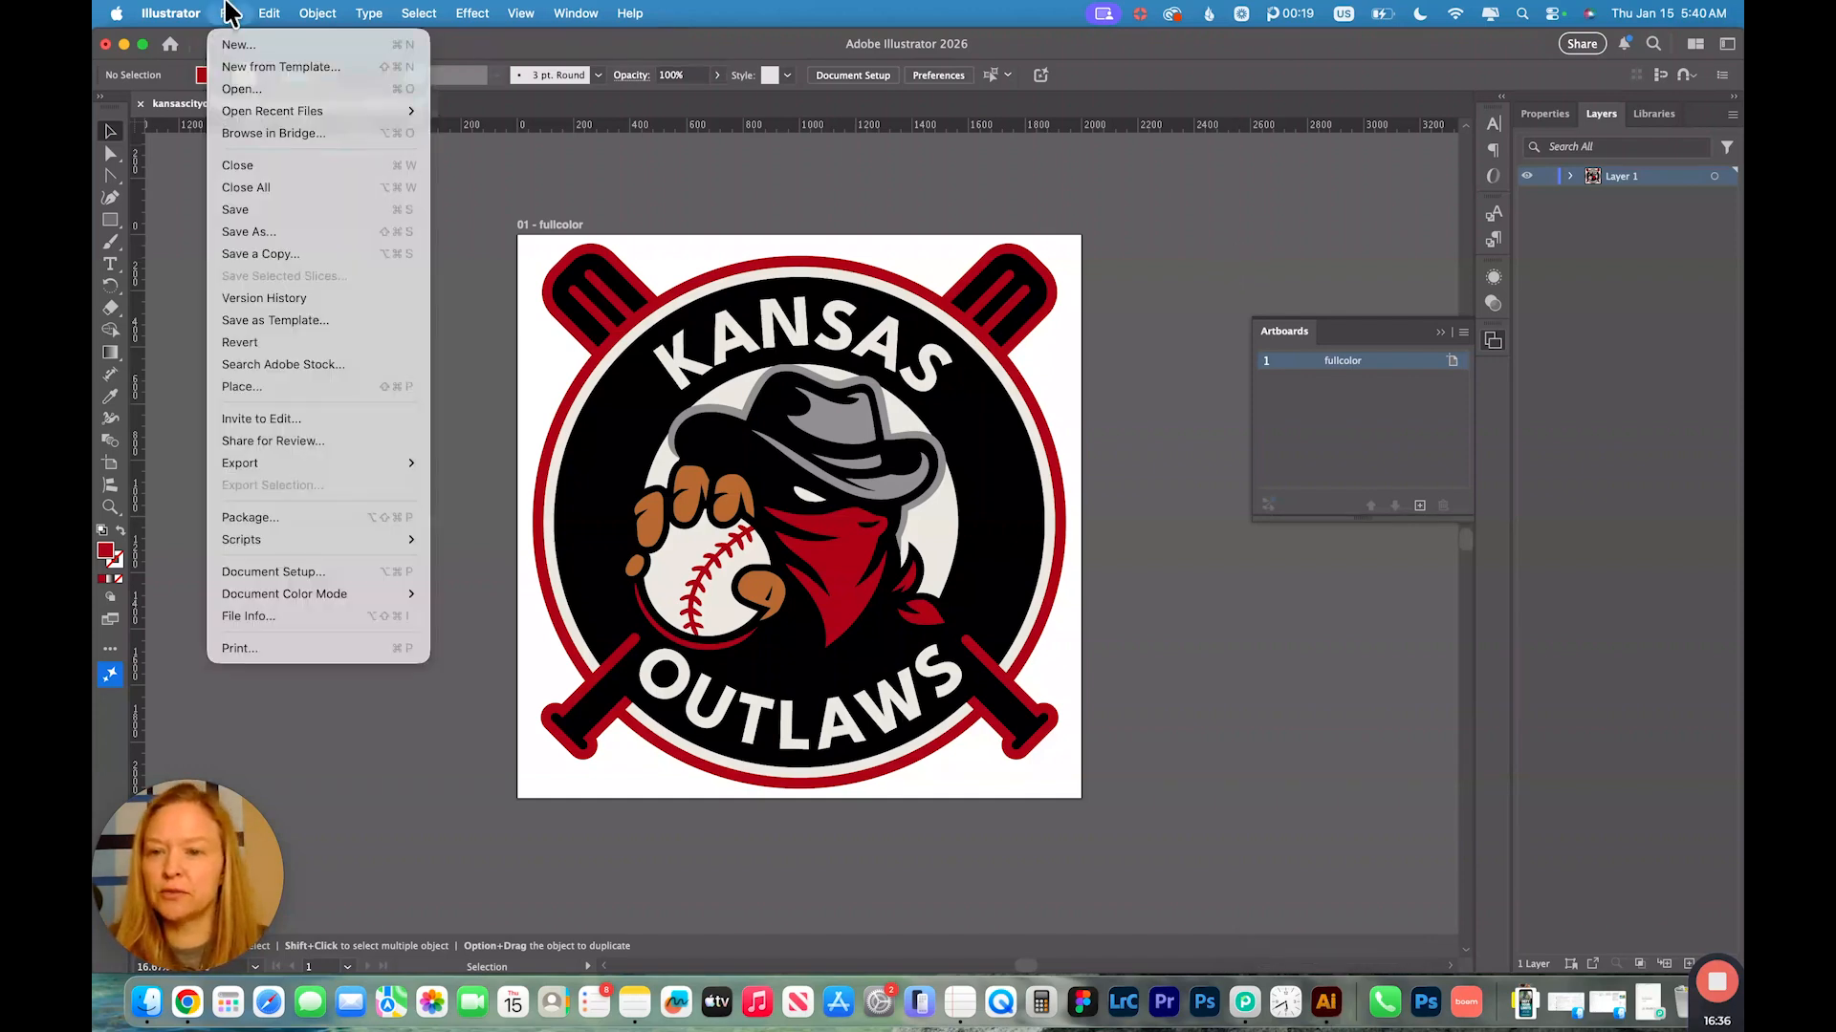
pyautogui.moveTo(301, 594)
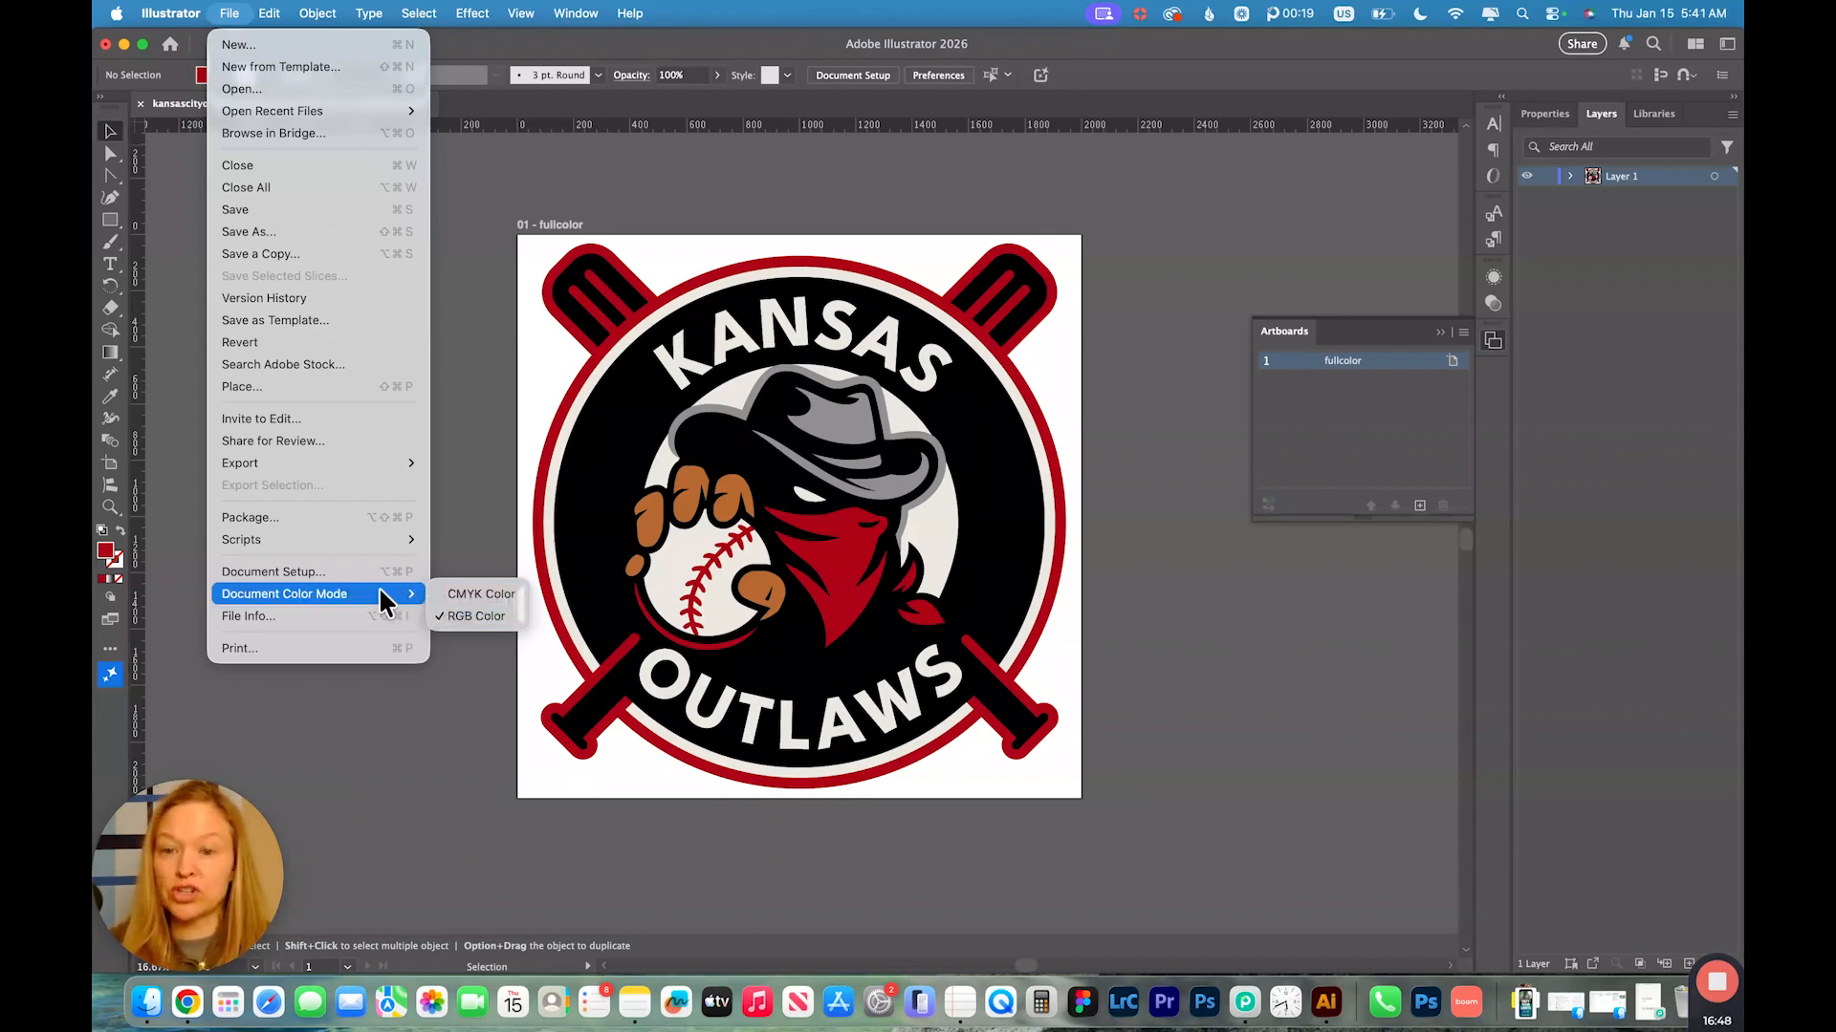
pyautogui.click(504, 628)
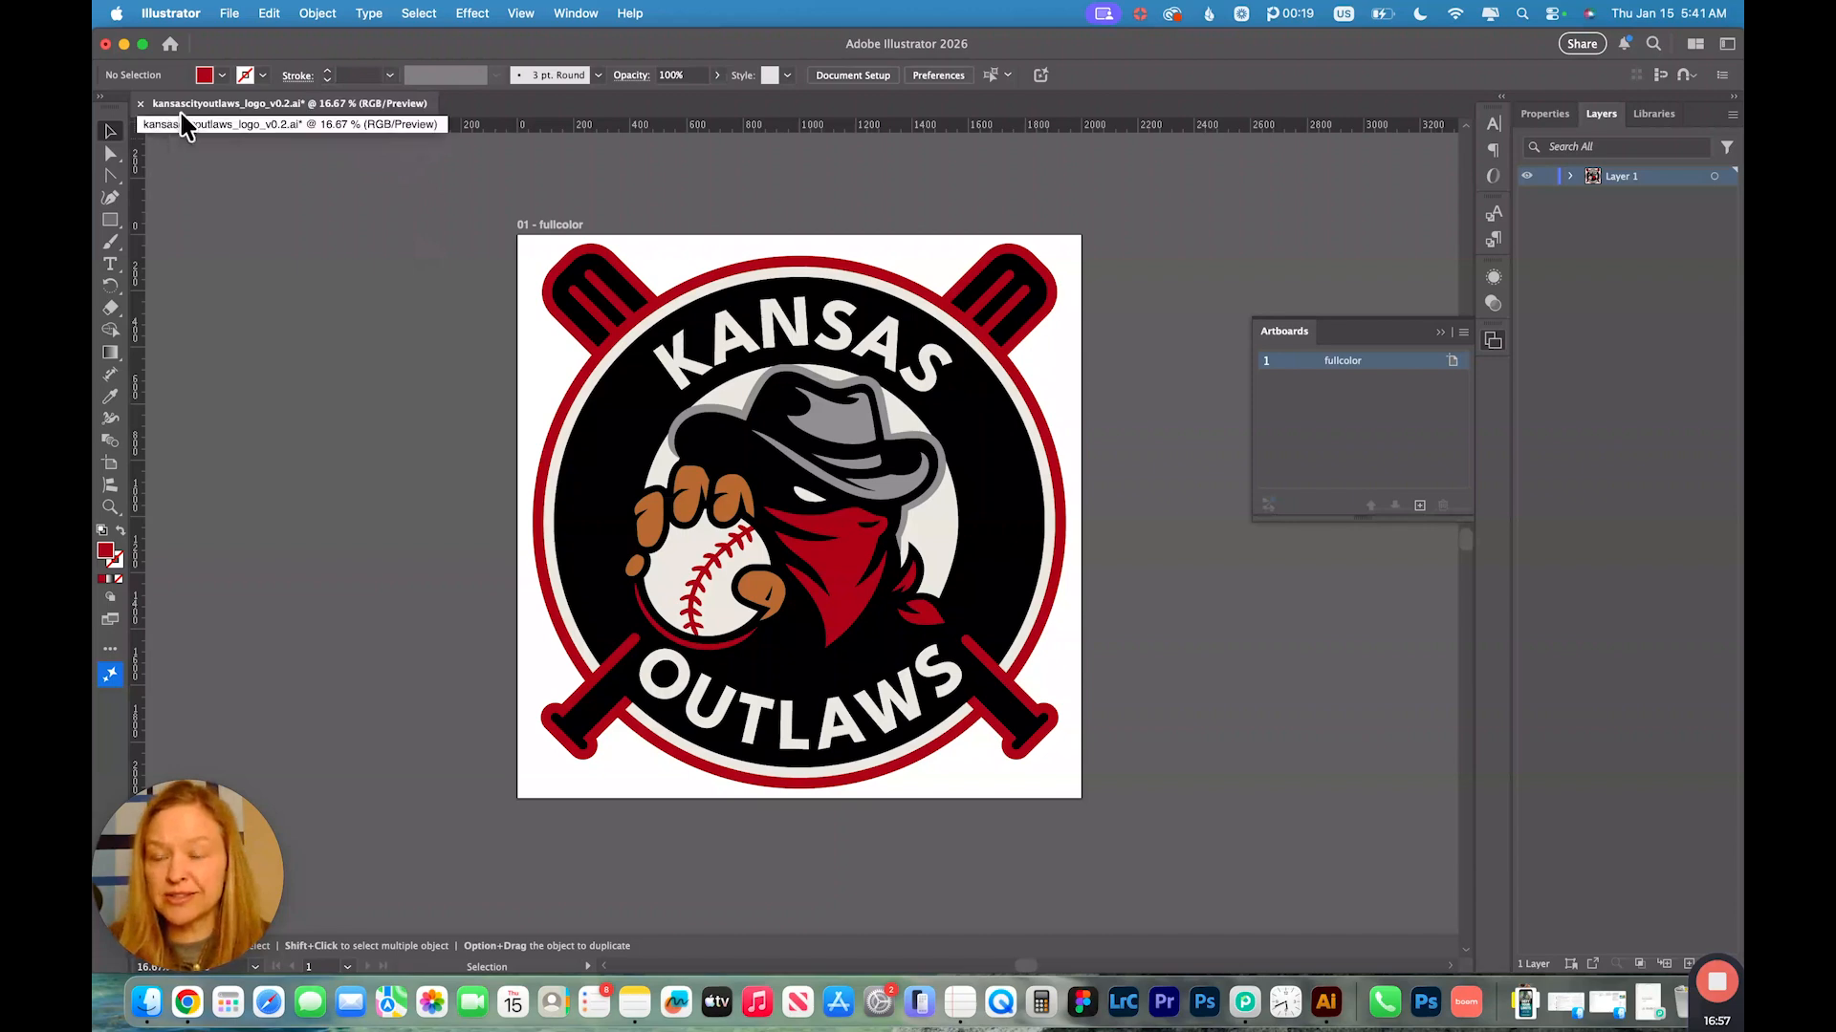
# - Select the logo's large black circle with the Direct Selection tool and bring up the color swatches
pyautogui.press('a')
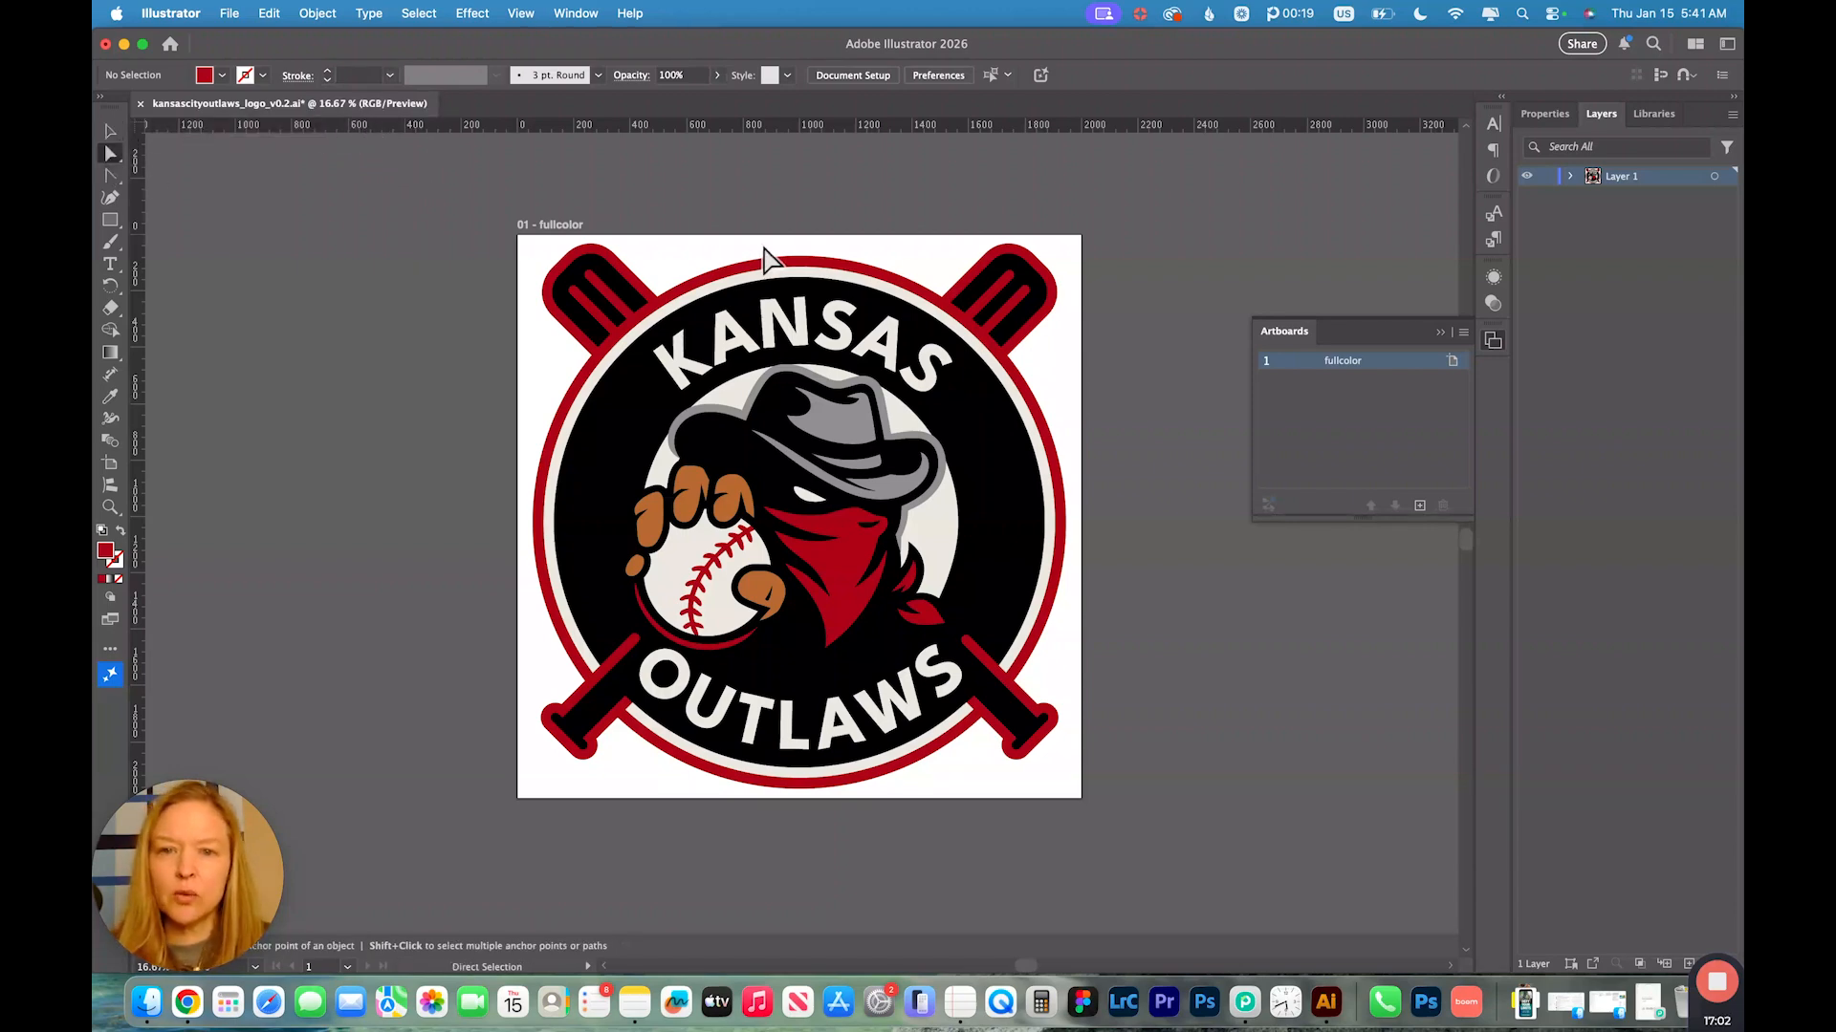
pyautogui.click(733, 296)
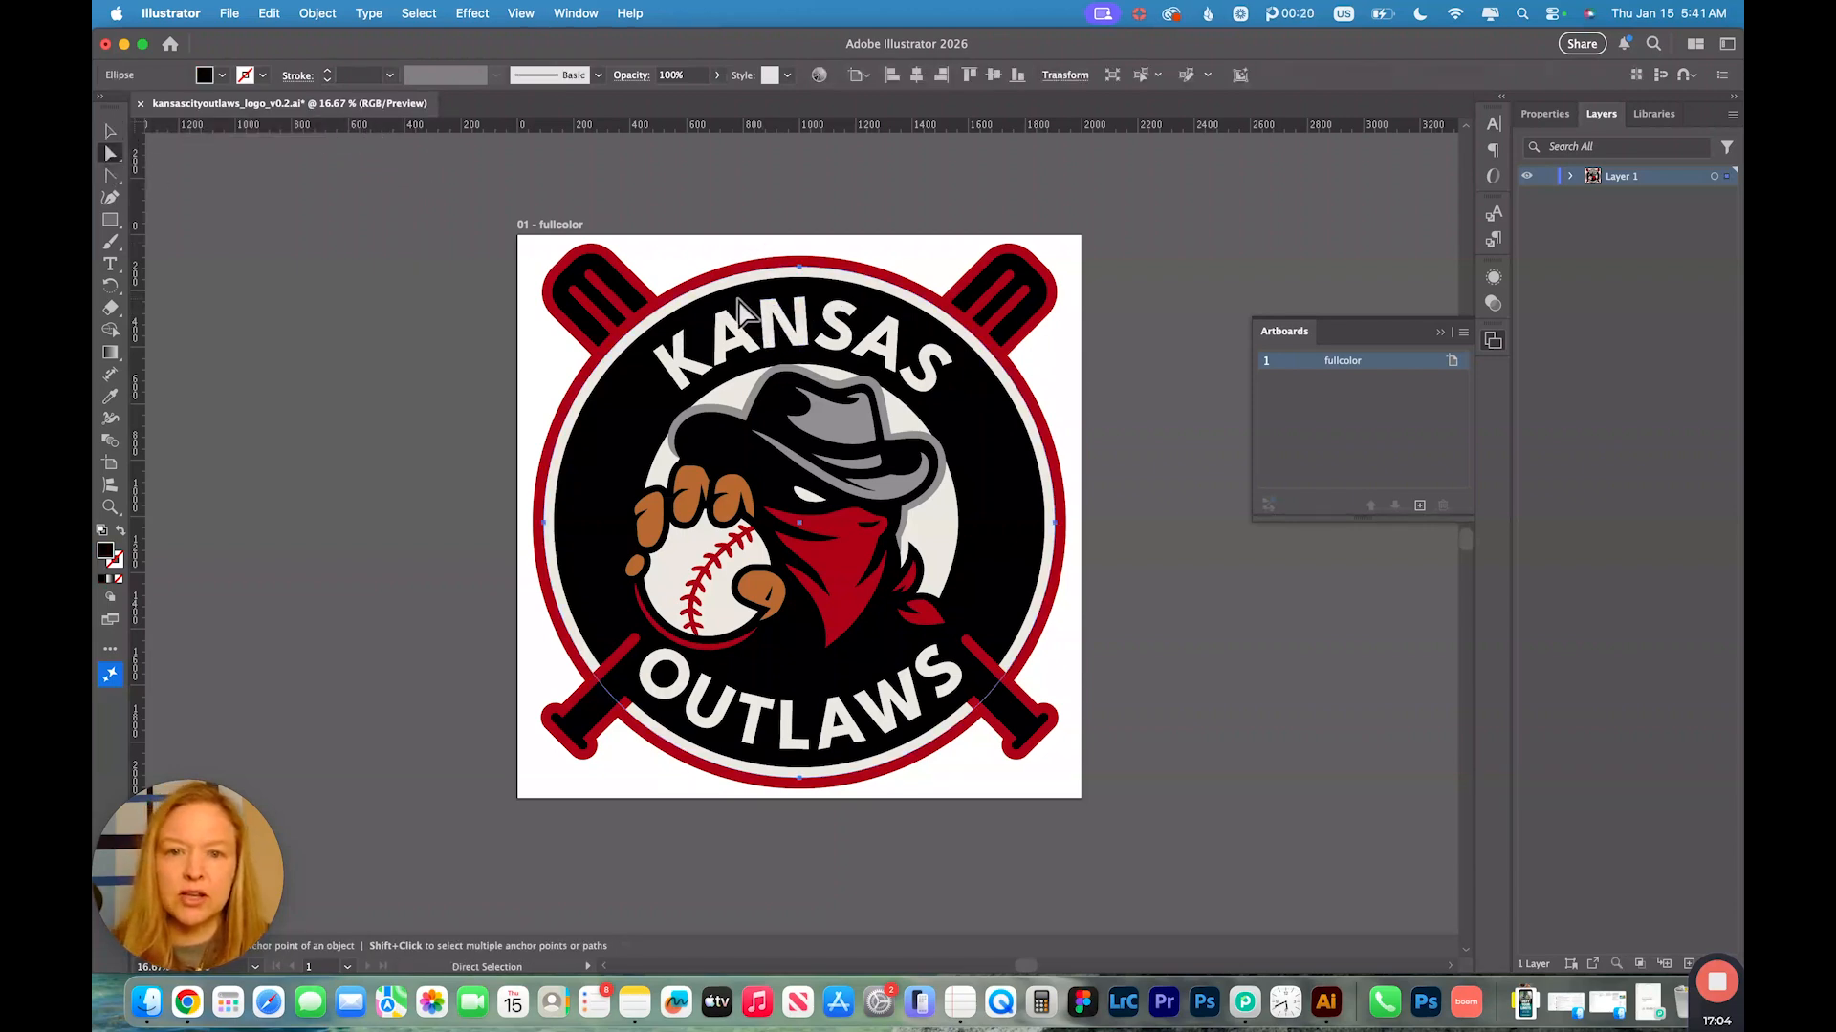
pyautogui.click(579, 13)
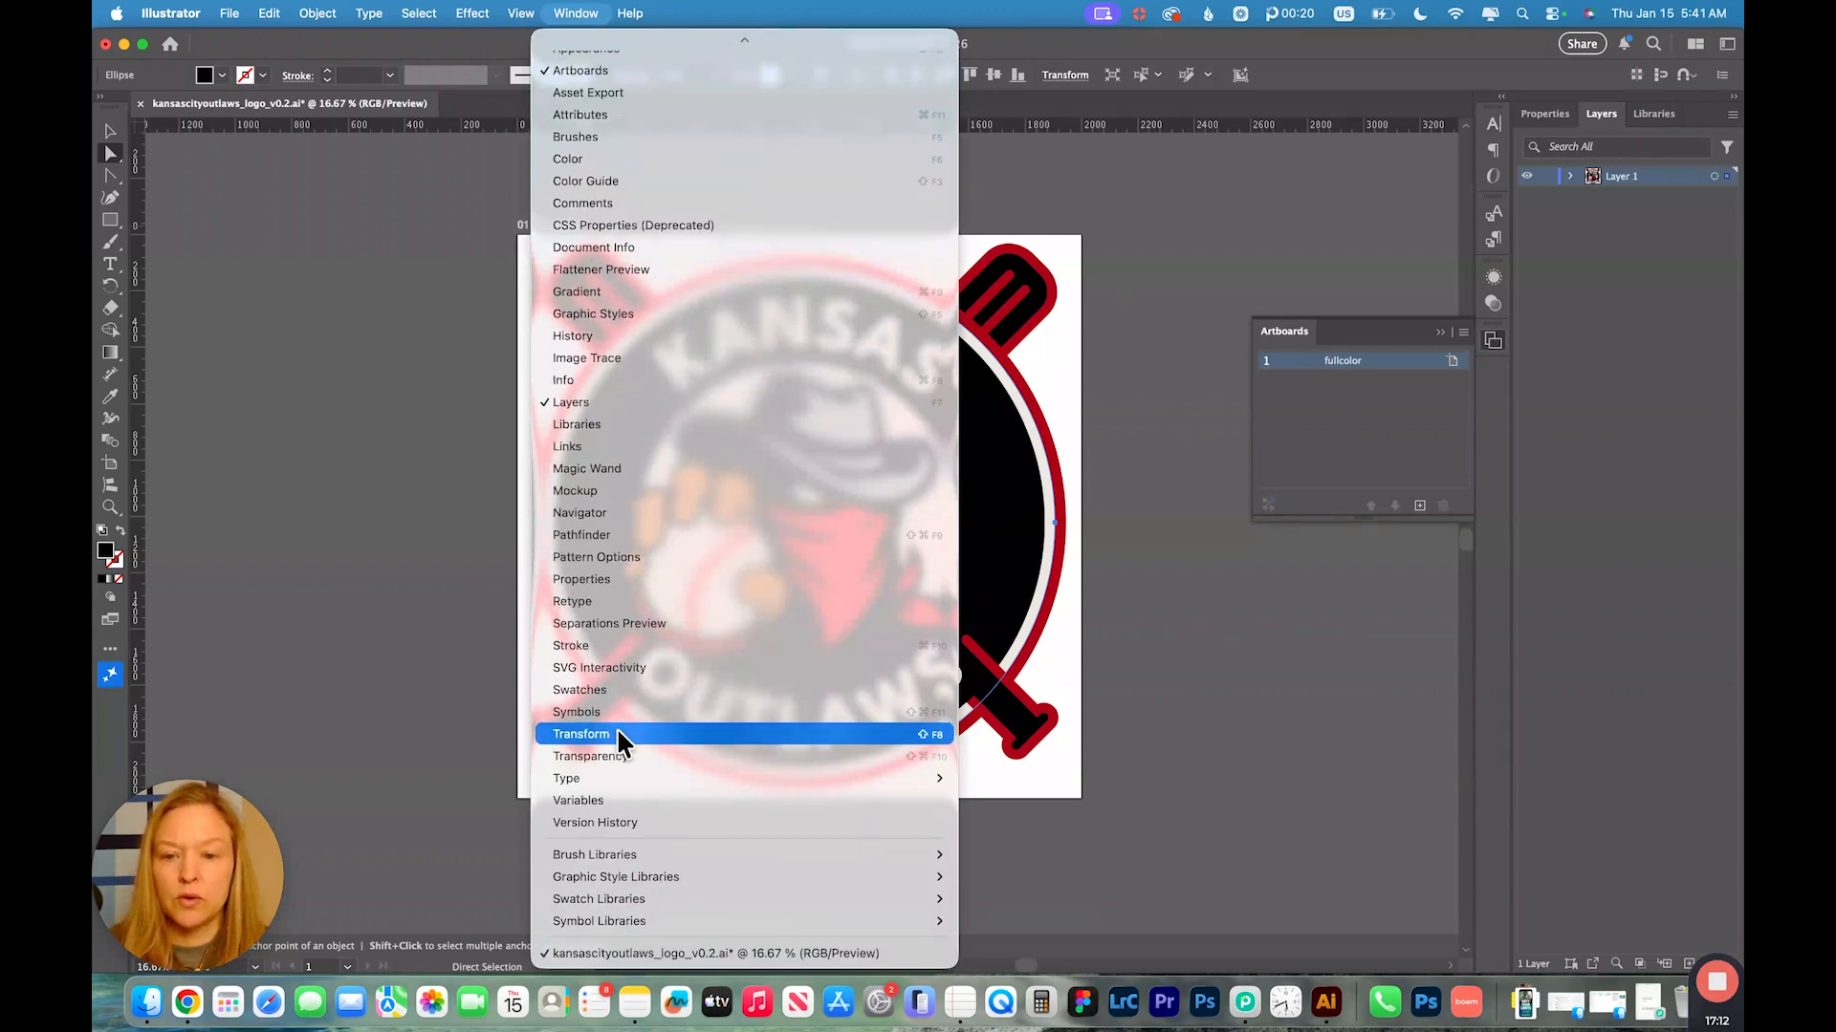
pyautogui.click(602, 688)
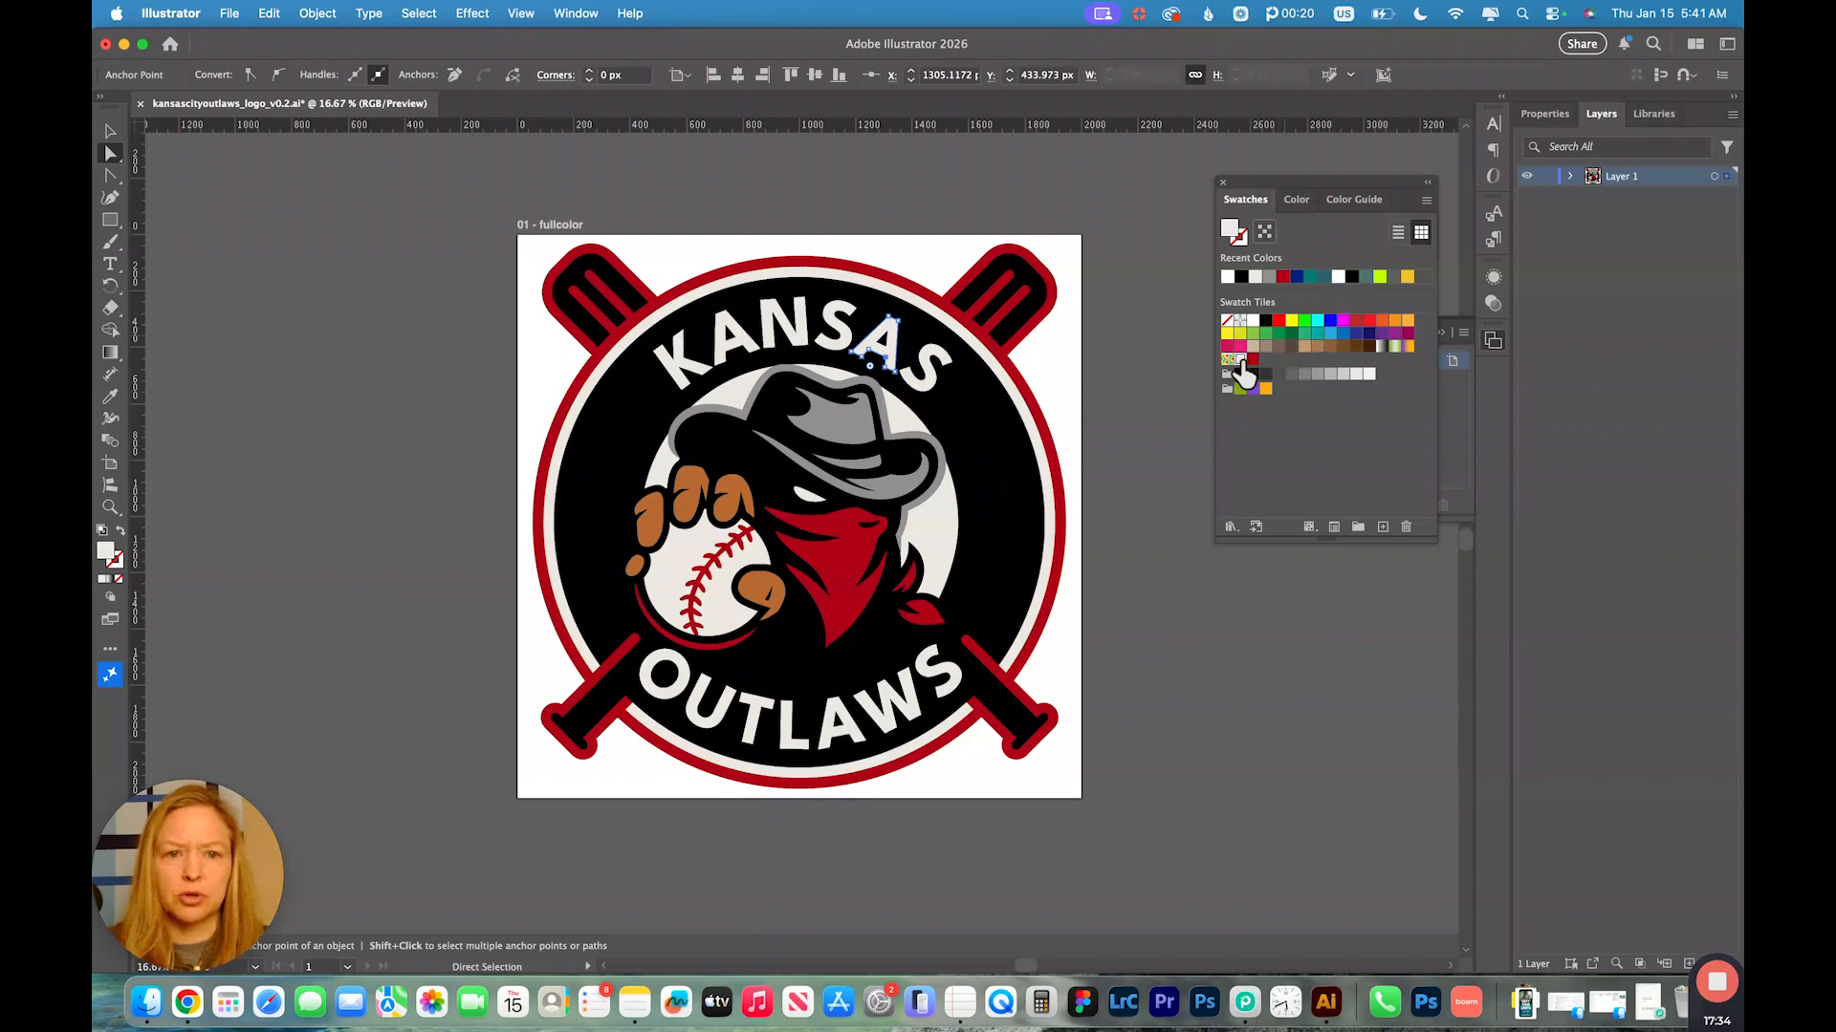
# - Inspect the RGB swatch options of the off-white lettering color and the red outer ring's fill
pyautogui.doubleClick(1240, 360)
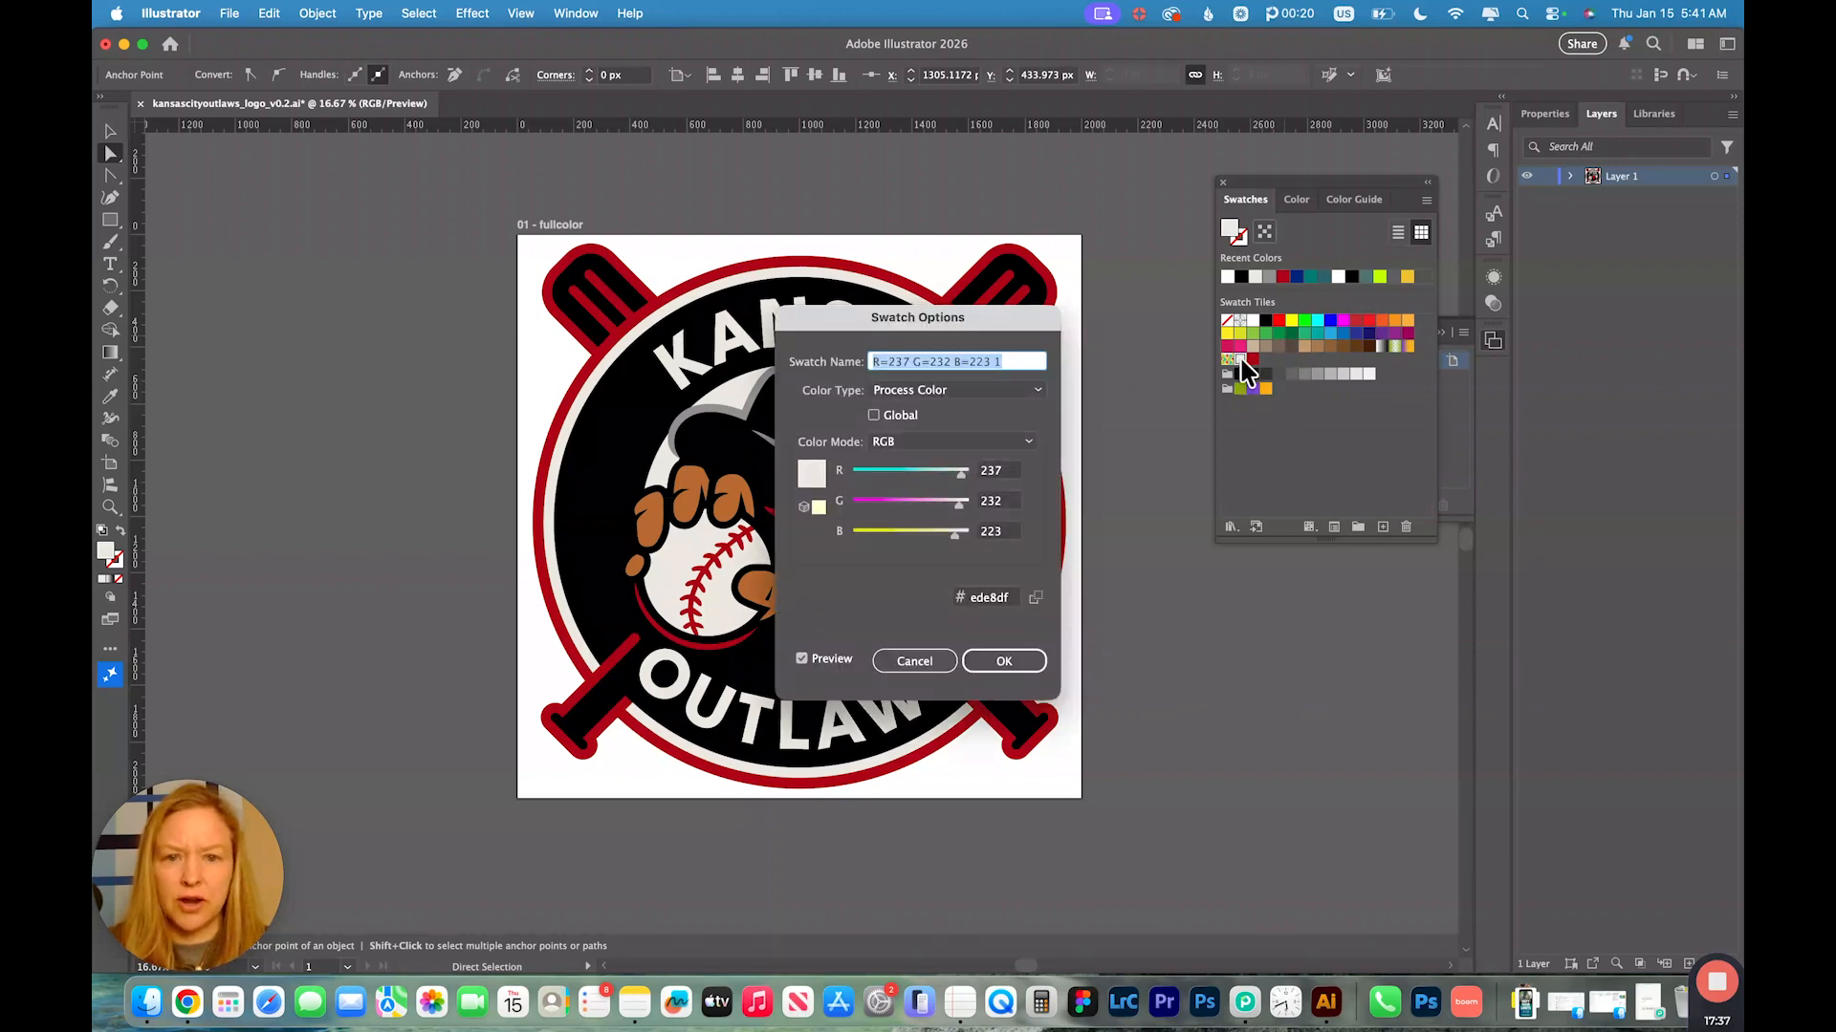
pyautogui.click(1002, 661)
pyautogui.click(715, 279)
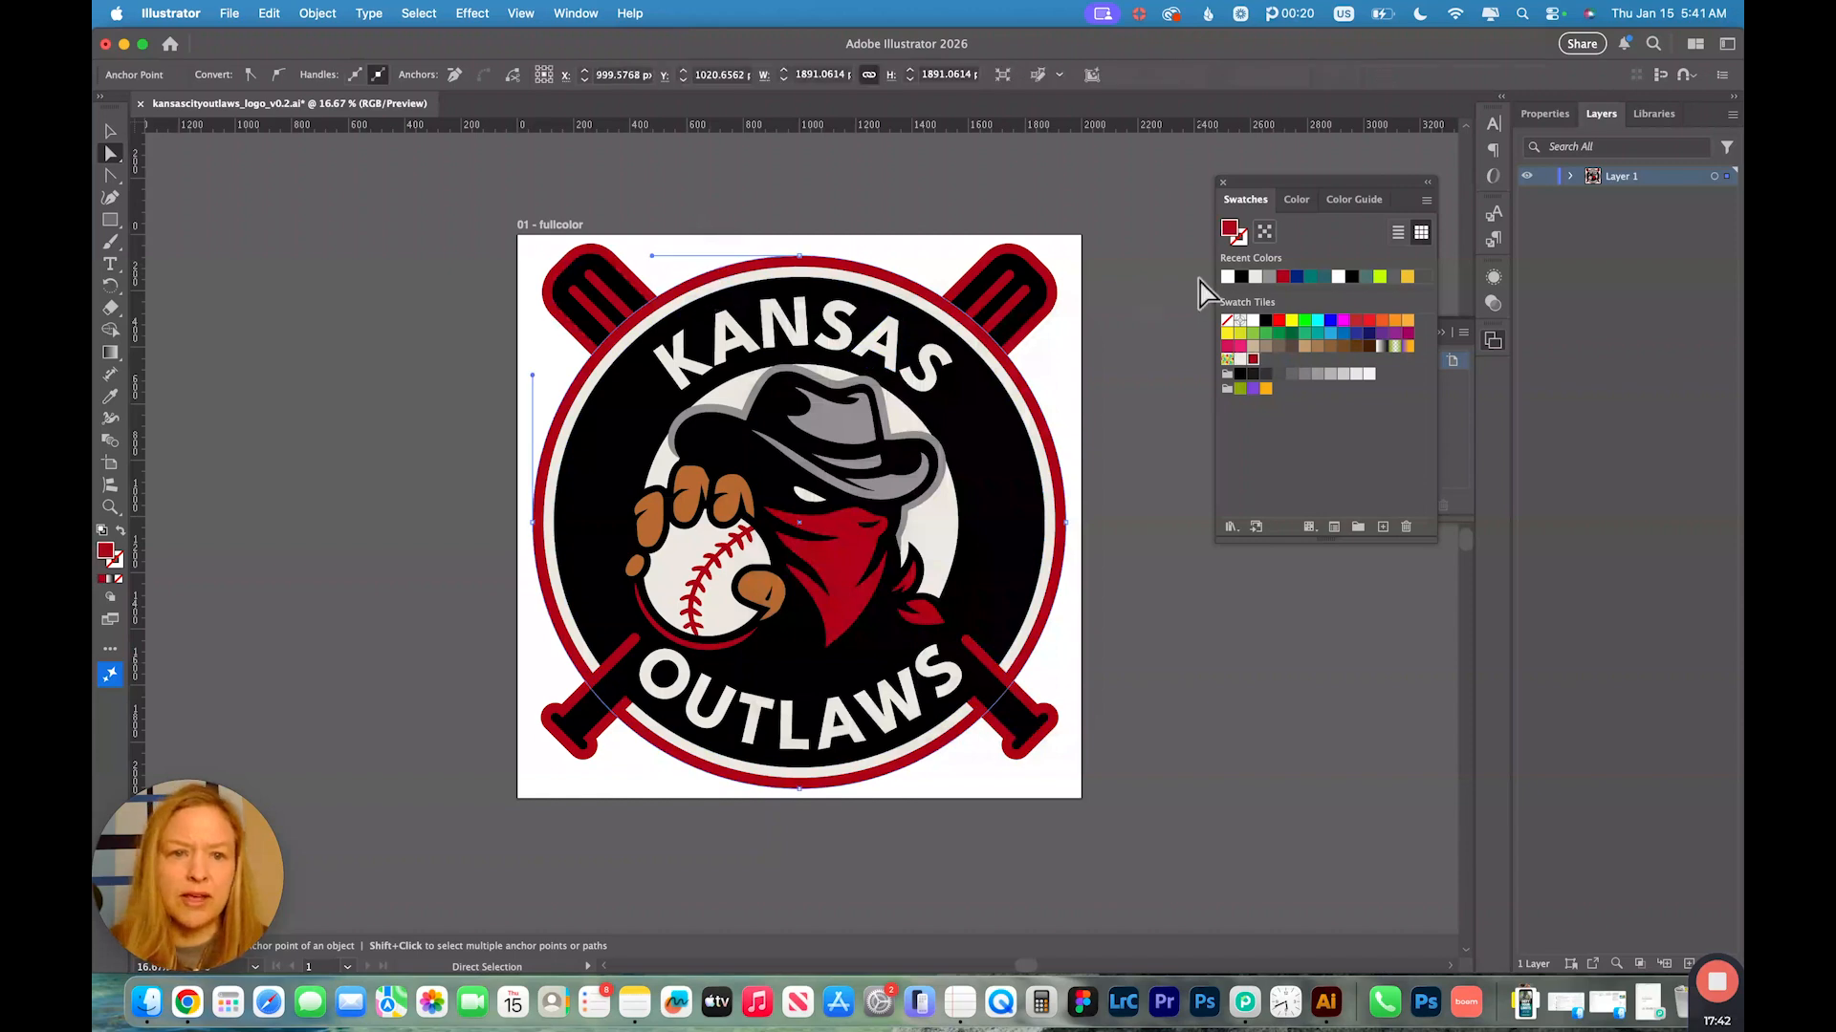
pyautogui.doubleClick(1228, 230)
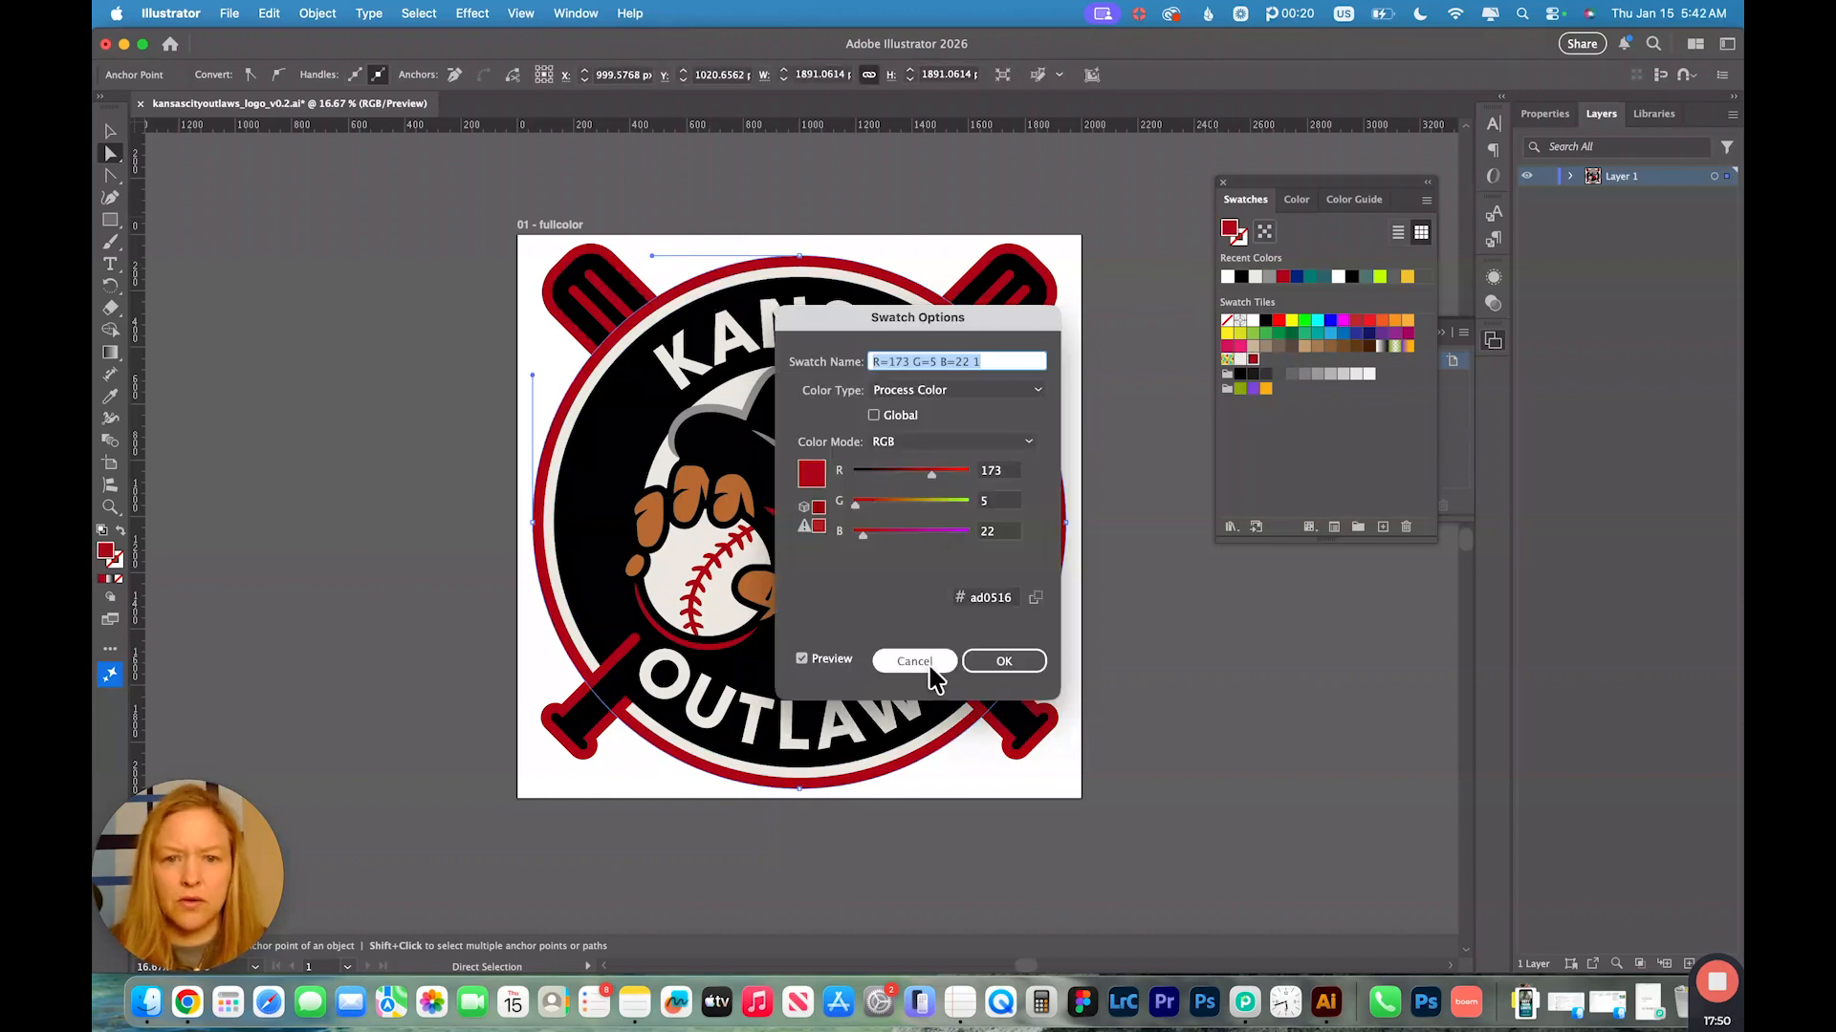
pyautogui.click(1002, 660)
# - Add the brown fill of the hand's fingers to the swatches, check its options, and deselect the artwork
pyautogui.click(686, 488)
pyautogui.moveTo(1228, 230); pyautogui.dragTo(1269, 334)
pyautogui.click(1004, 658)
pyautogui.click(1248, 751)
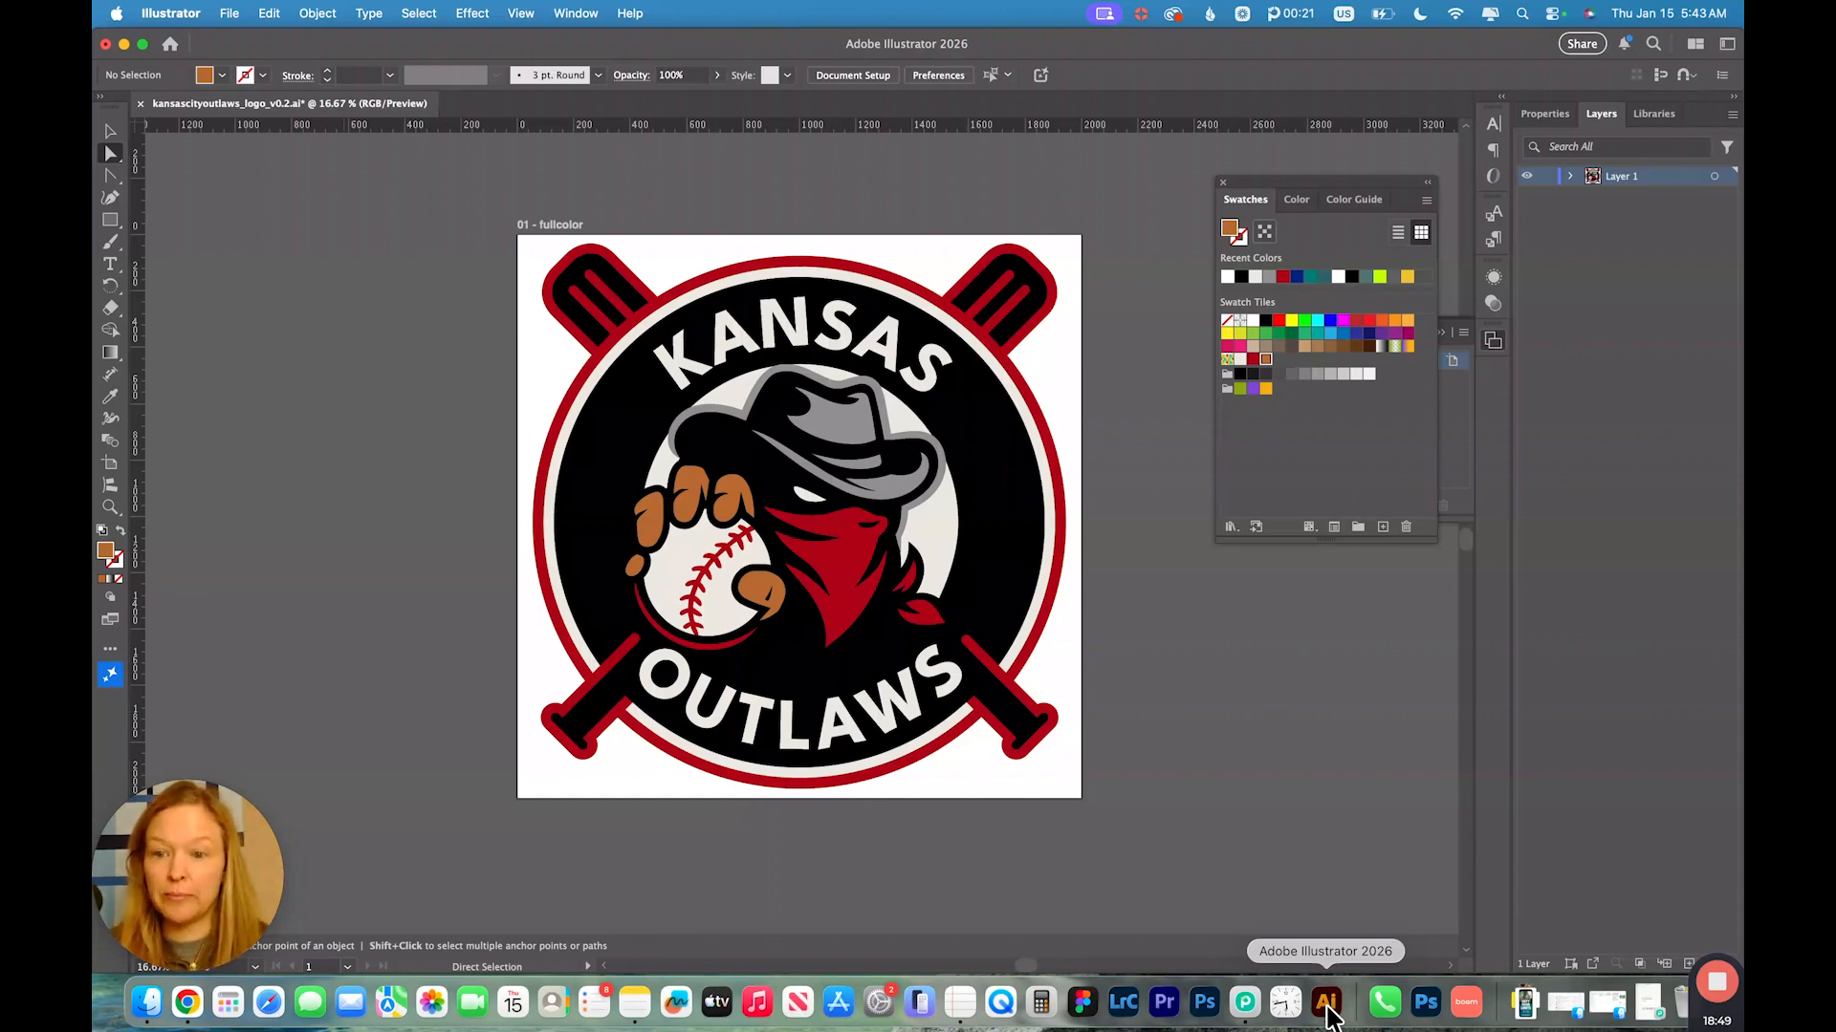
# - Start Export for Screens and create a new folder named kansascityoutlaws_logofiles in the project folder as the export location
pyautogui.click(229, 13)
pyautogui.moveTo(250, 457)
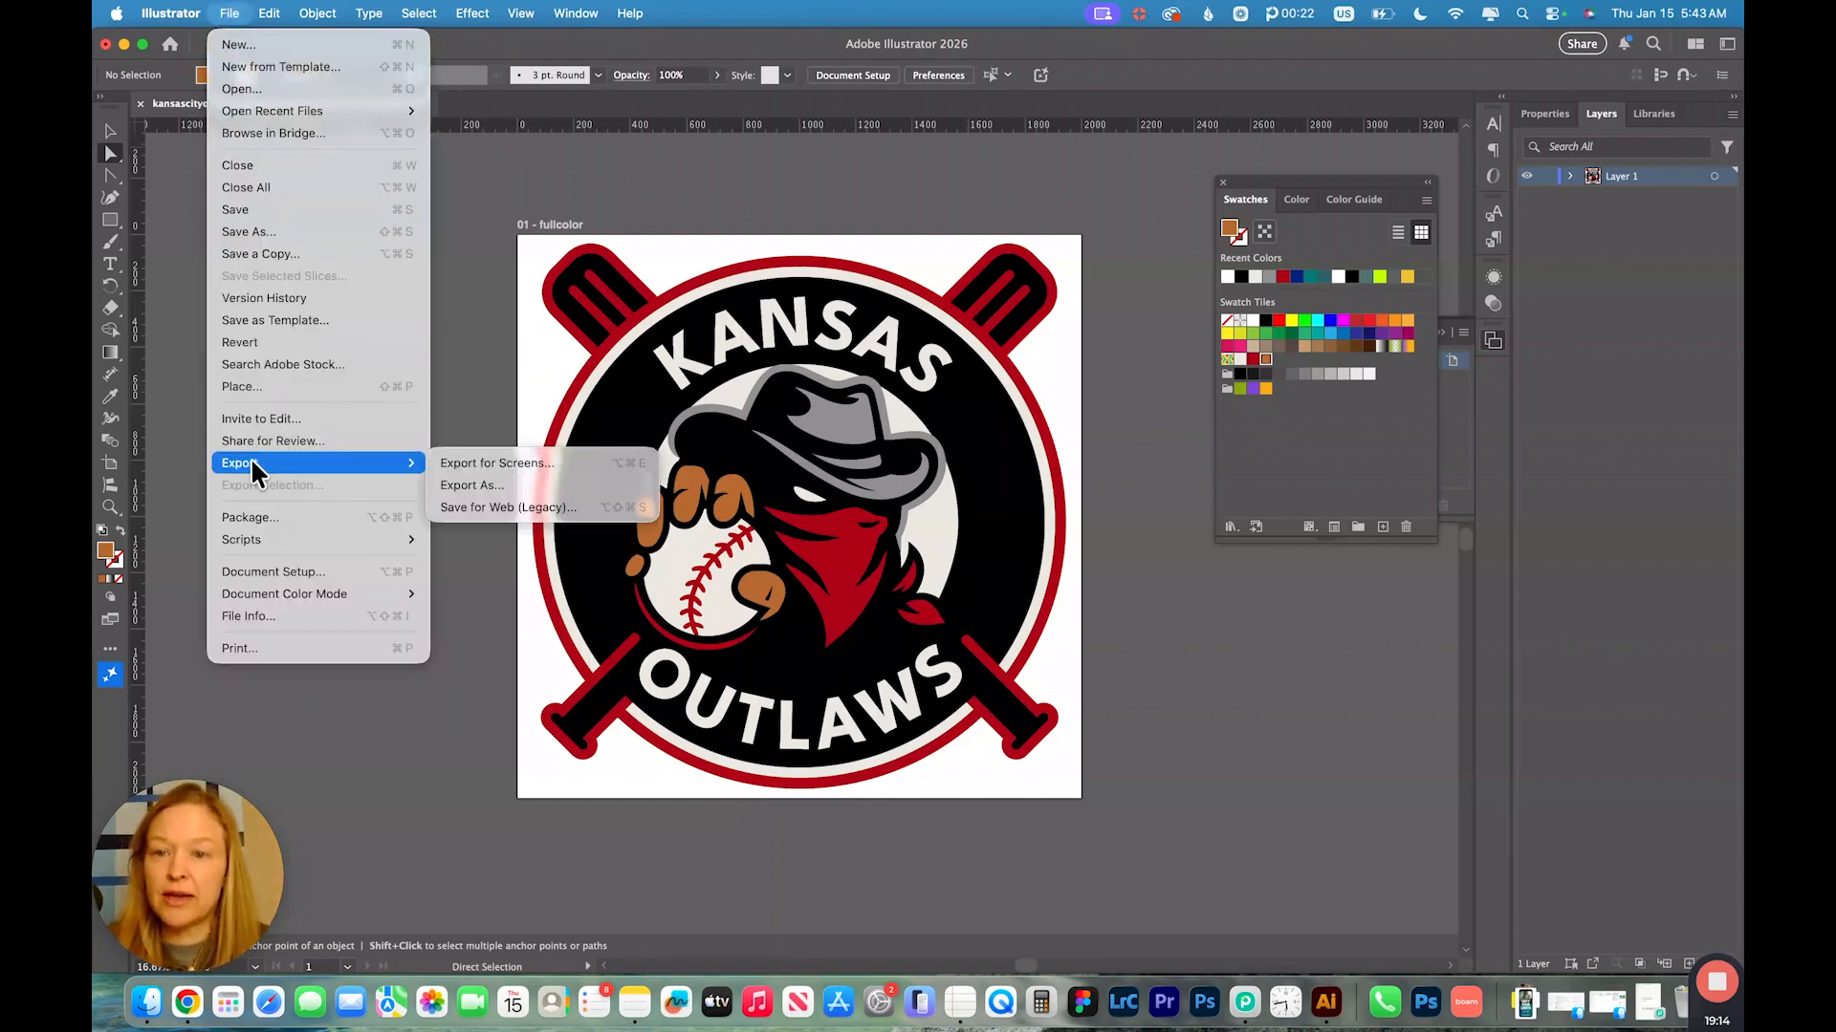
pyautogui.click(526, 462)
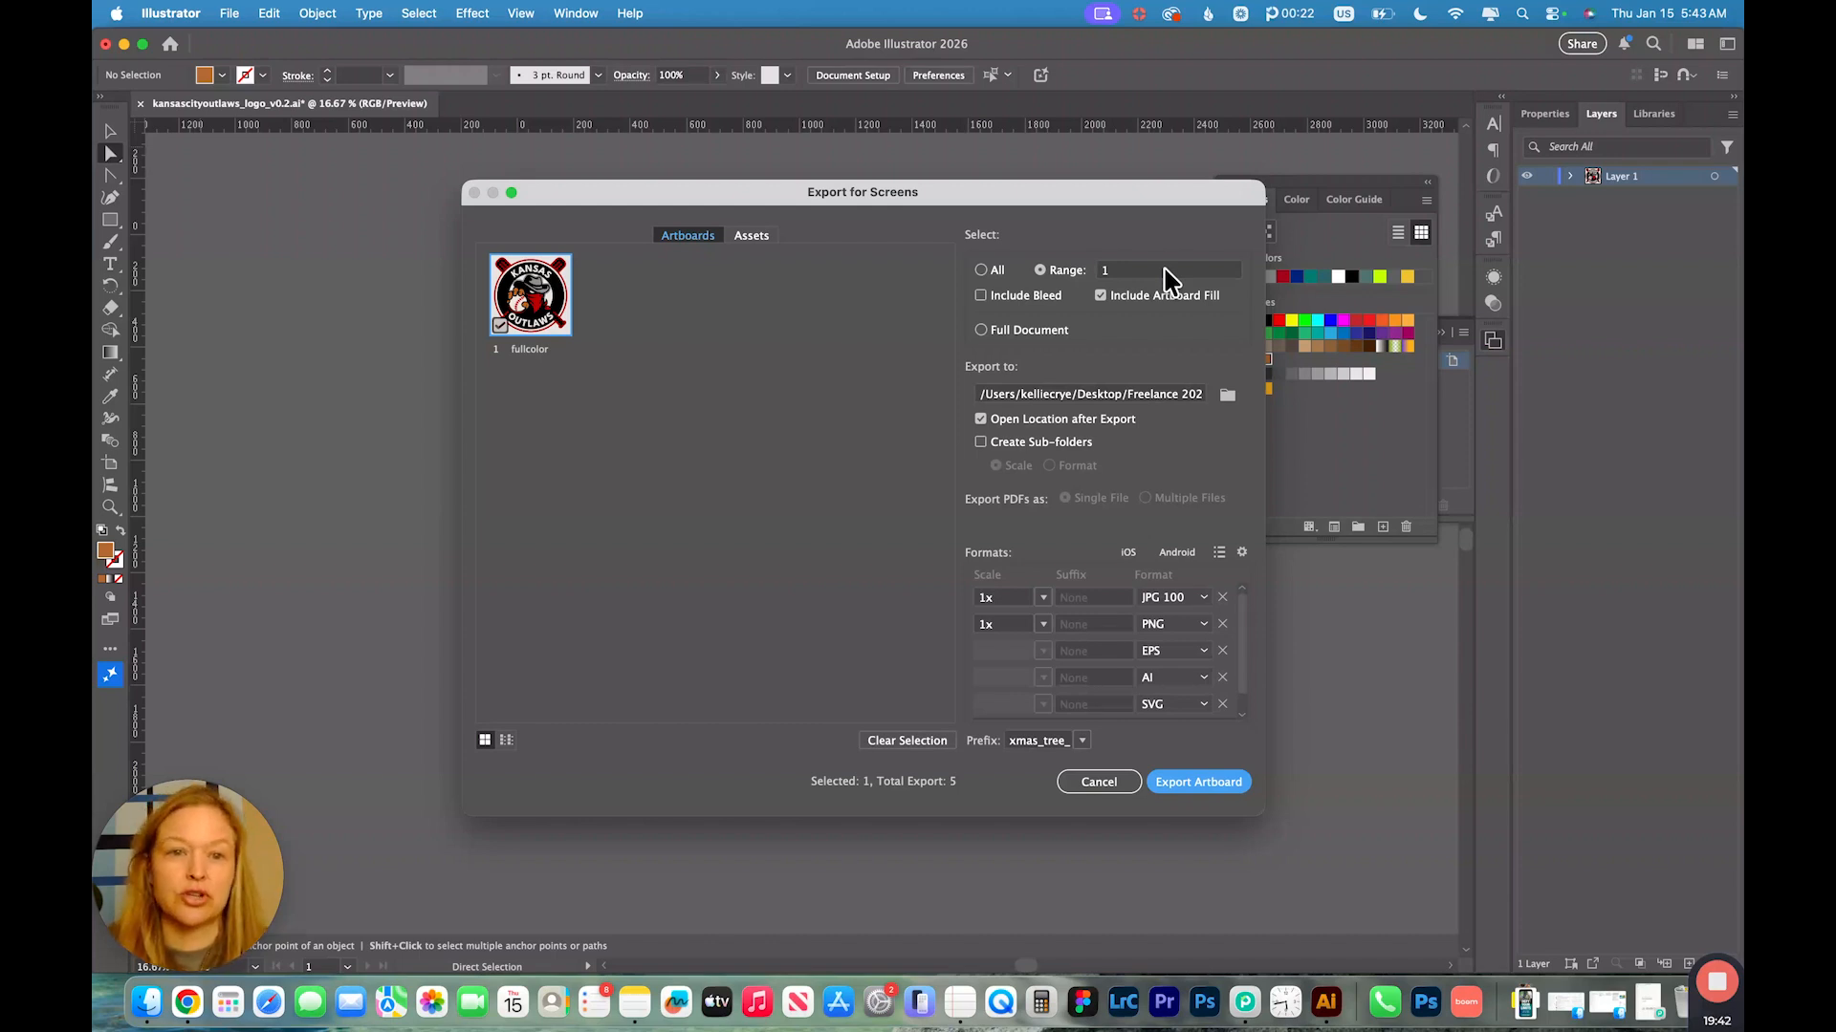
pyautogui.click(1227, 397)
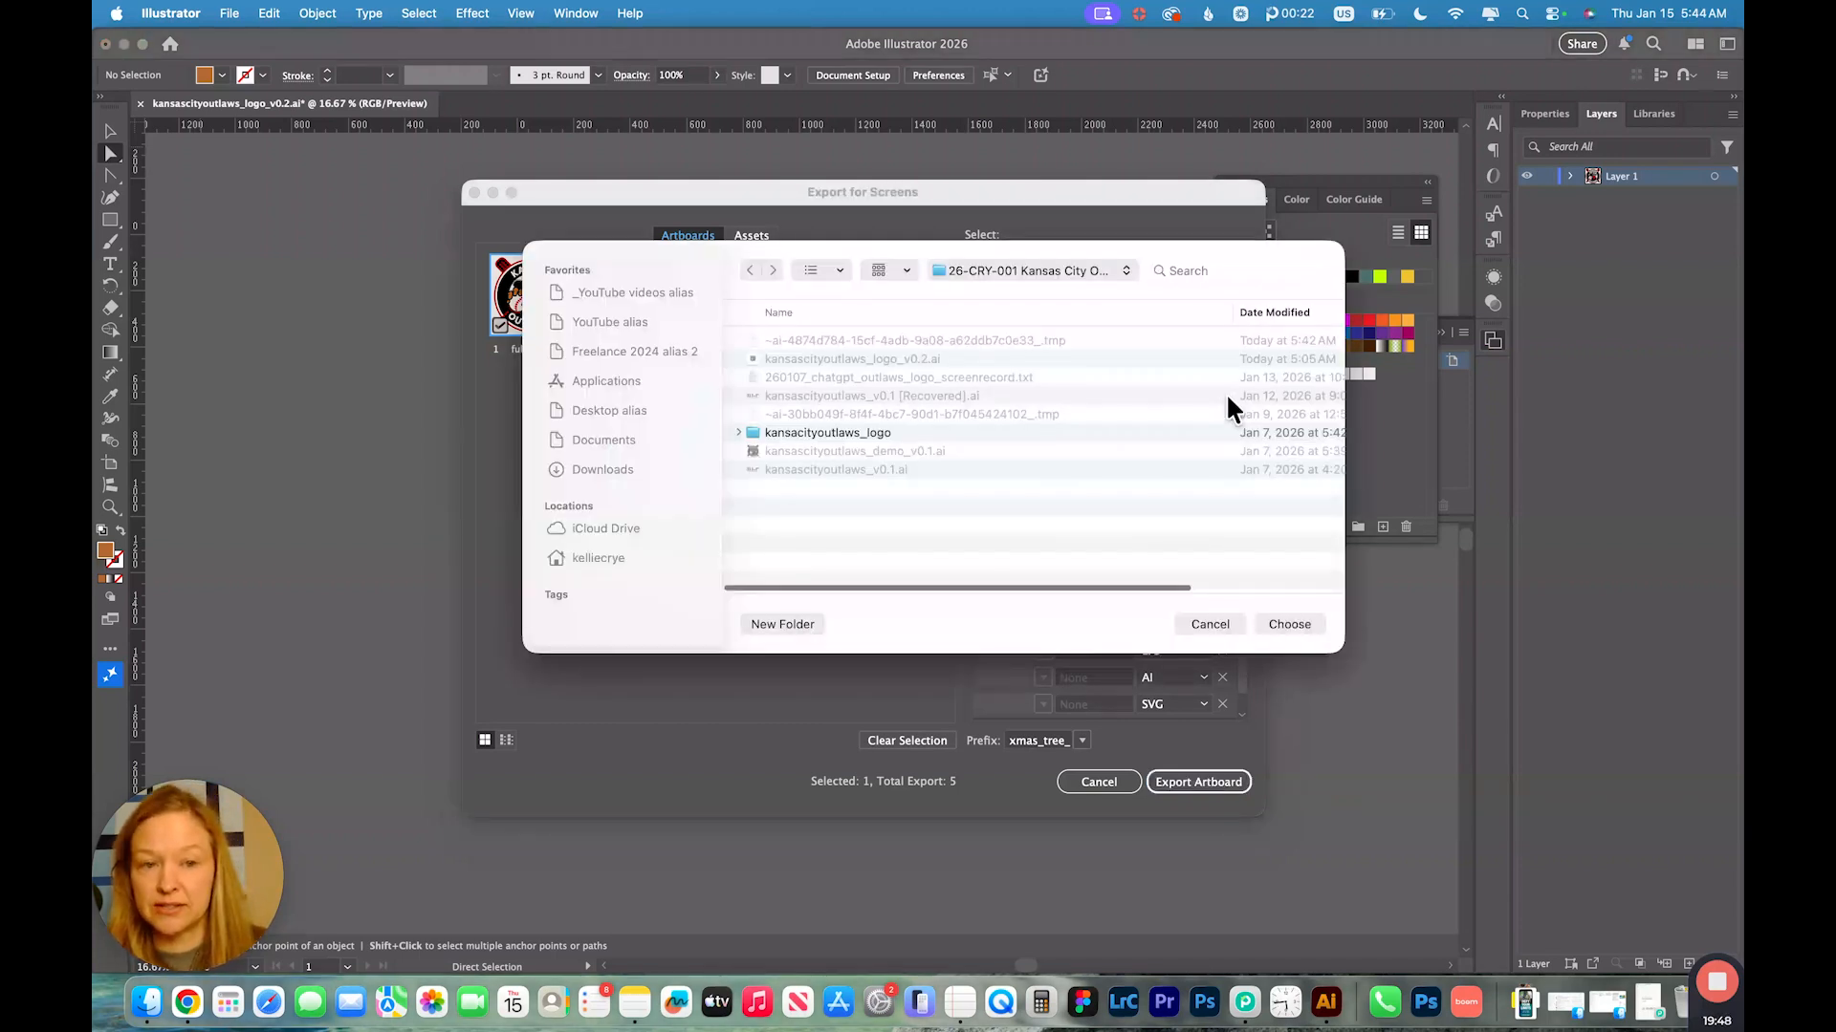
pyautogui.click(800, 623)
pyautogui.write('kans')
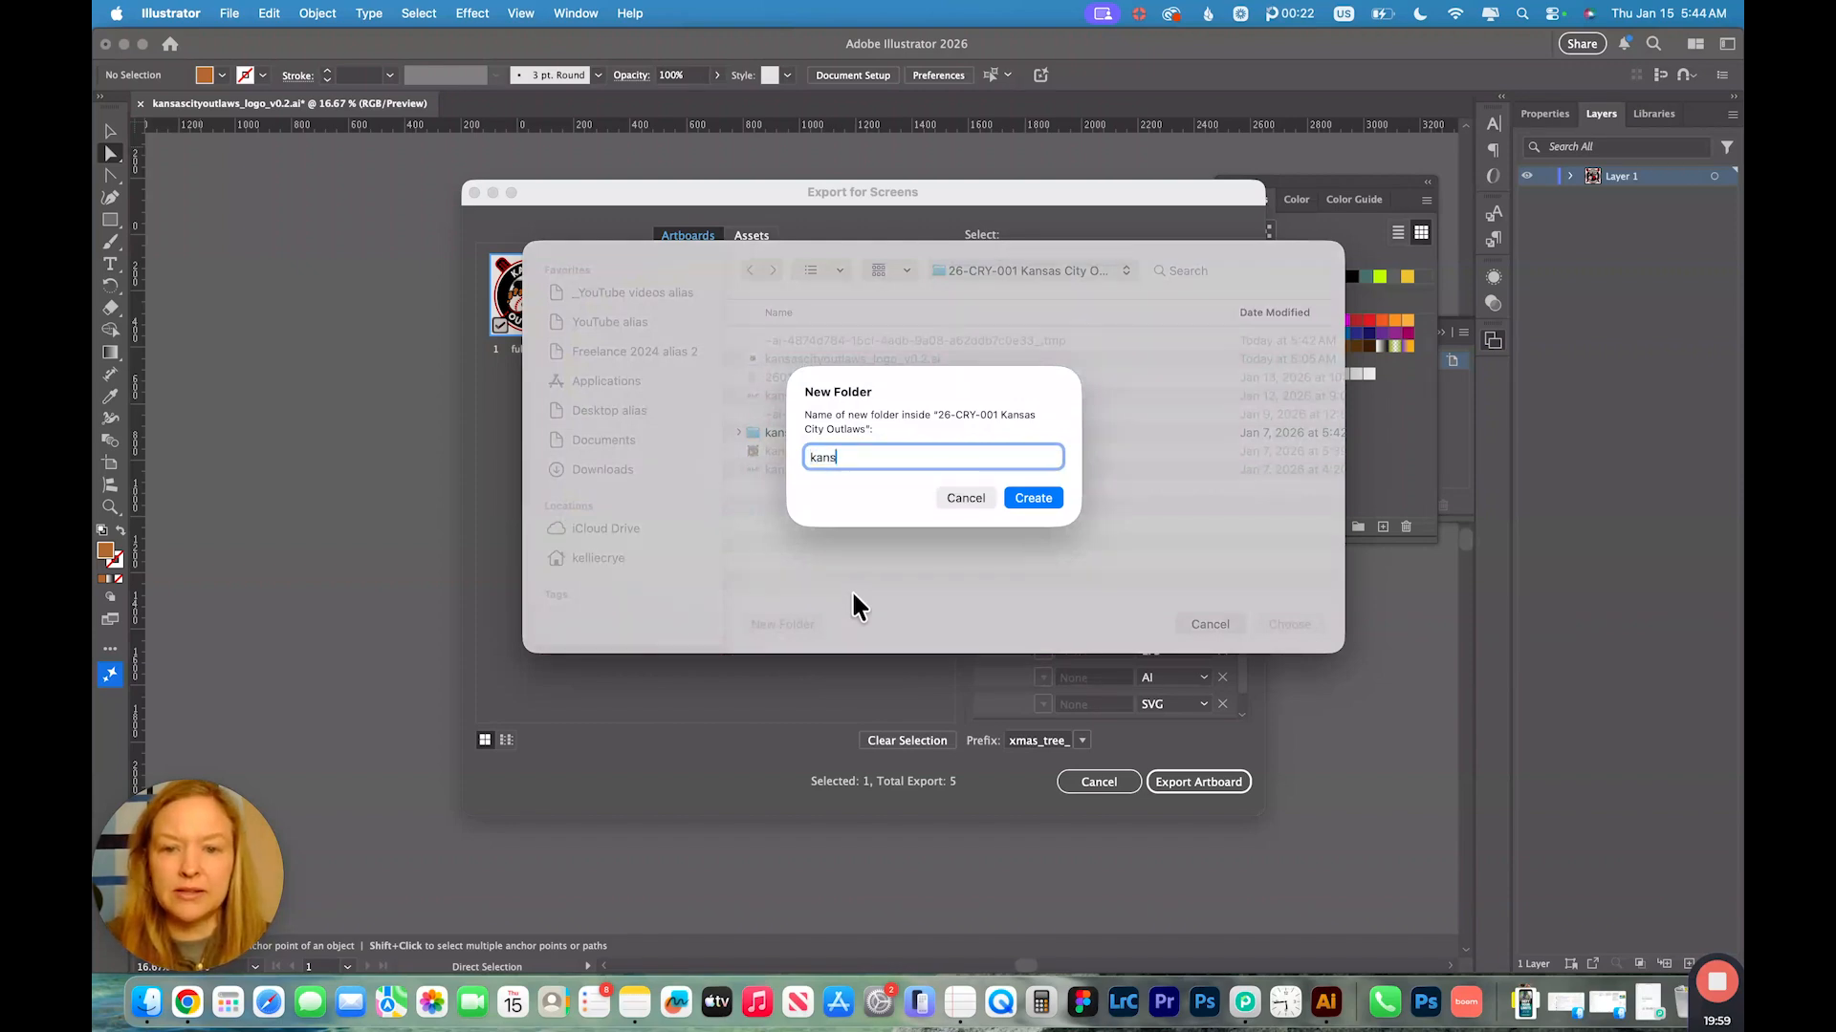
pyautogui.write('ascityout')
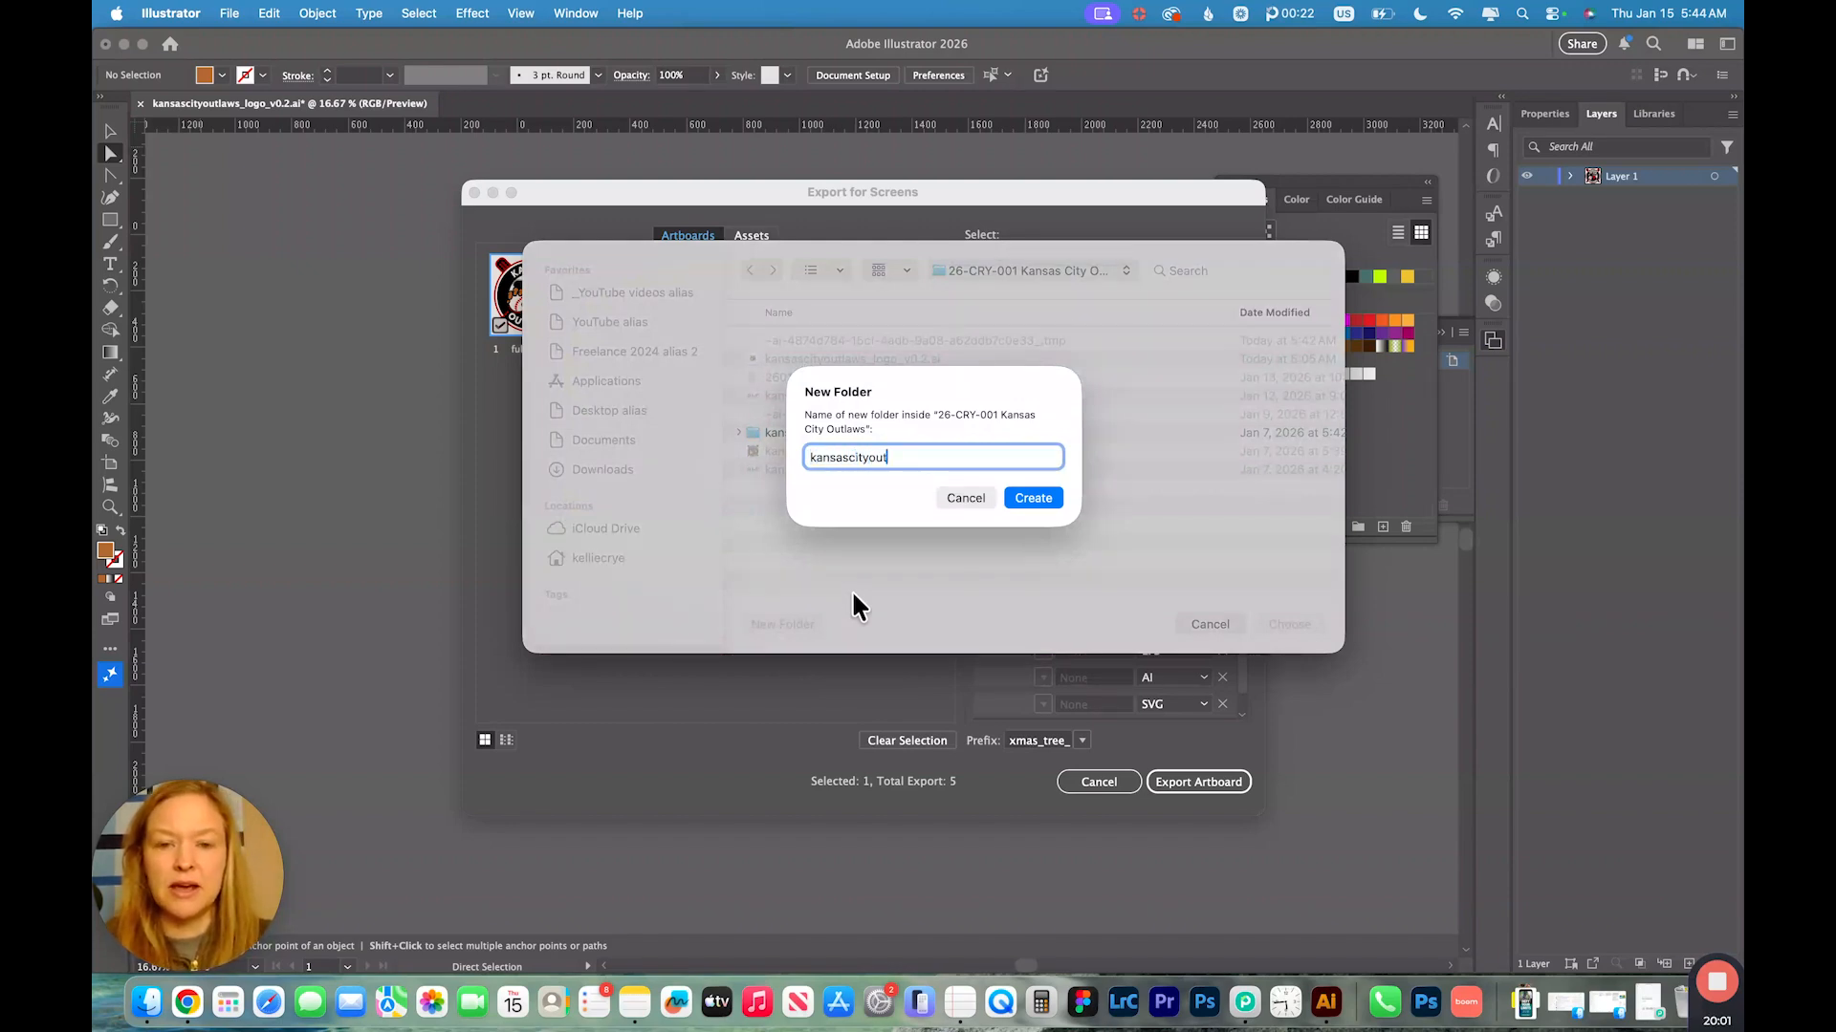
pyautogui.write('laws_logofiles')
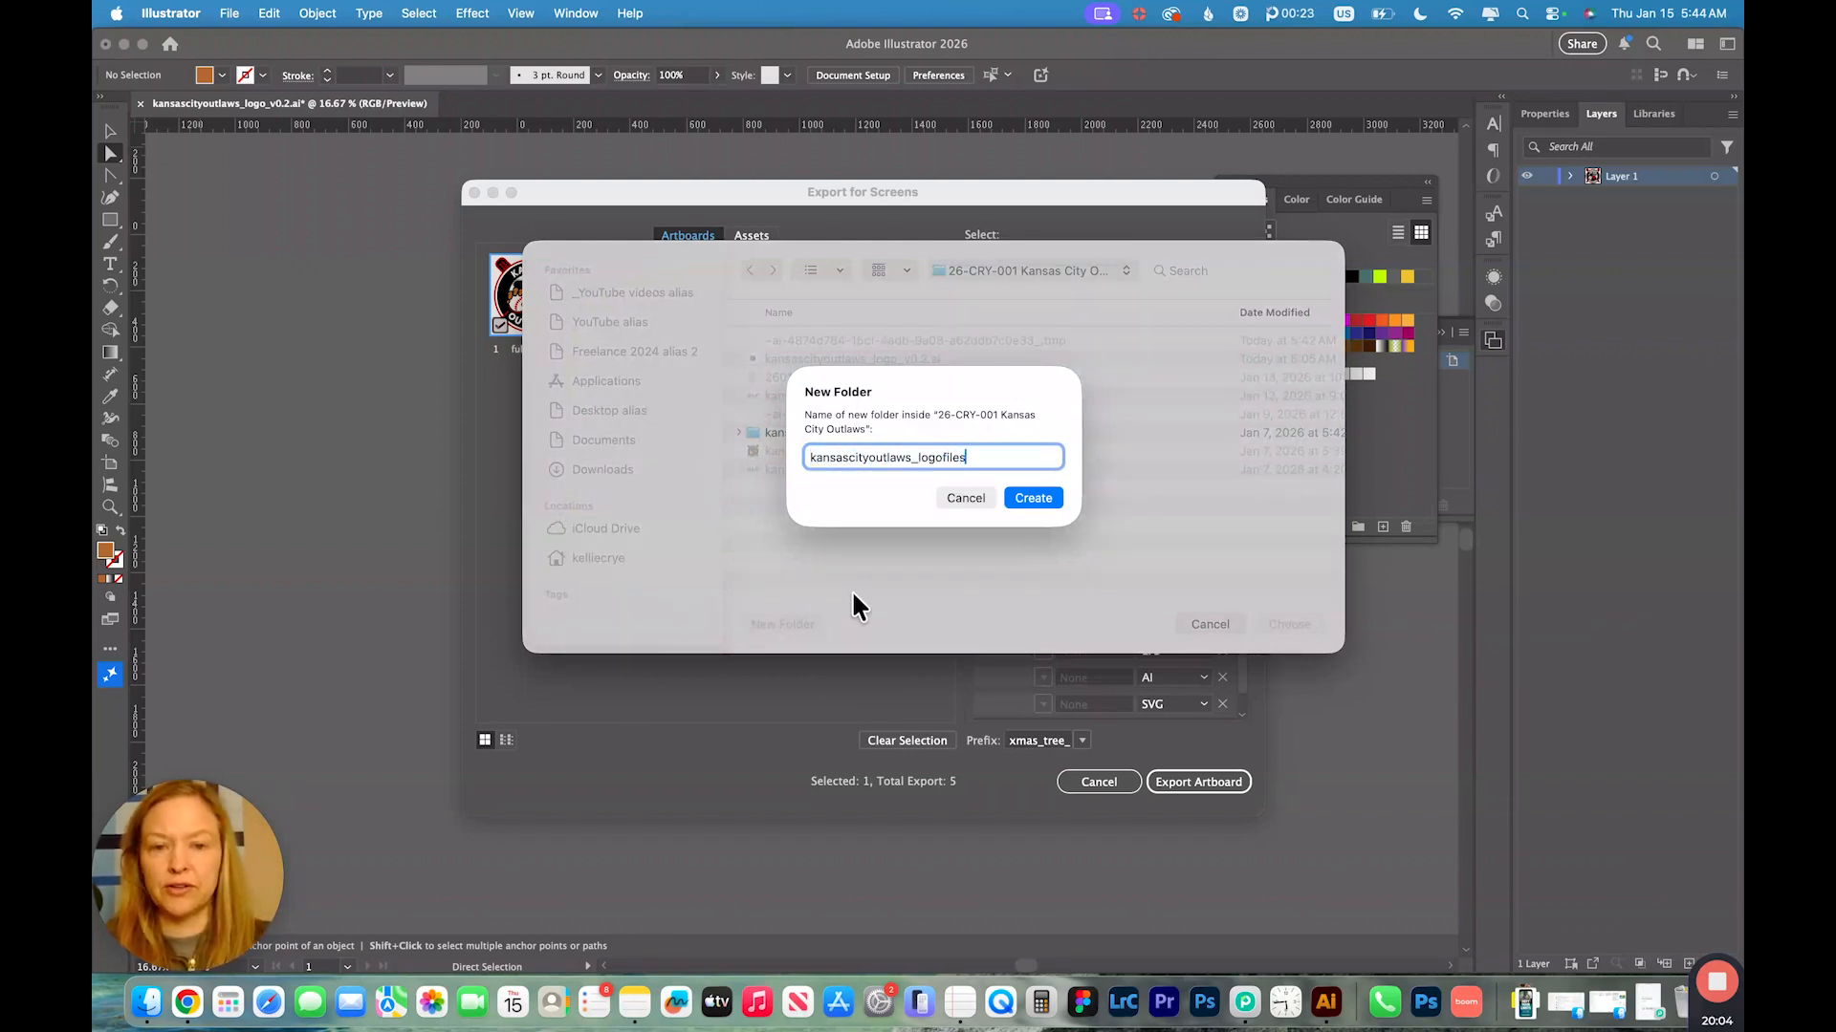
pyautogui.click(1033, 498)
pyautogui.press('Return')
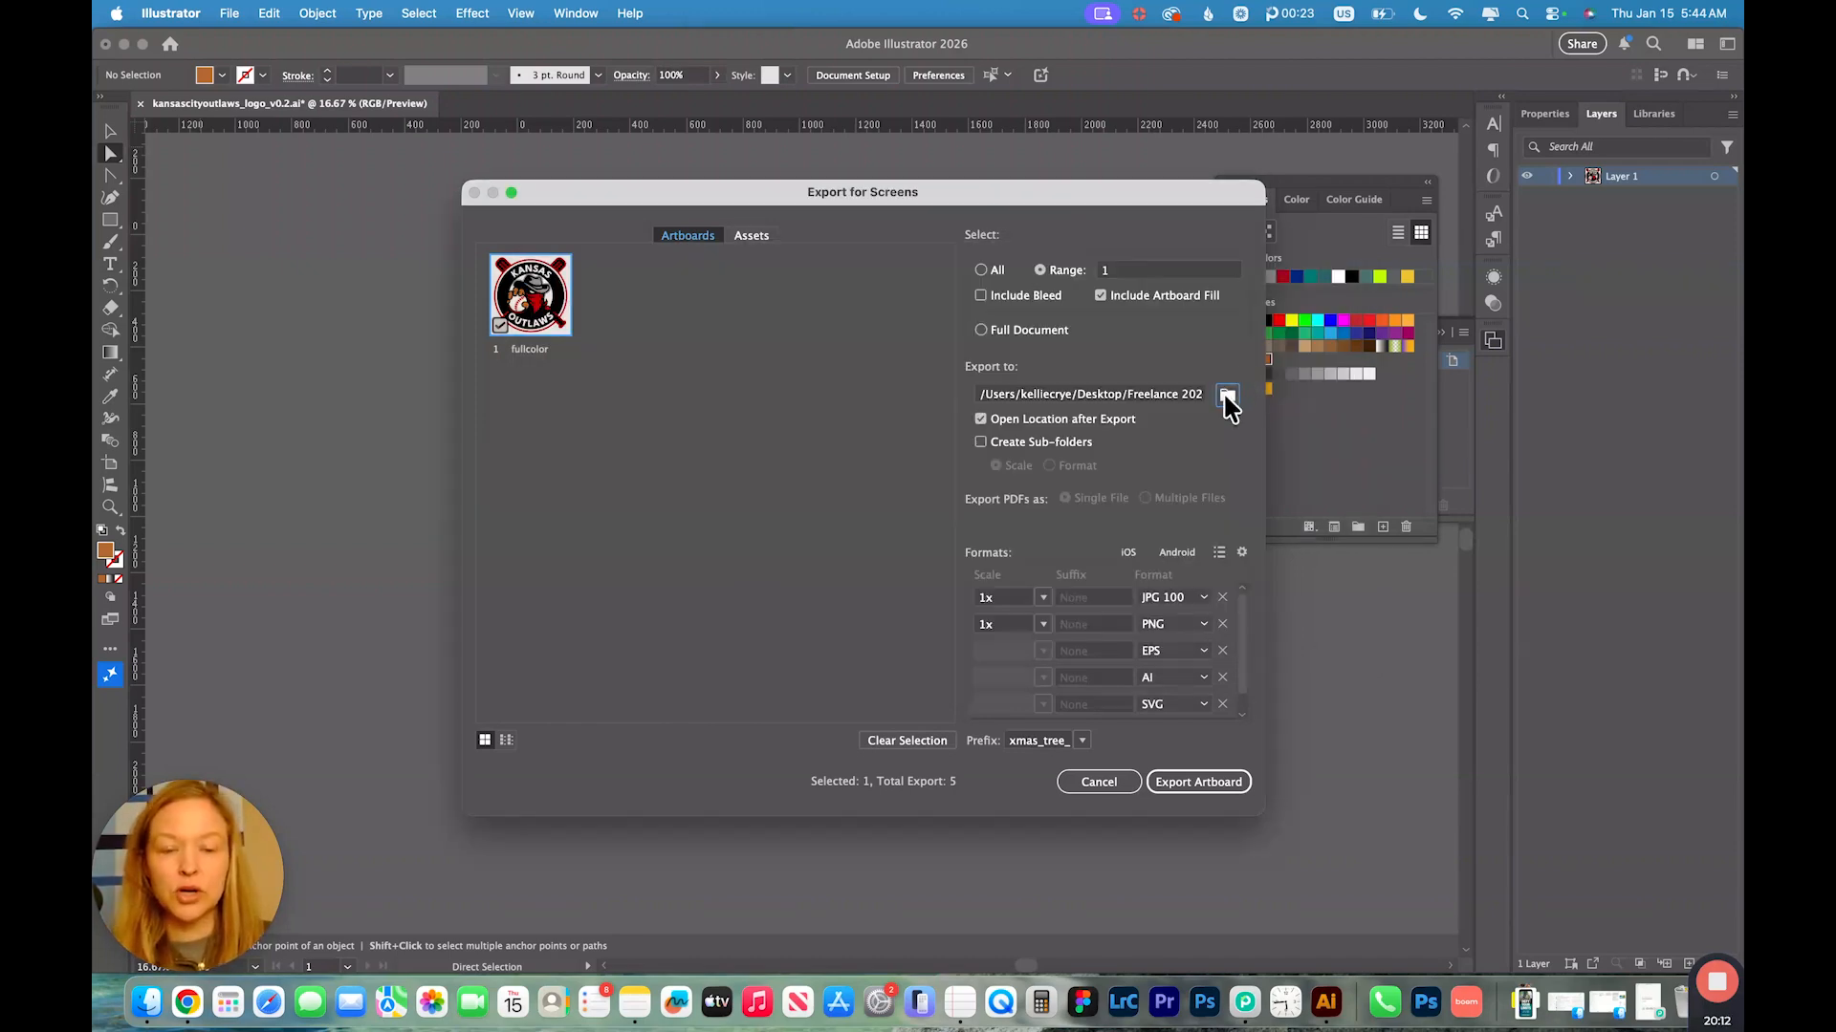
# - Create a web_rgb folder inside kansascityoutlaws_logofiles and set it as the export destination
pyautogui.click(1227, 395)
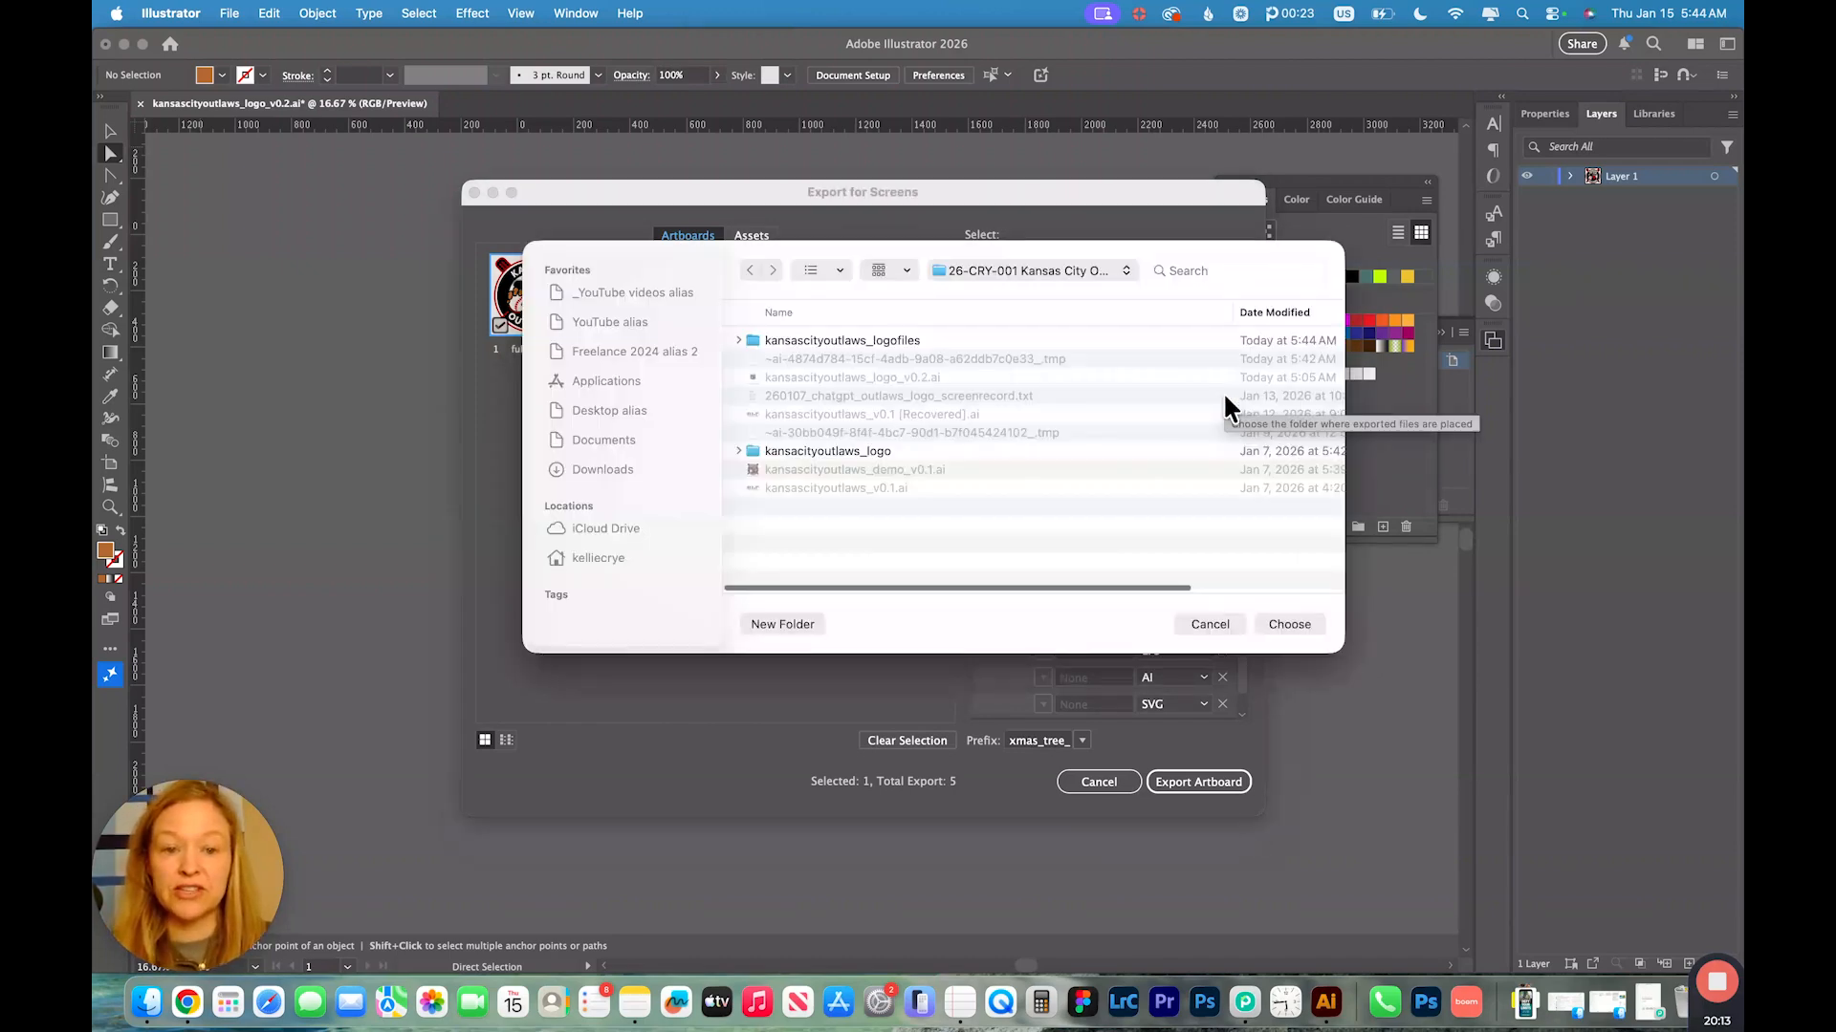
pyautogui.click(779, 626)
pyautogui.write('web')
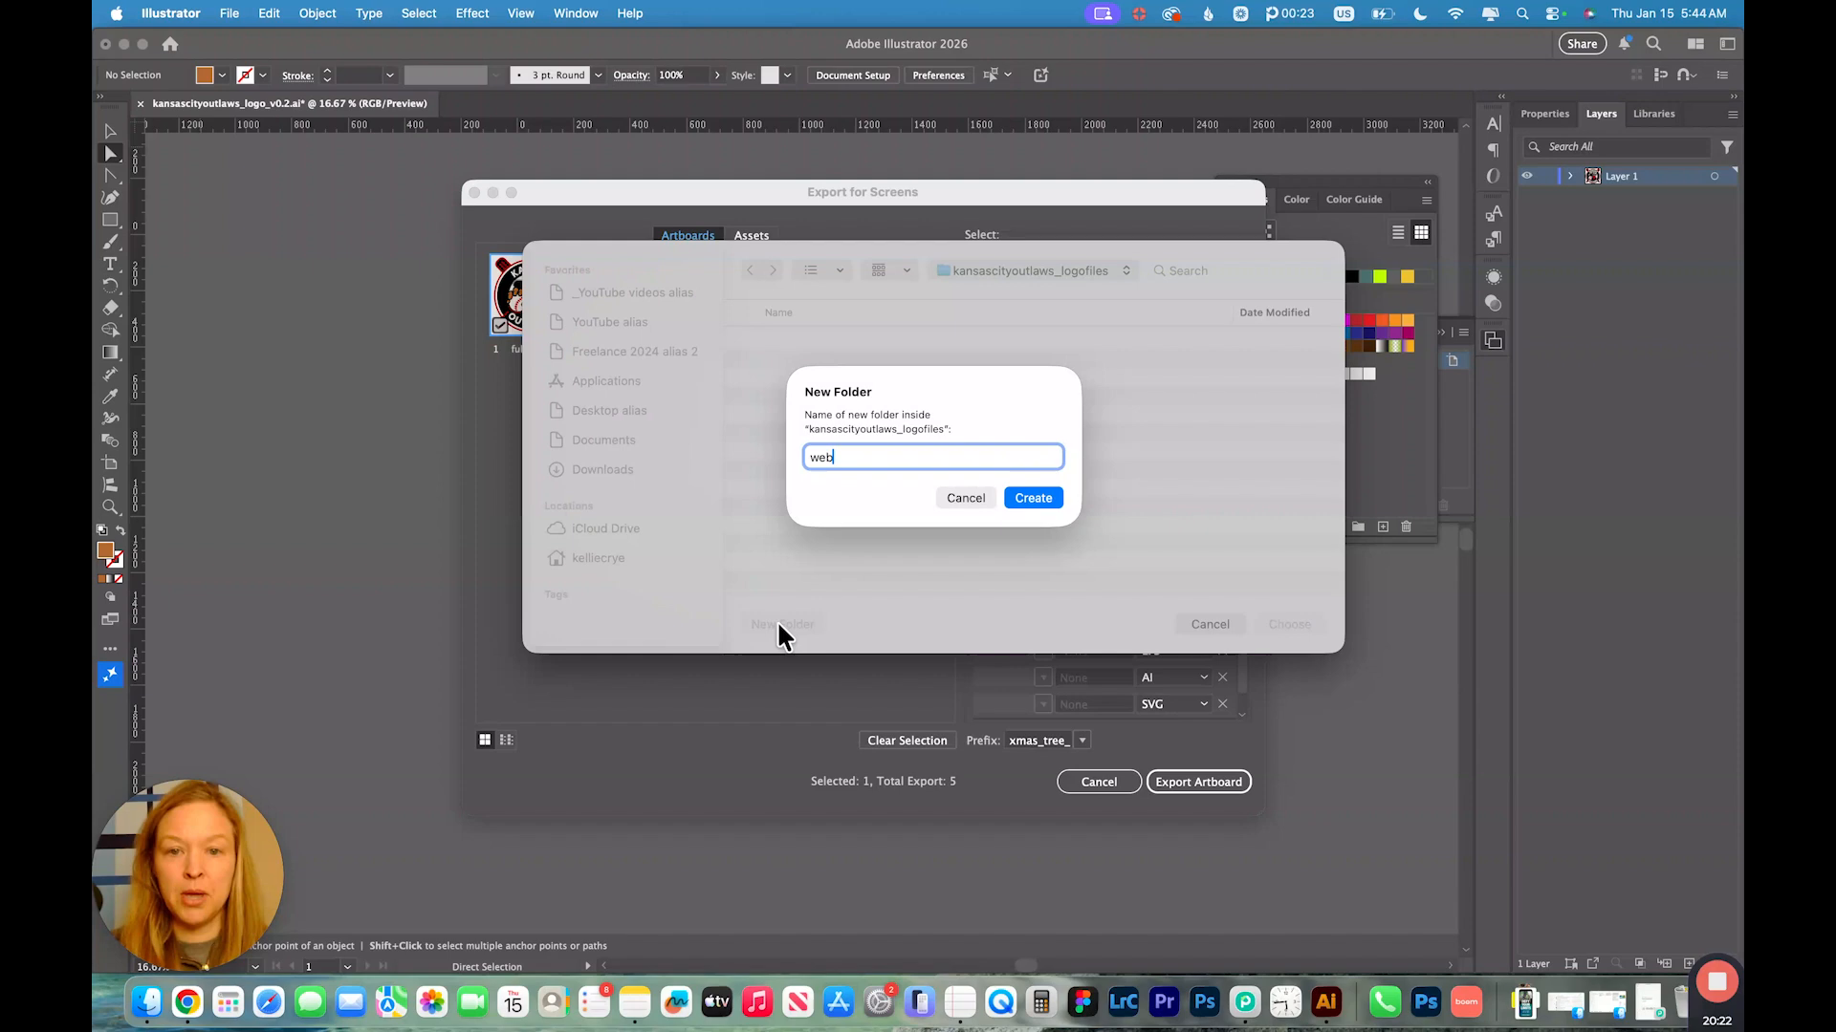
pyautogui.write('_rgb')
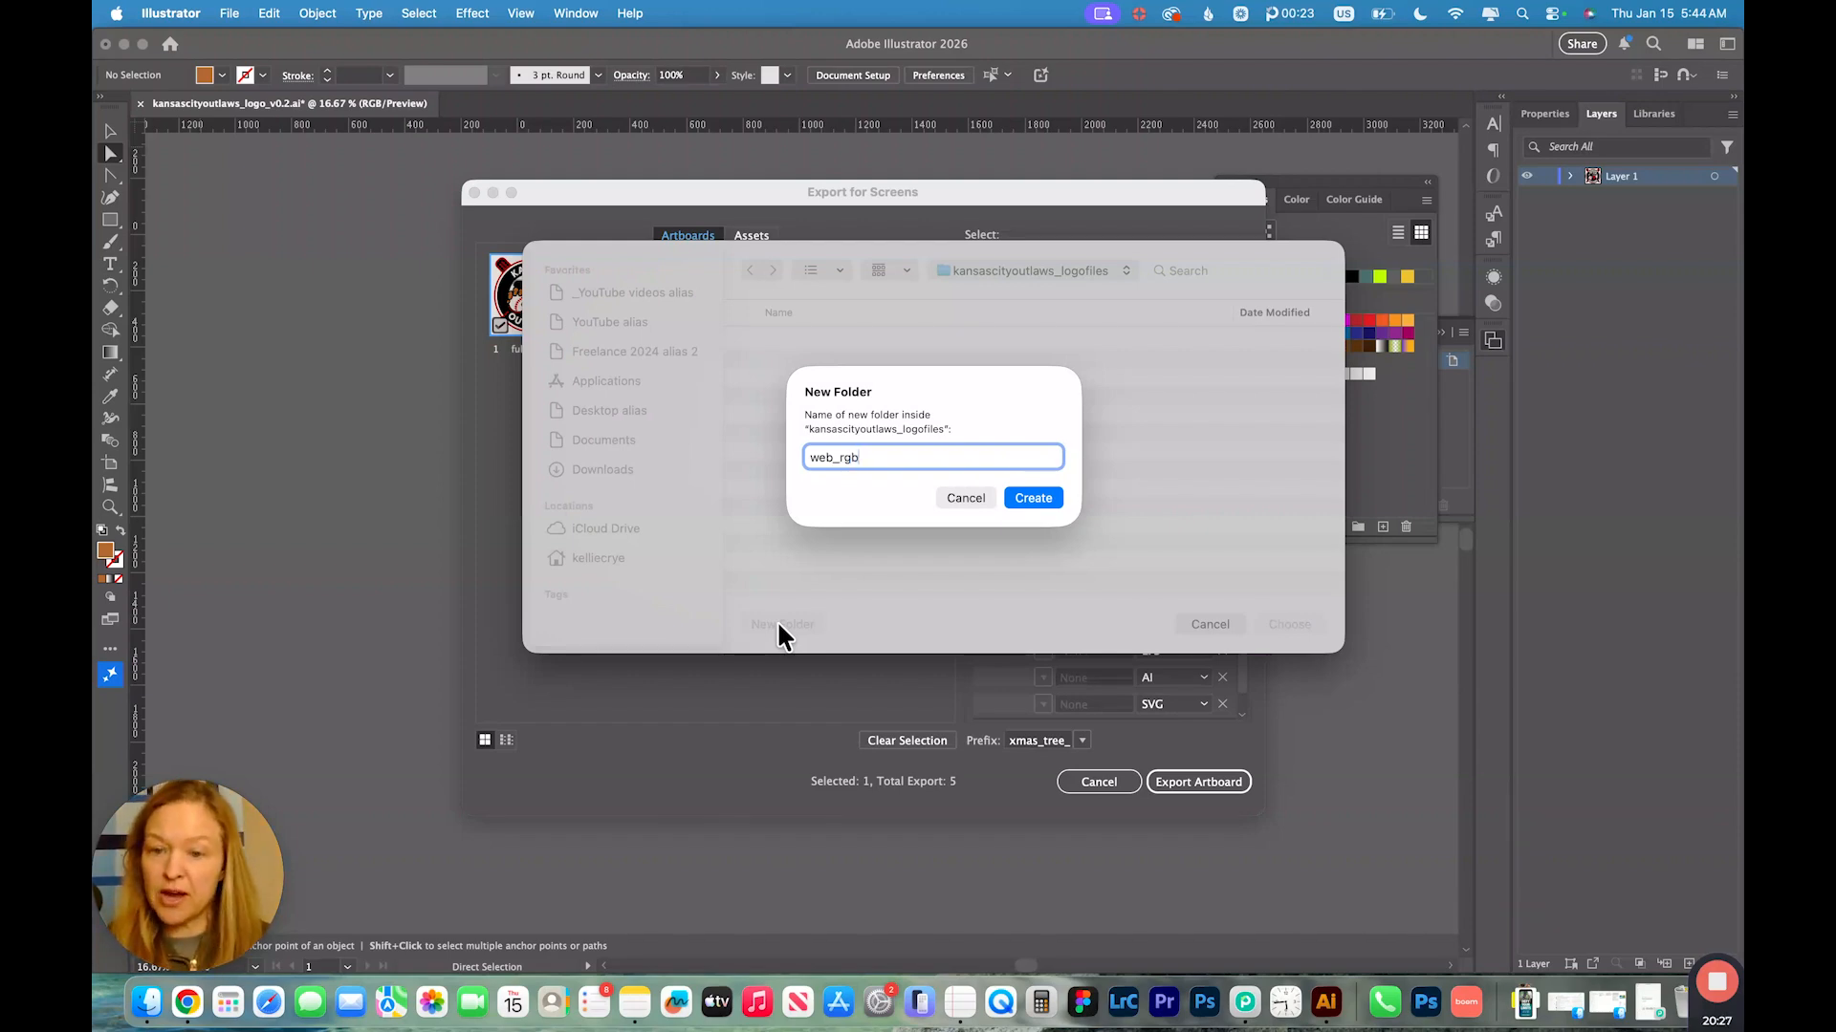
pyautogui.click(1029, 496)
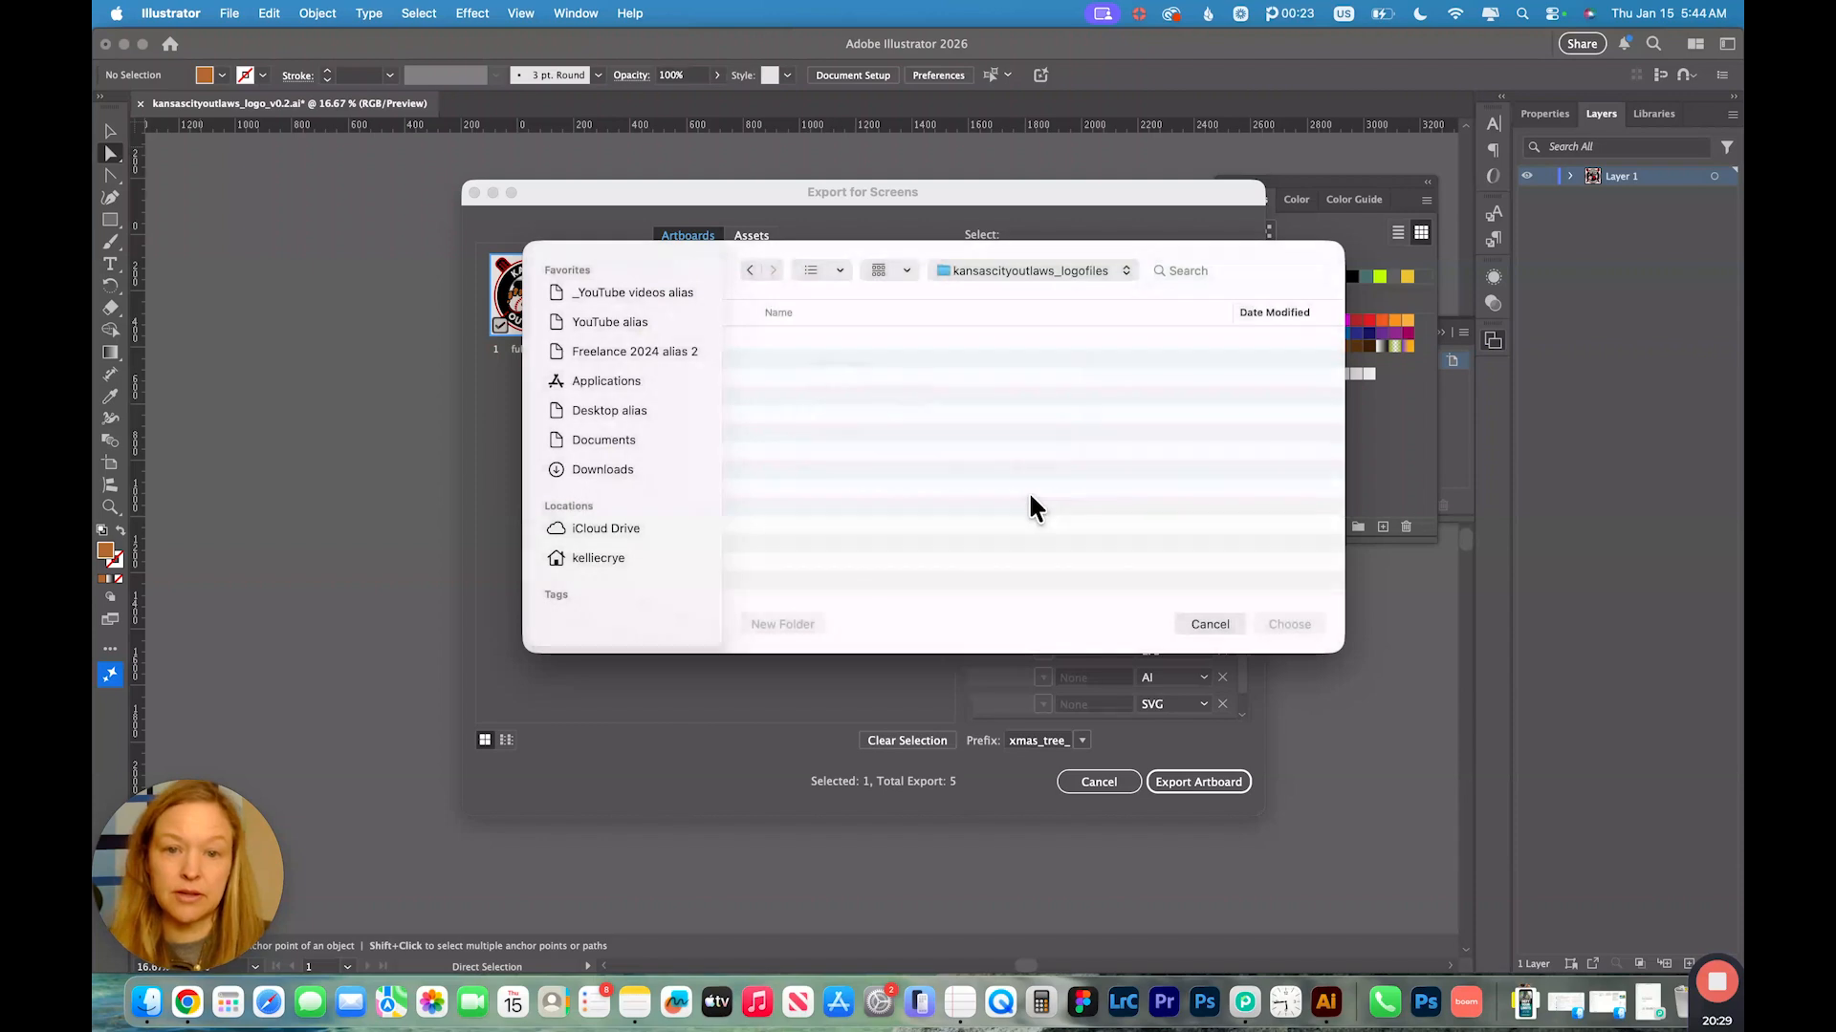
pyautogui.press('Return')
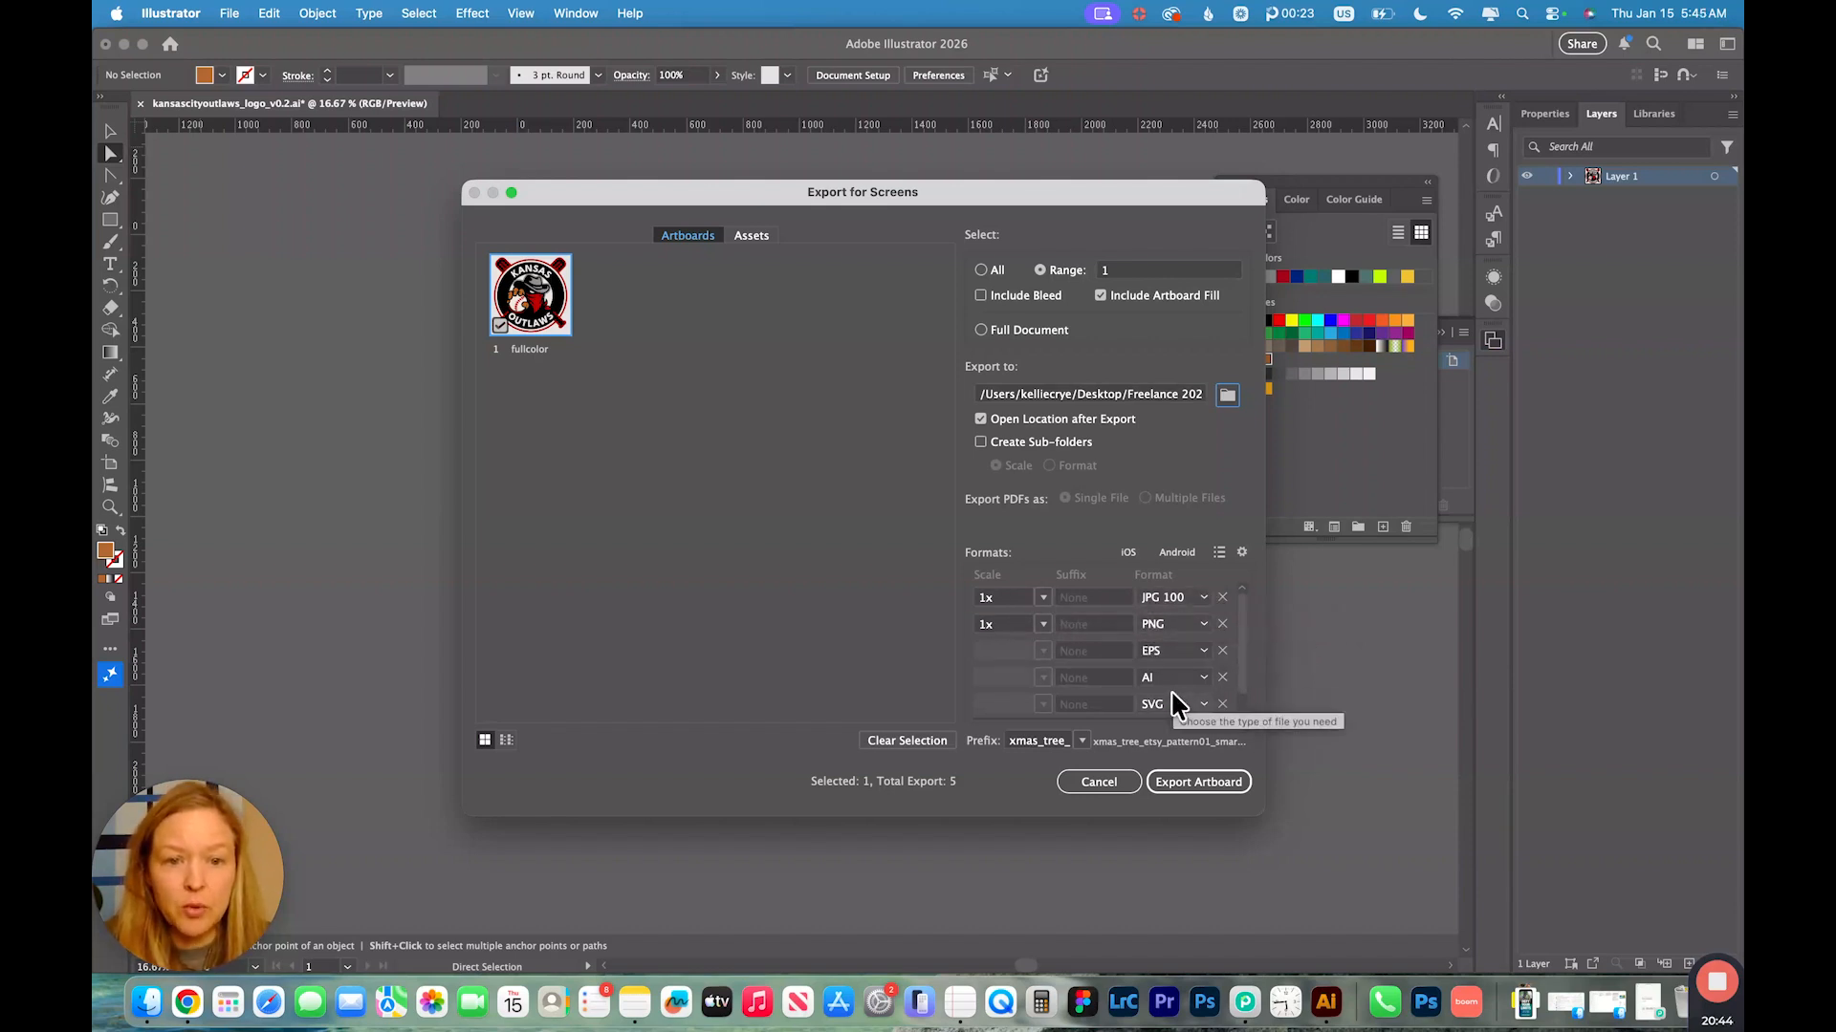
# - Remove the EPS and AI formats from the export list, keeping JPG 100 and PNG at 1x plus SVG
pyautogui.scroll(-1, 1178, 707)
pyautogui.click(1221, 629)
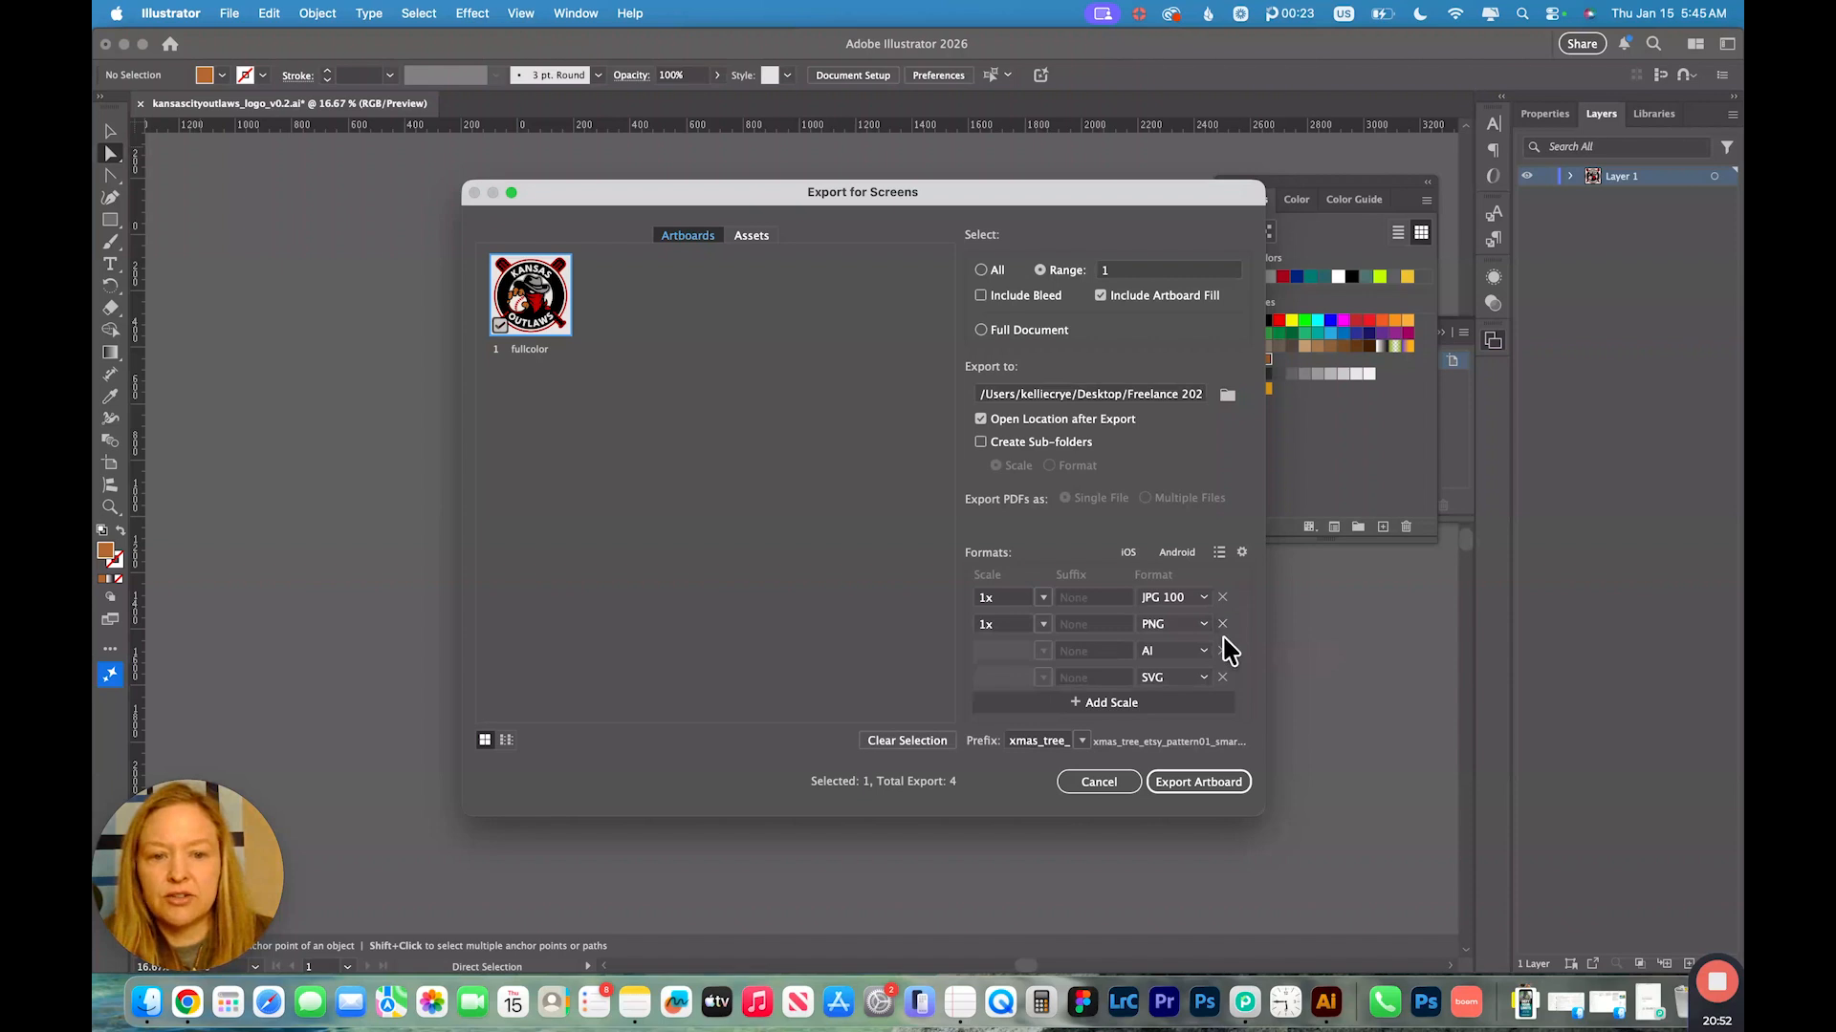
pyautogui.click(1222, 651)
pyautogui.click(1043, 598)
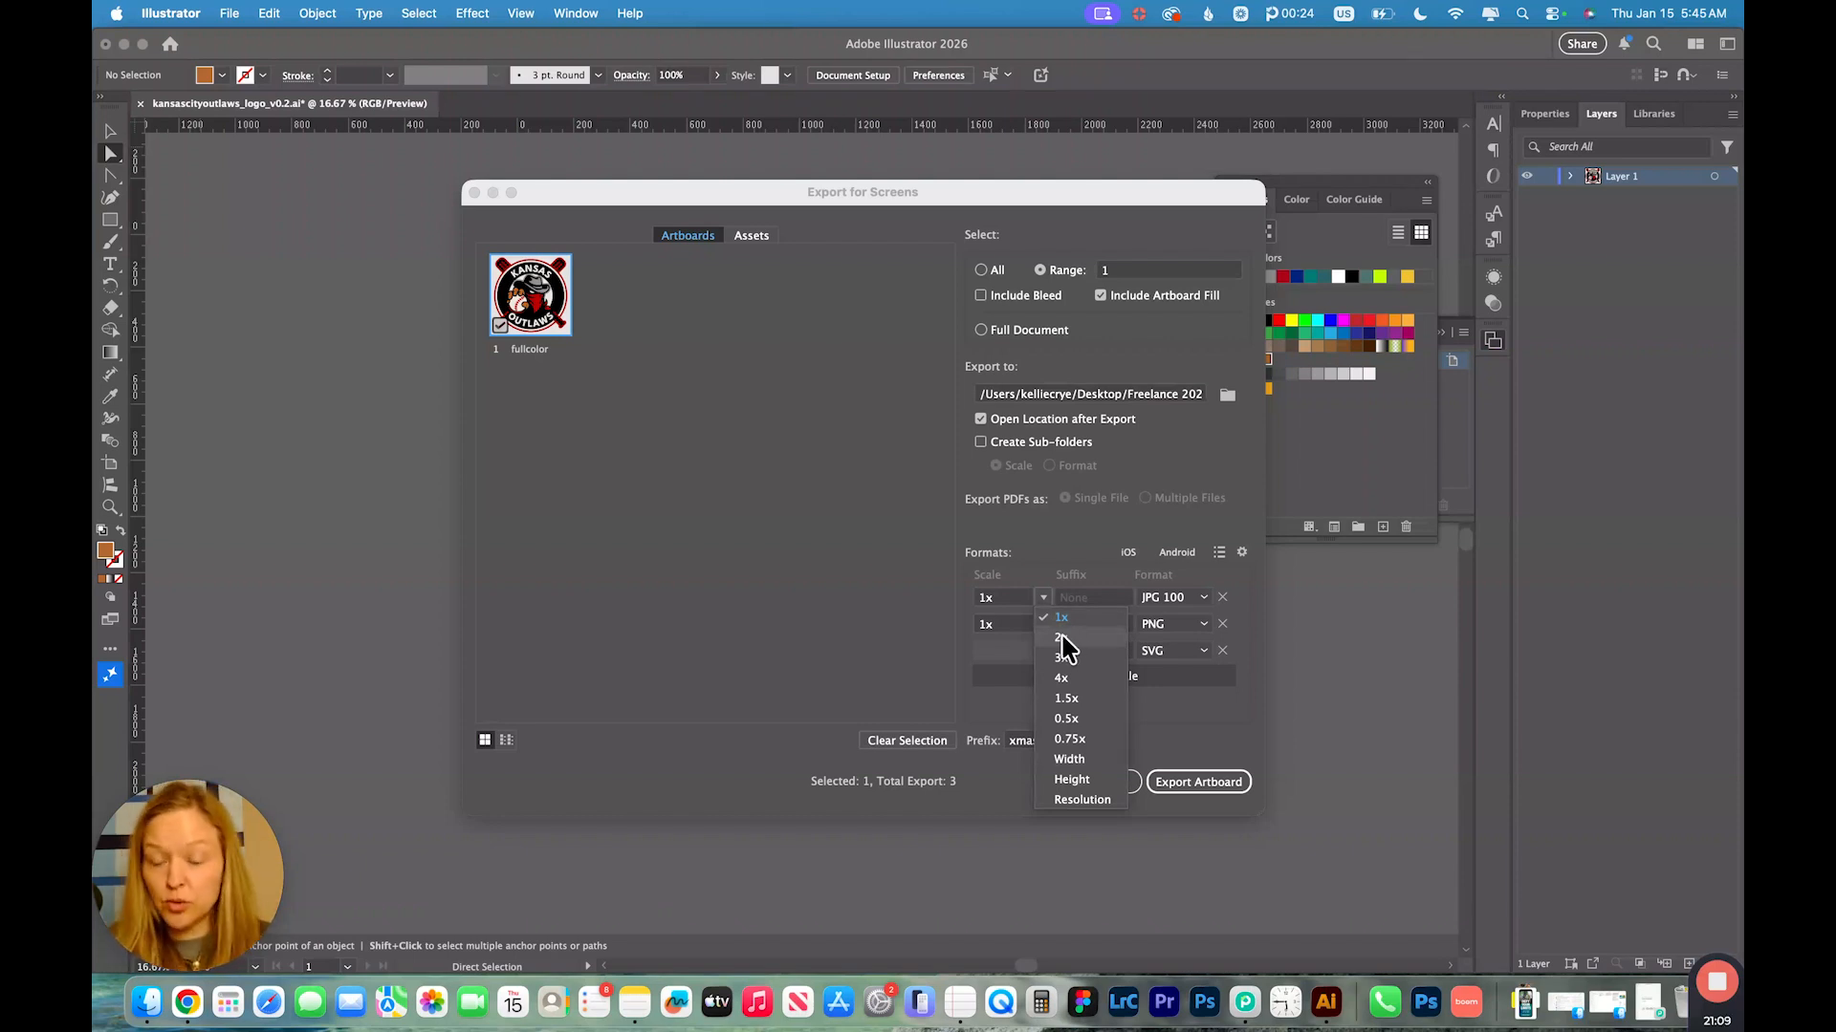
pyautogui.click(1056, 567)
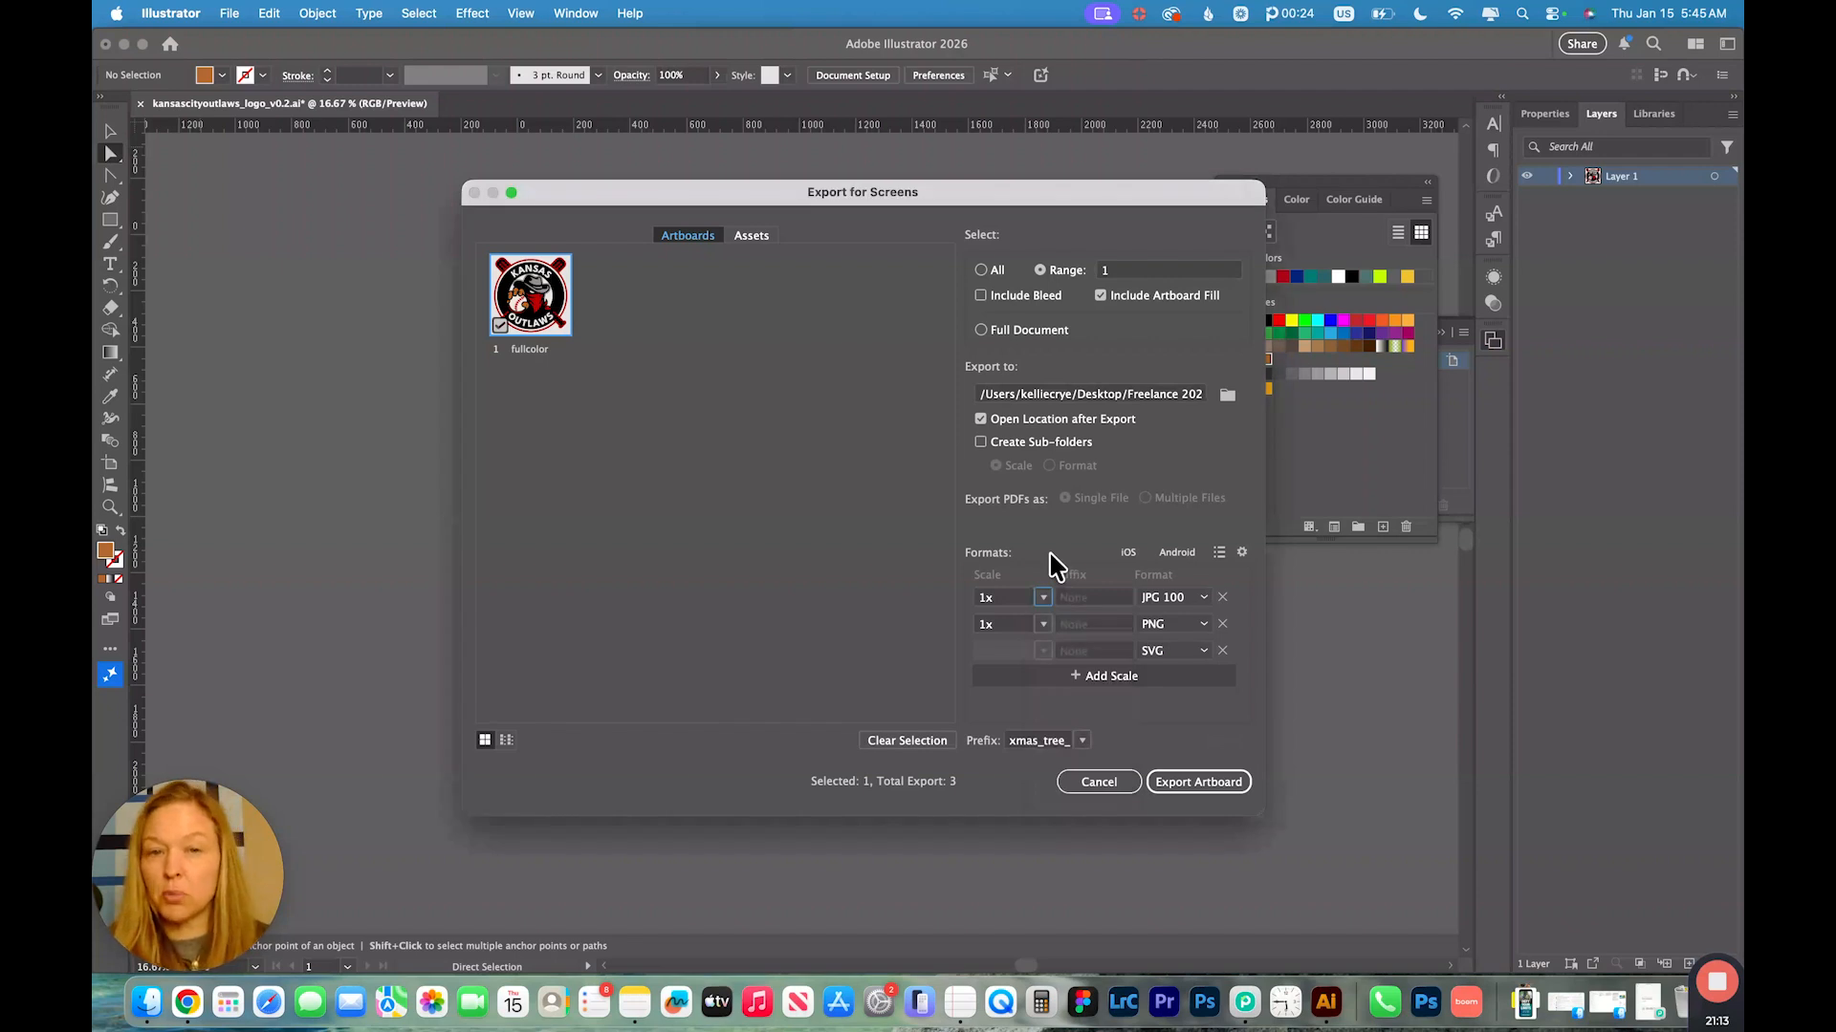
# - Set the file name prefix to kansascityoutlaws_ and export the fullcolor artboard
pyautogui.doubleClick(1022, 741)
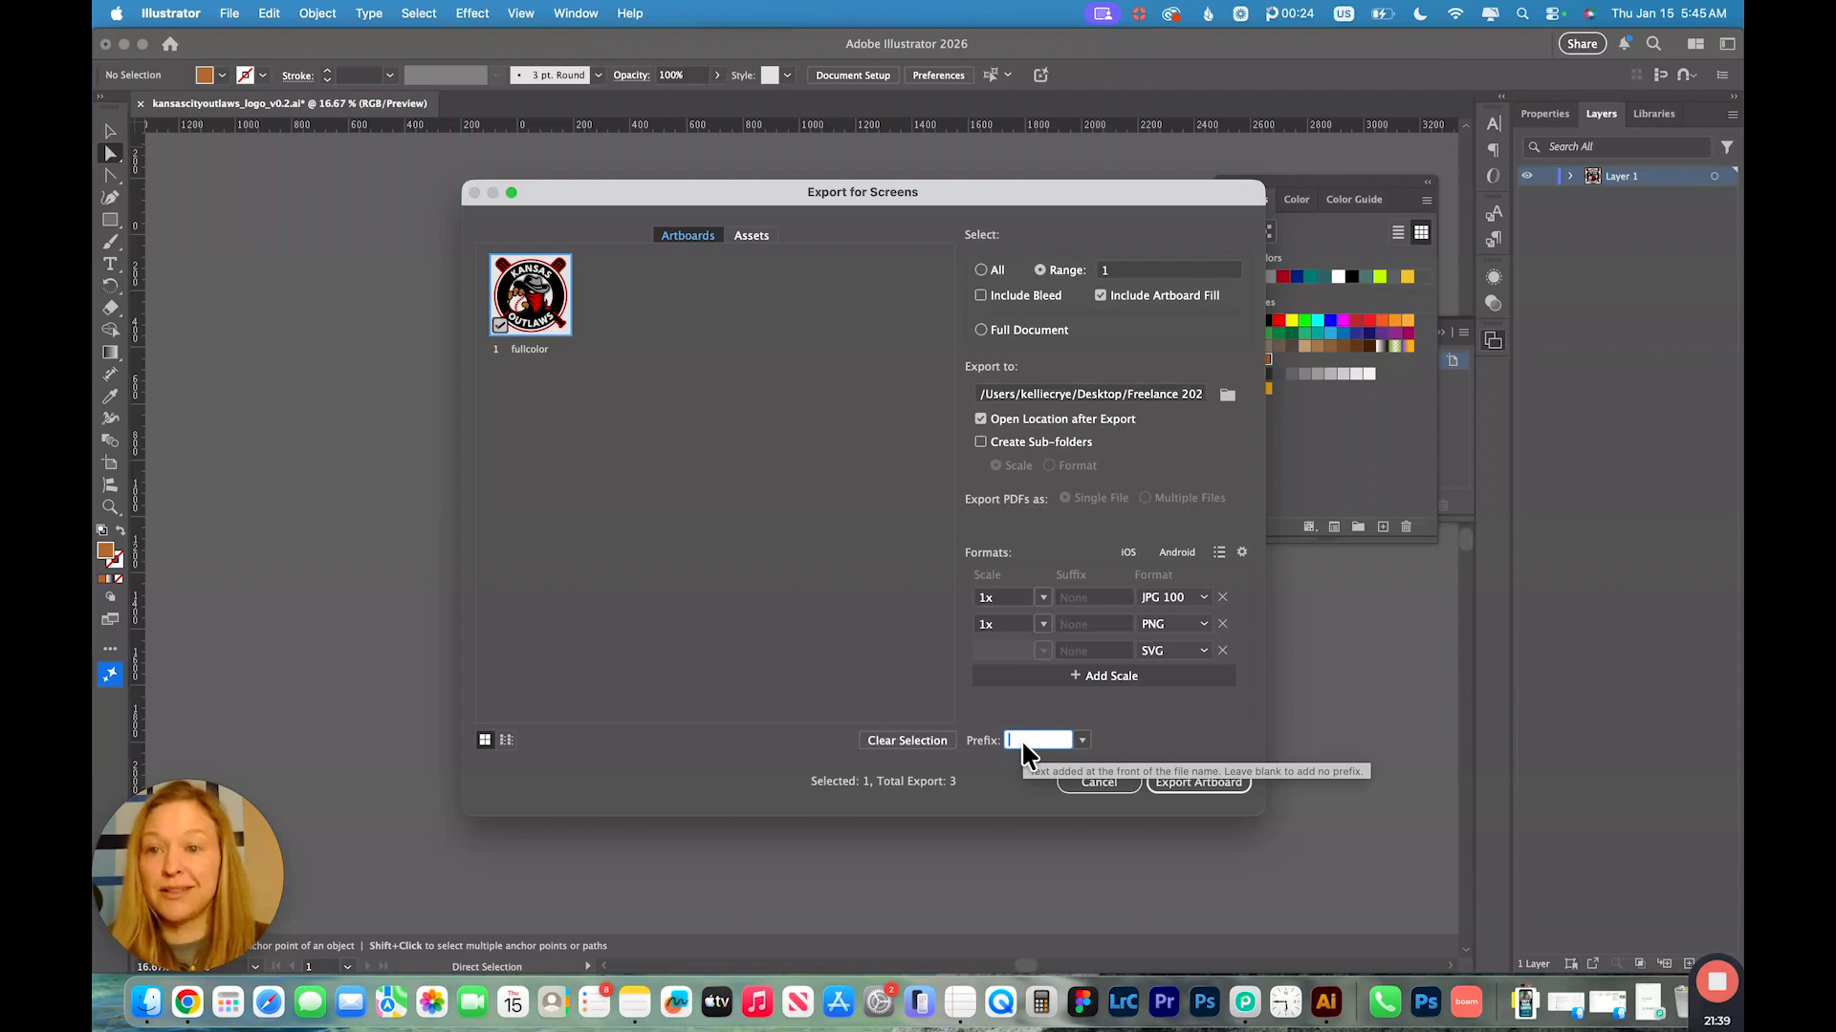
pyautogui.write('kancs')
pyautogui.press('BackSpace')
pyautogui.press('BackSpace')
pyautogui.write('sascityoutlaws_')
pyautogui.click(1193, 784)
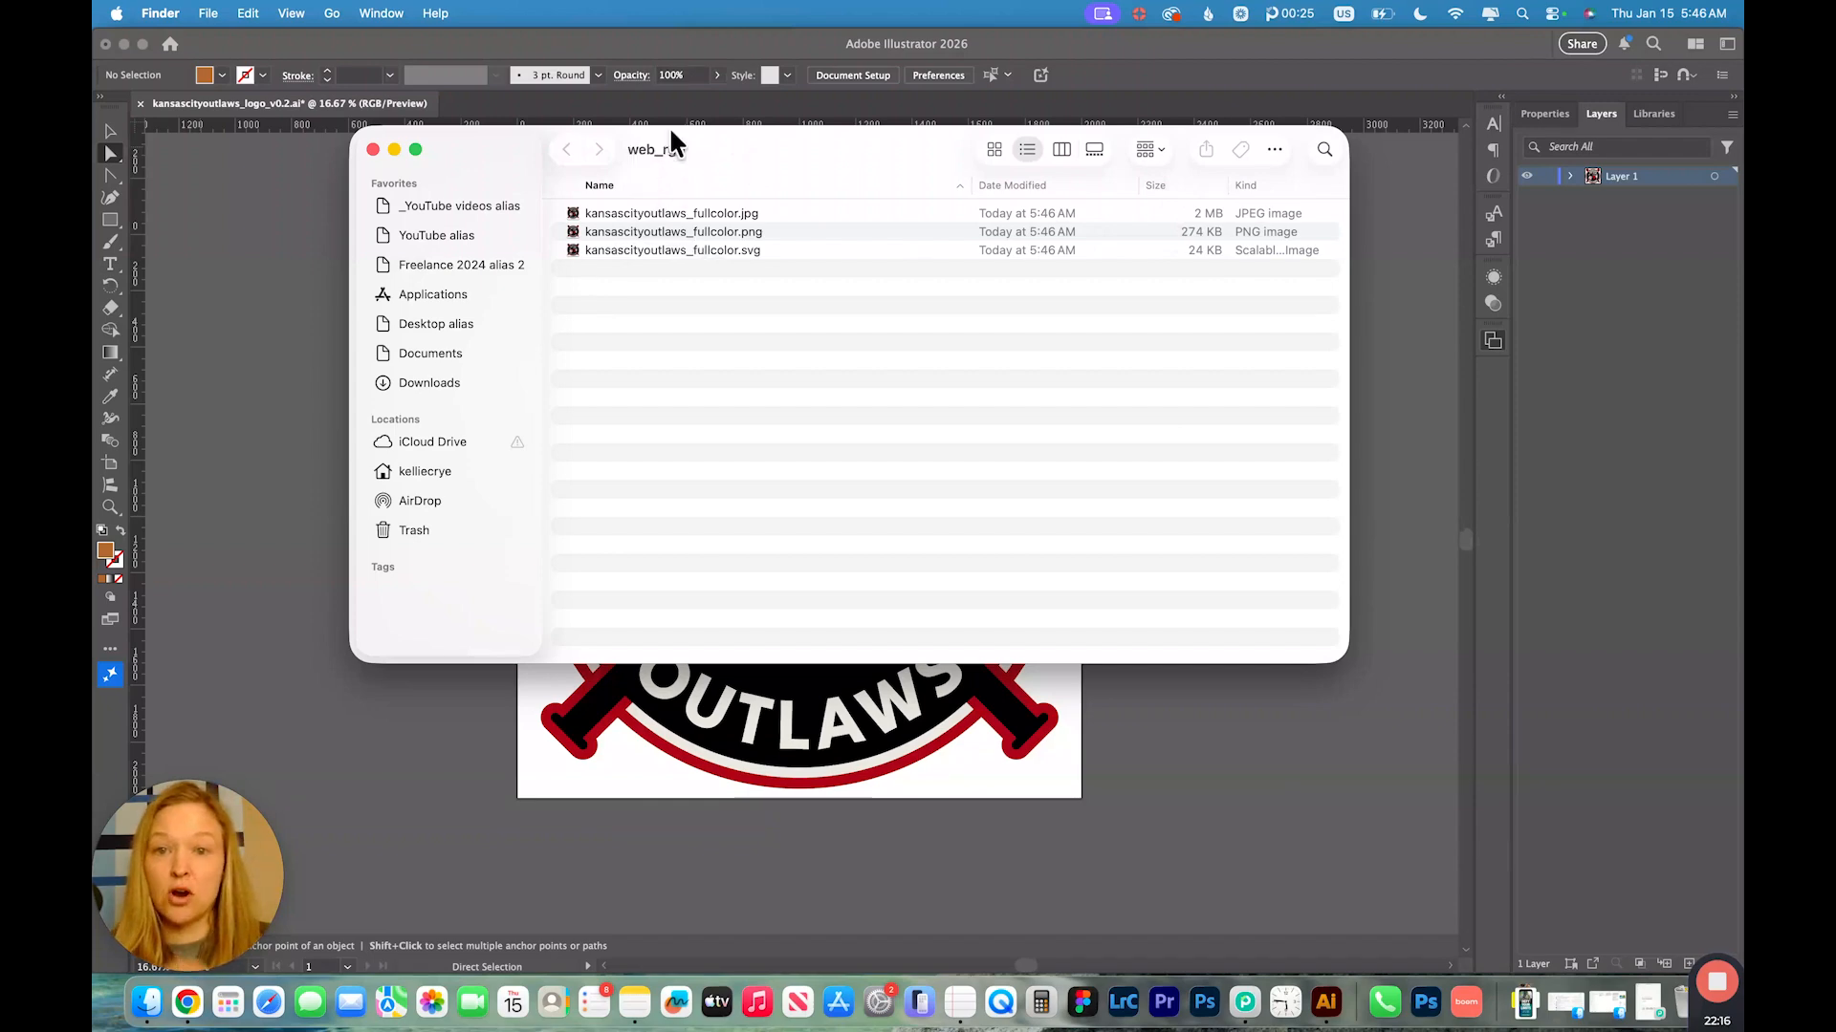
# - Preview the exported SVG and PNG files in the web_rgb folder, and select the JPG
pyautogui.click(818, 249)
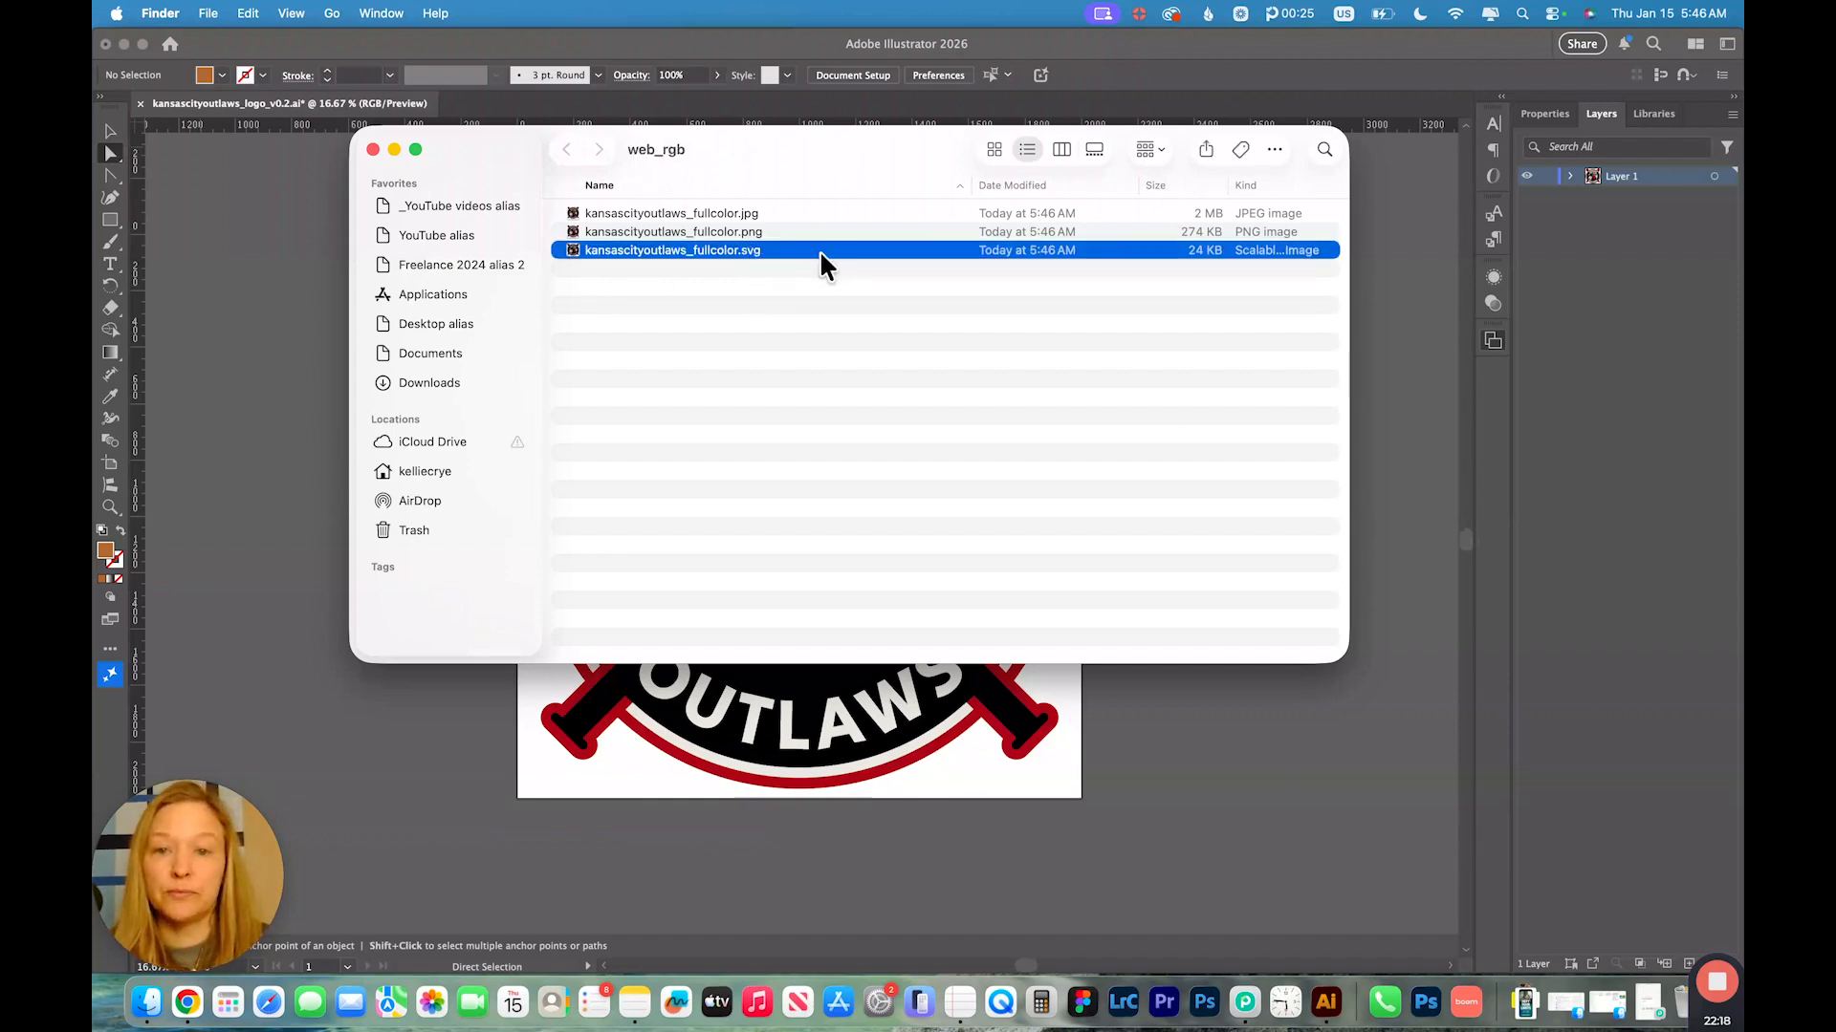
pyautogui.press('space')
pyautogui.press('space')
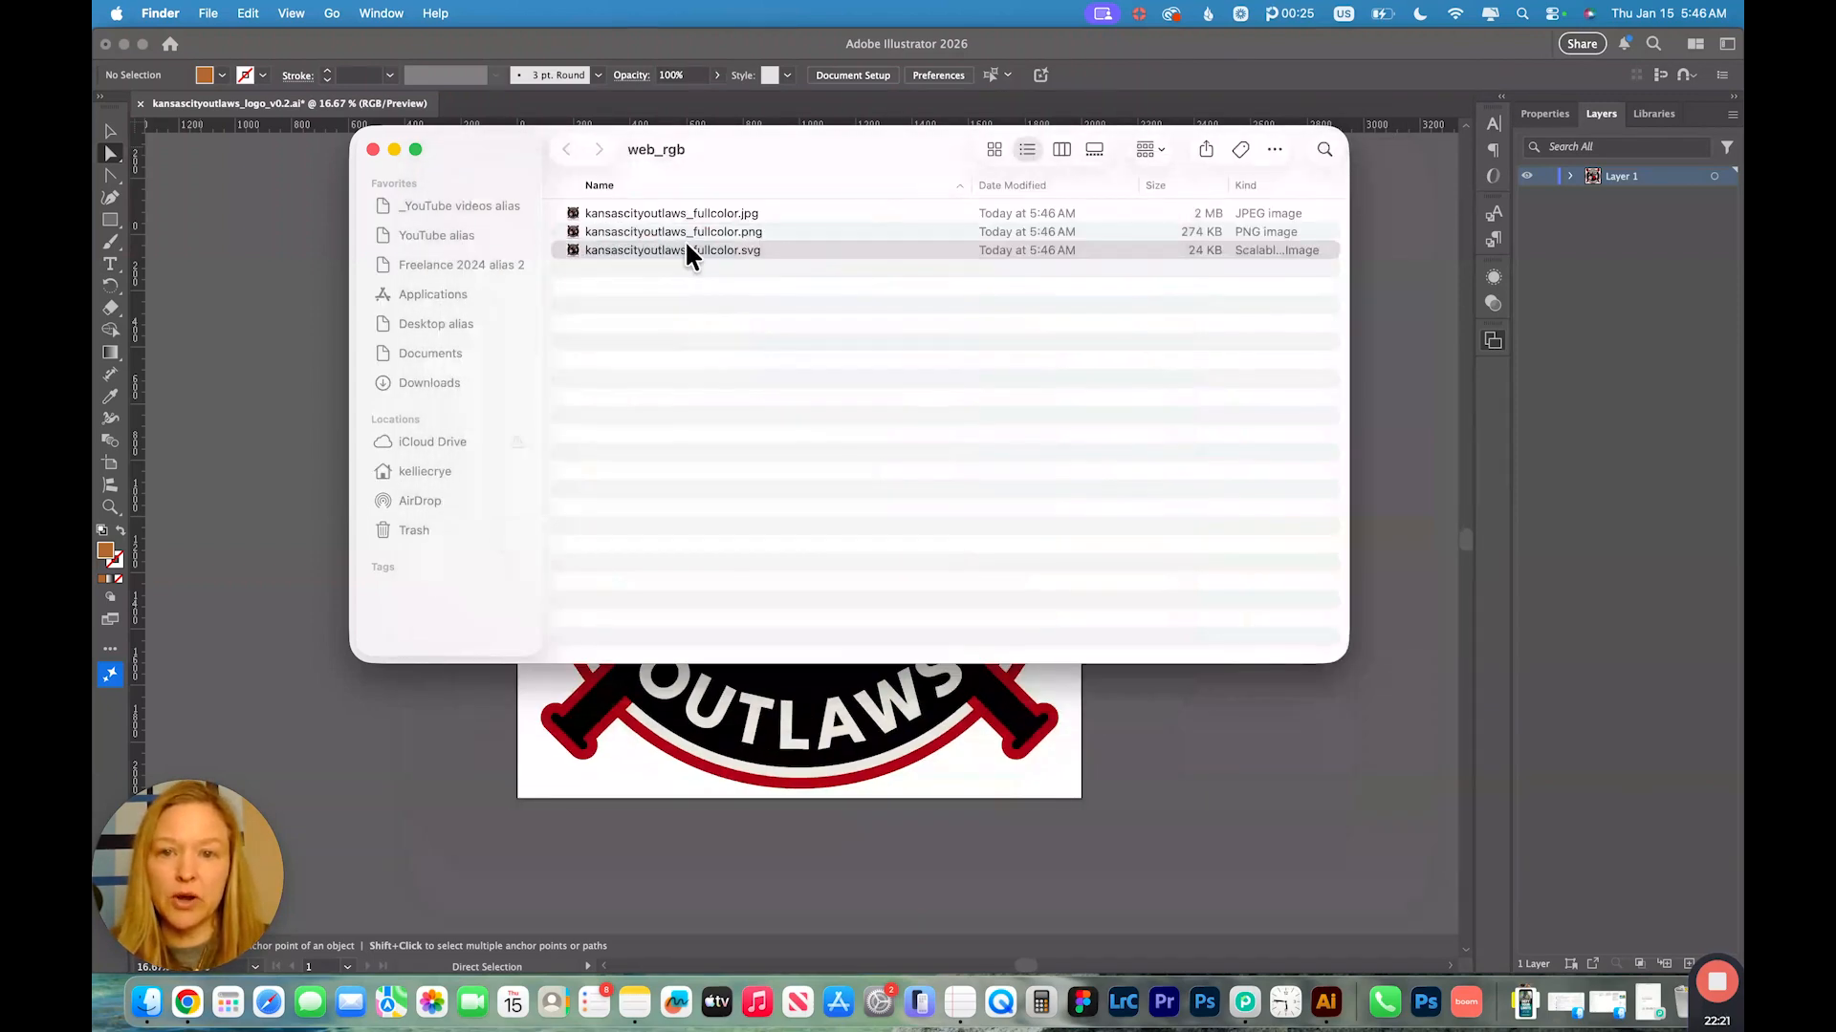
pyautogui.click(668, 231)
pyautogui.press('space')
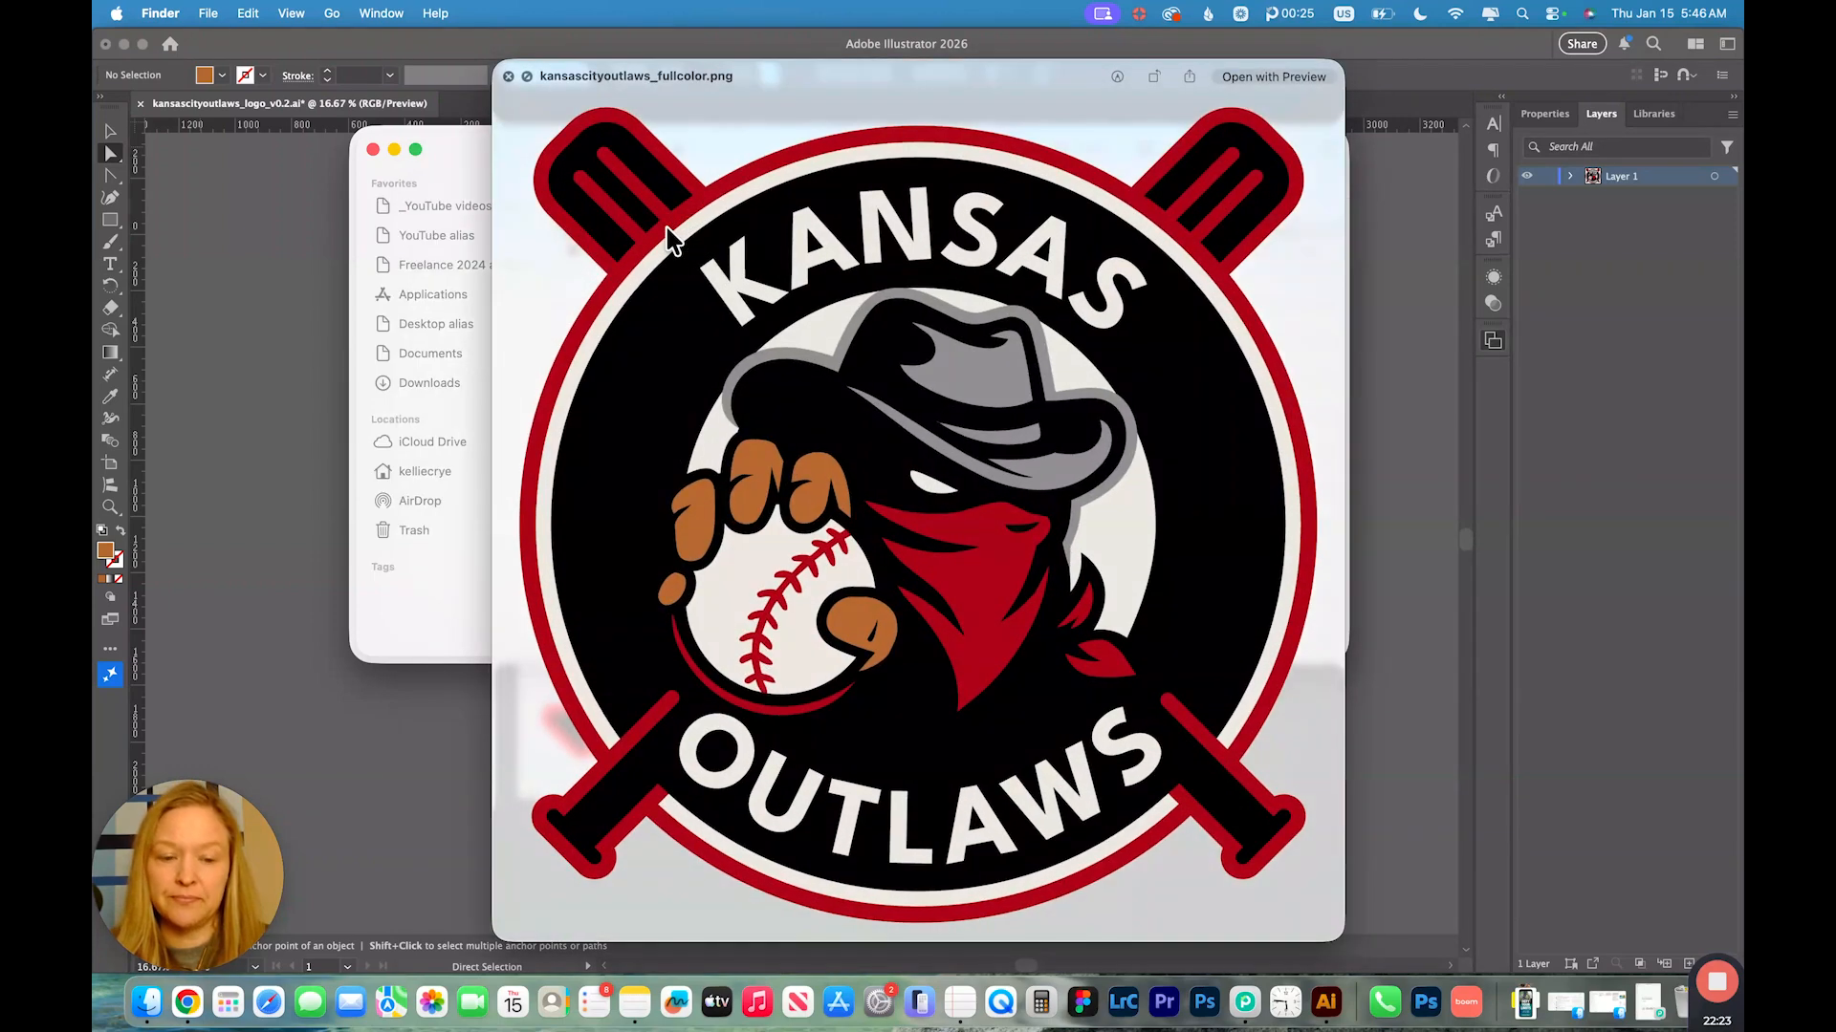
pyautogui.press('space')
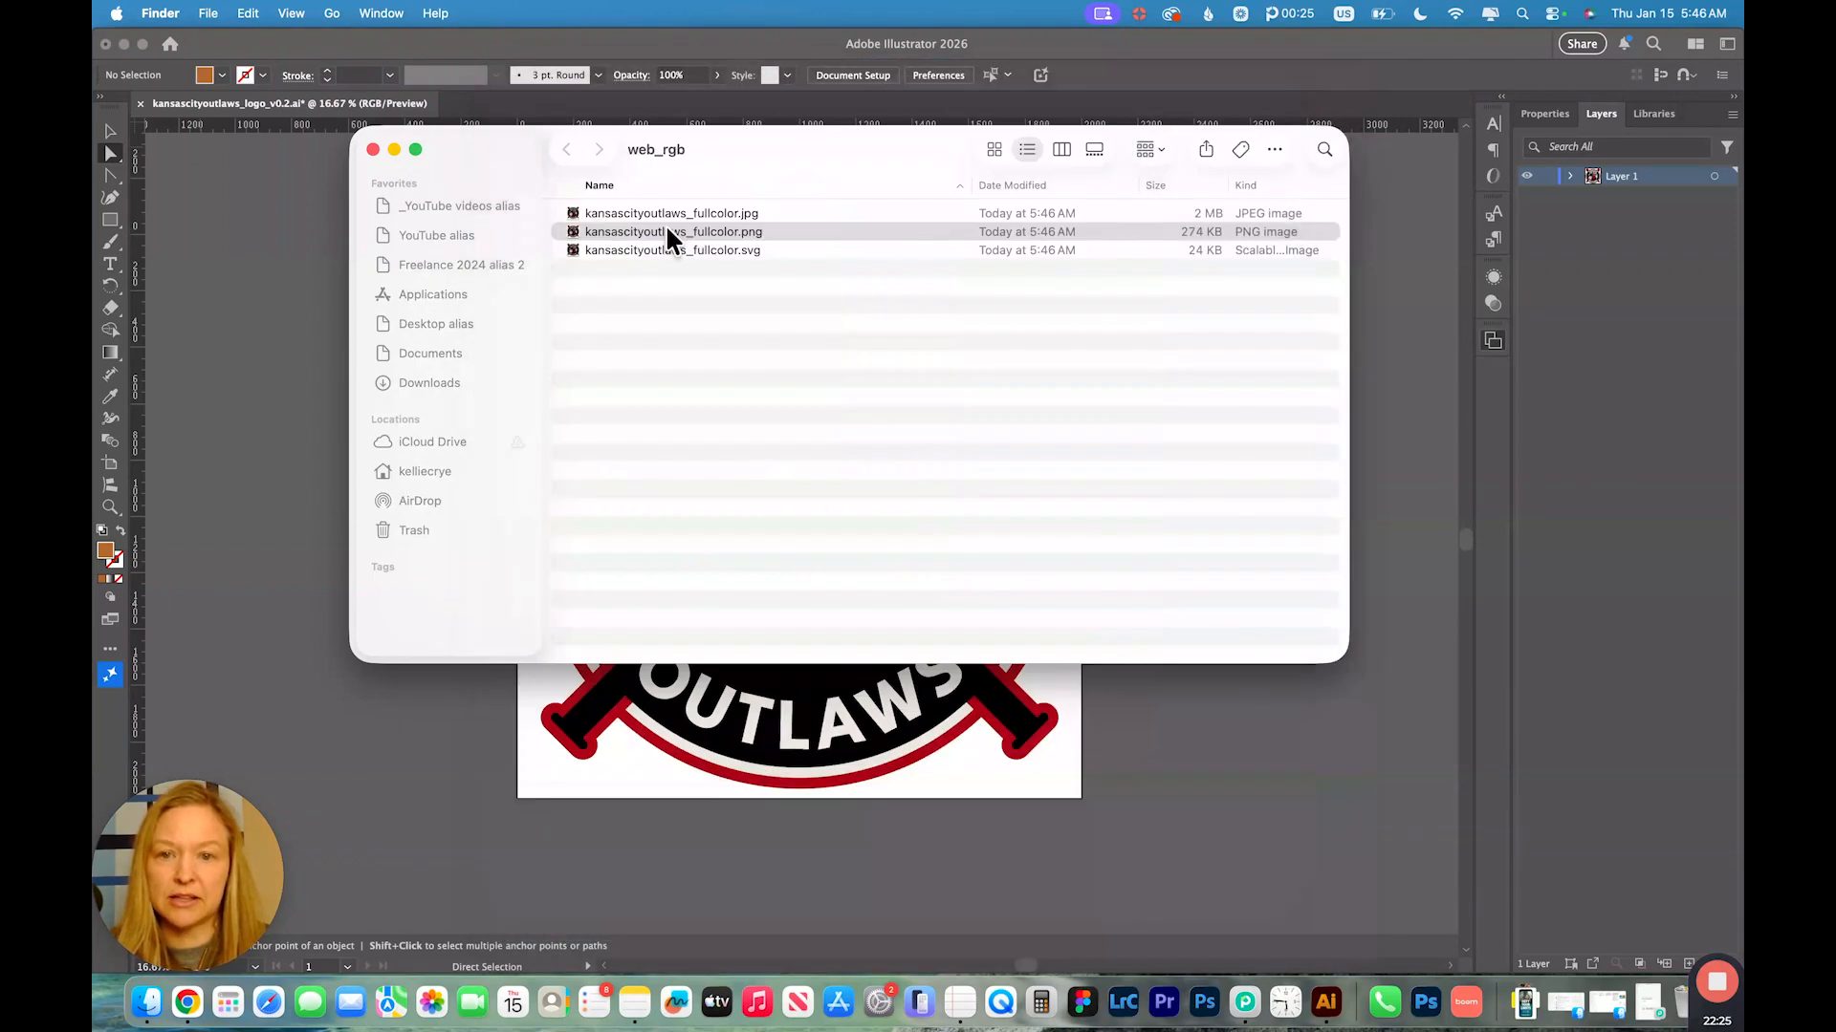
pyautogui.click(656, 212)
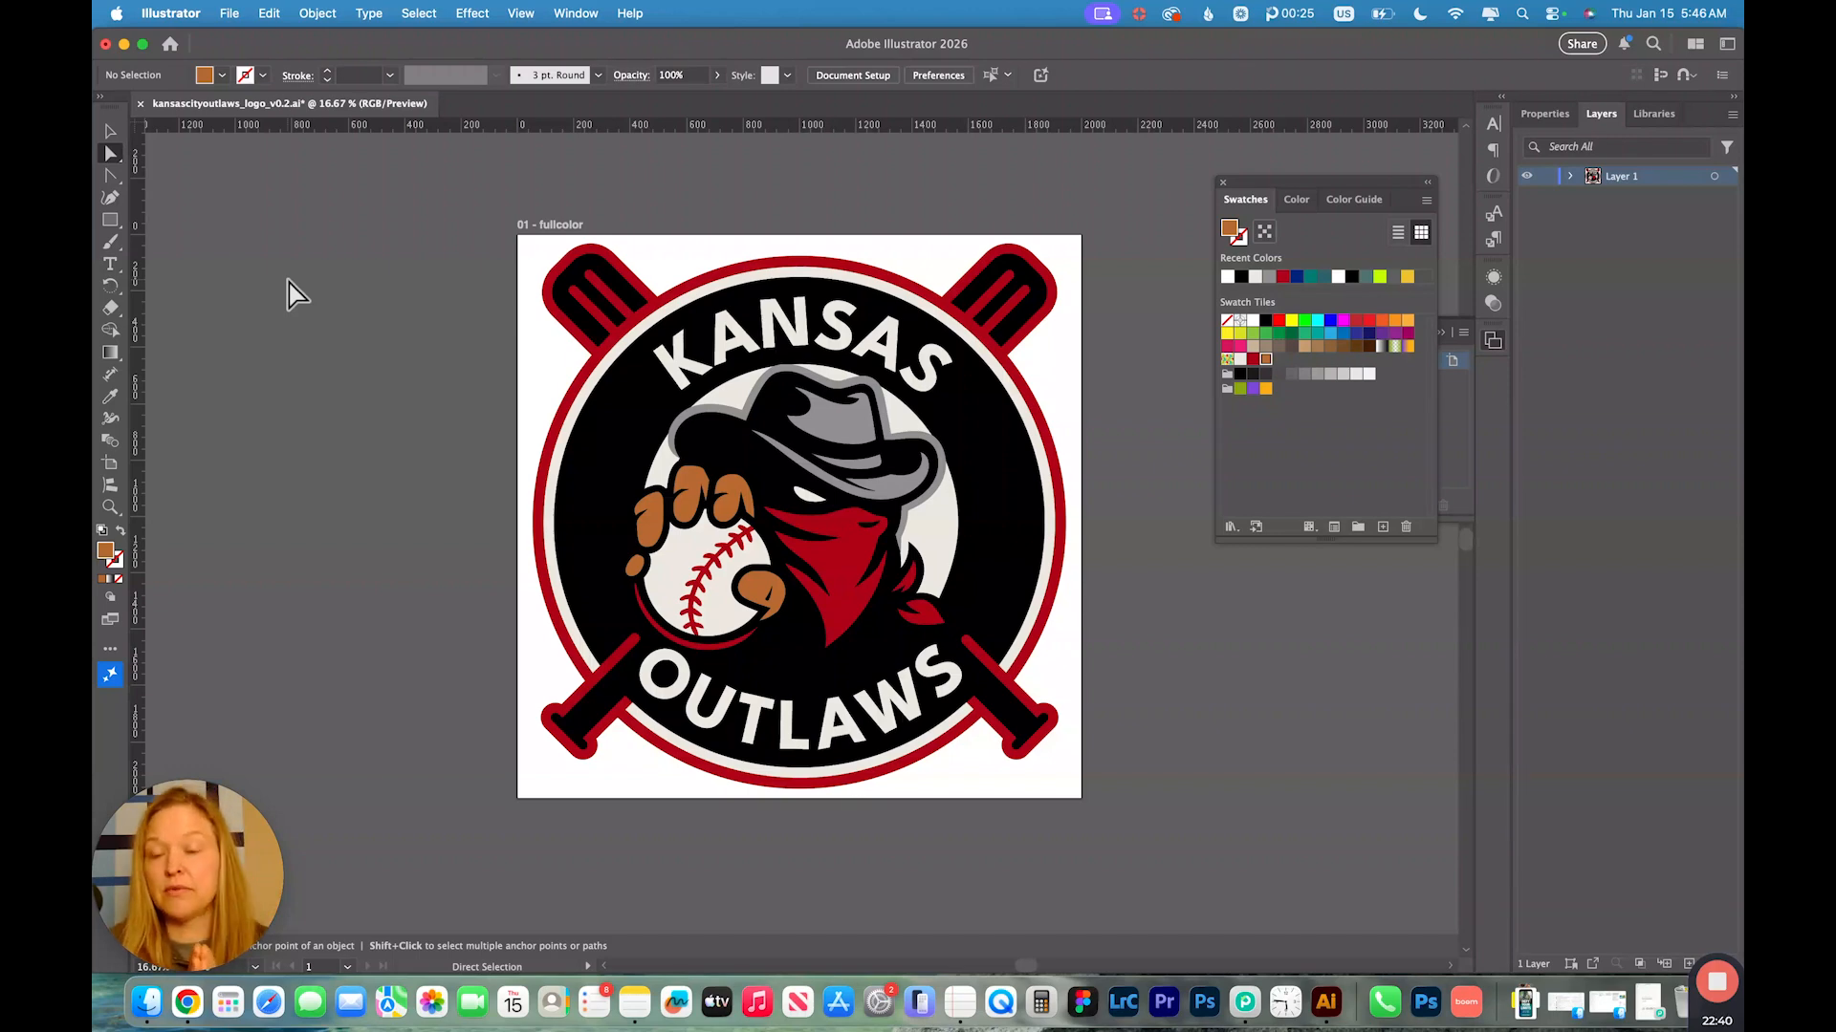
# - Save the logo document in Illustrator and switch its document color mode to CMYK Color
pyautogui.press('super+s')
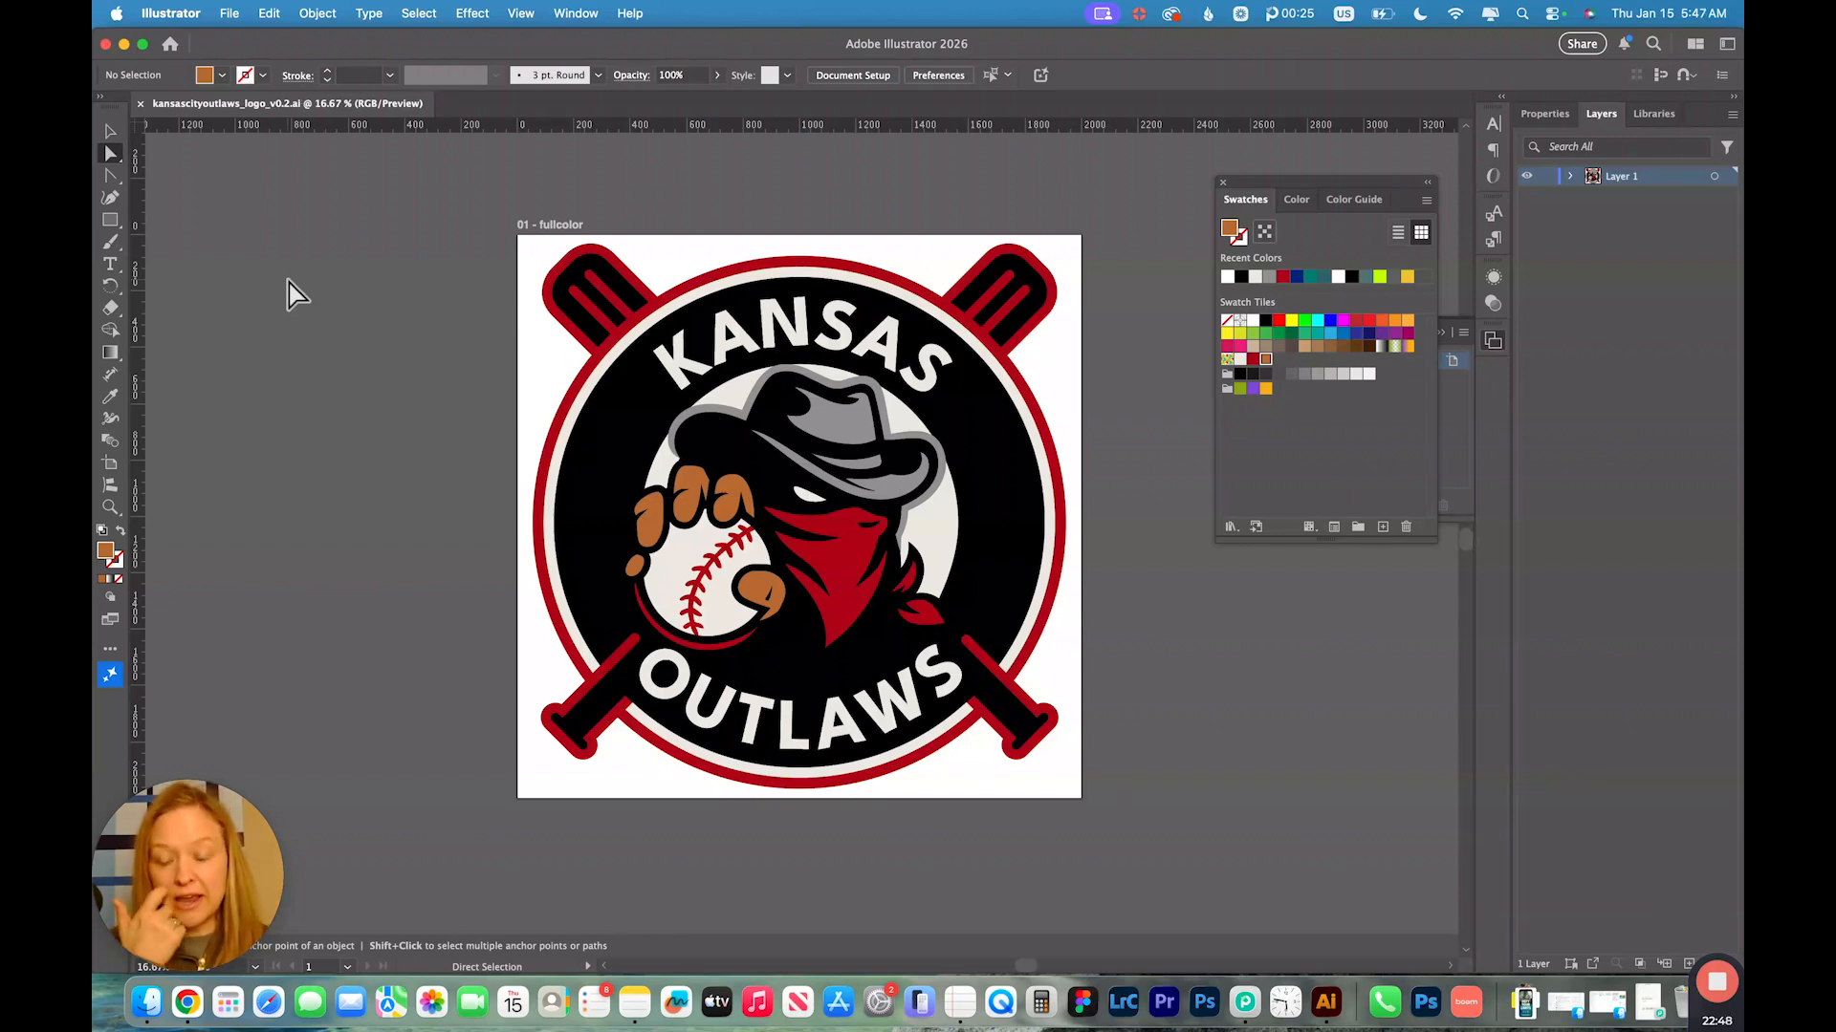
pyautogui.scroll(-1, 291, 282)
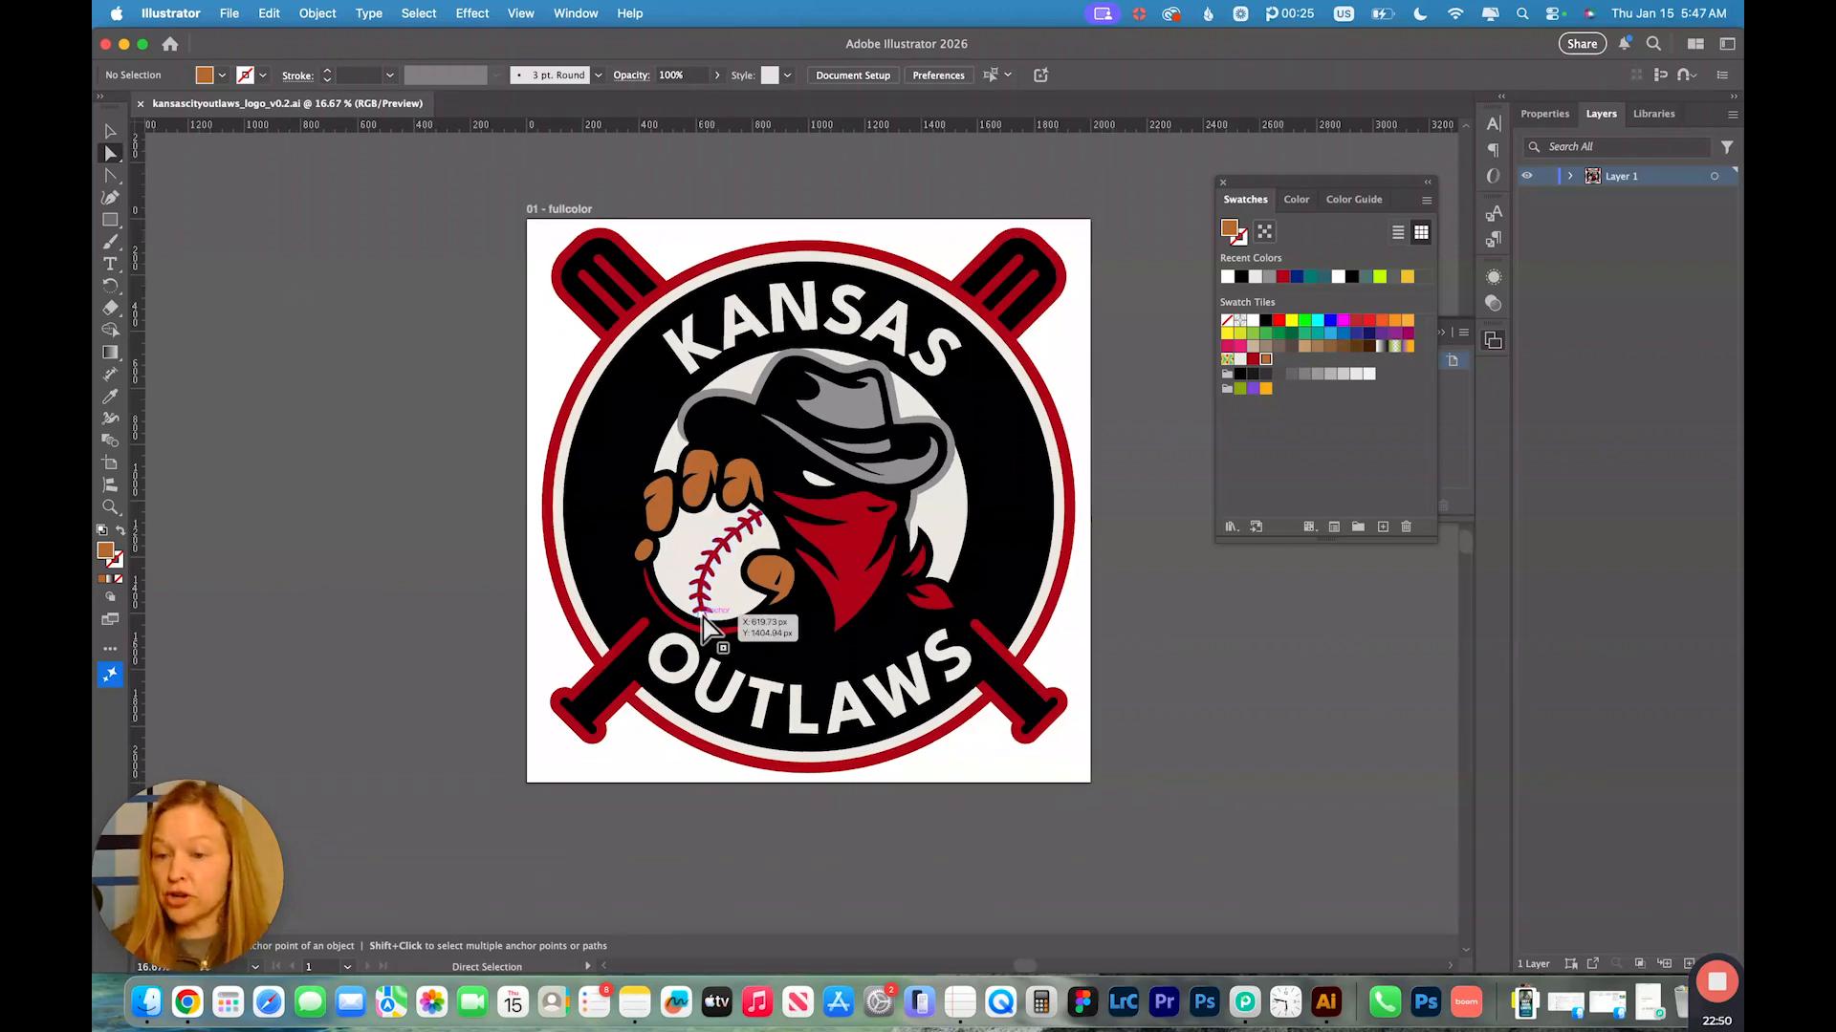
pyautogui.scroll(2, 705, 620)
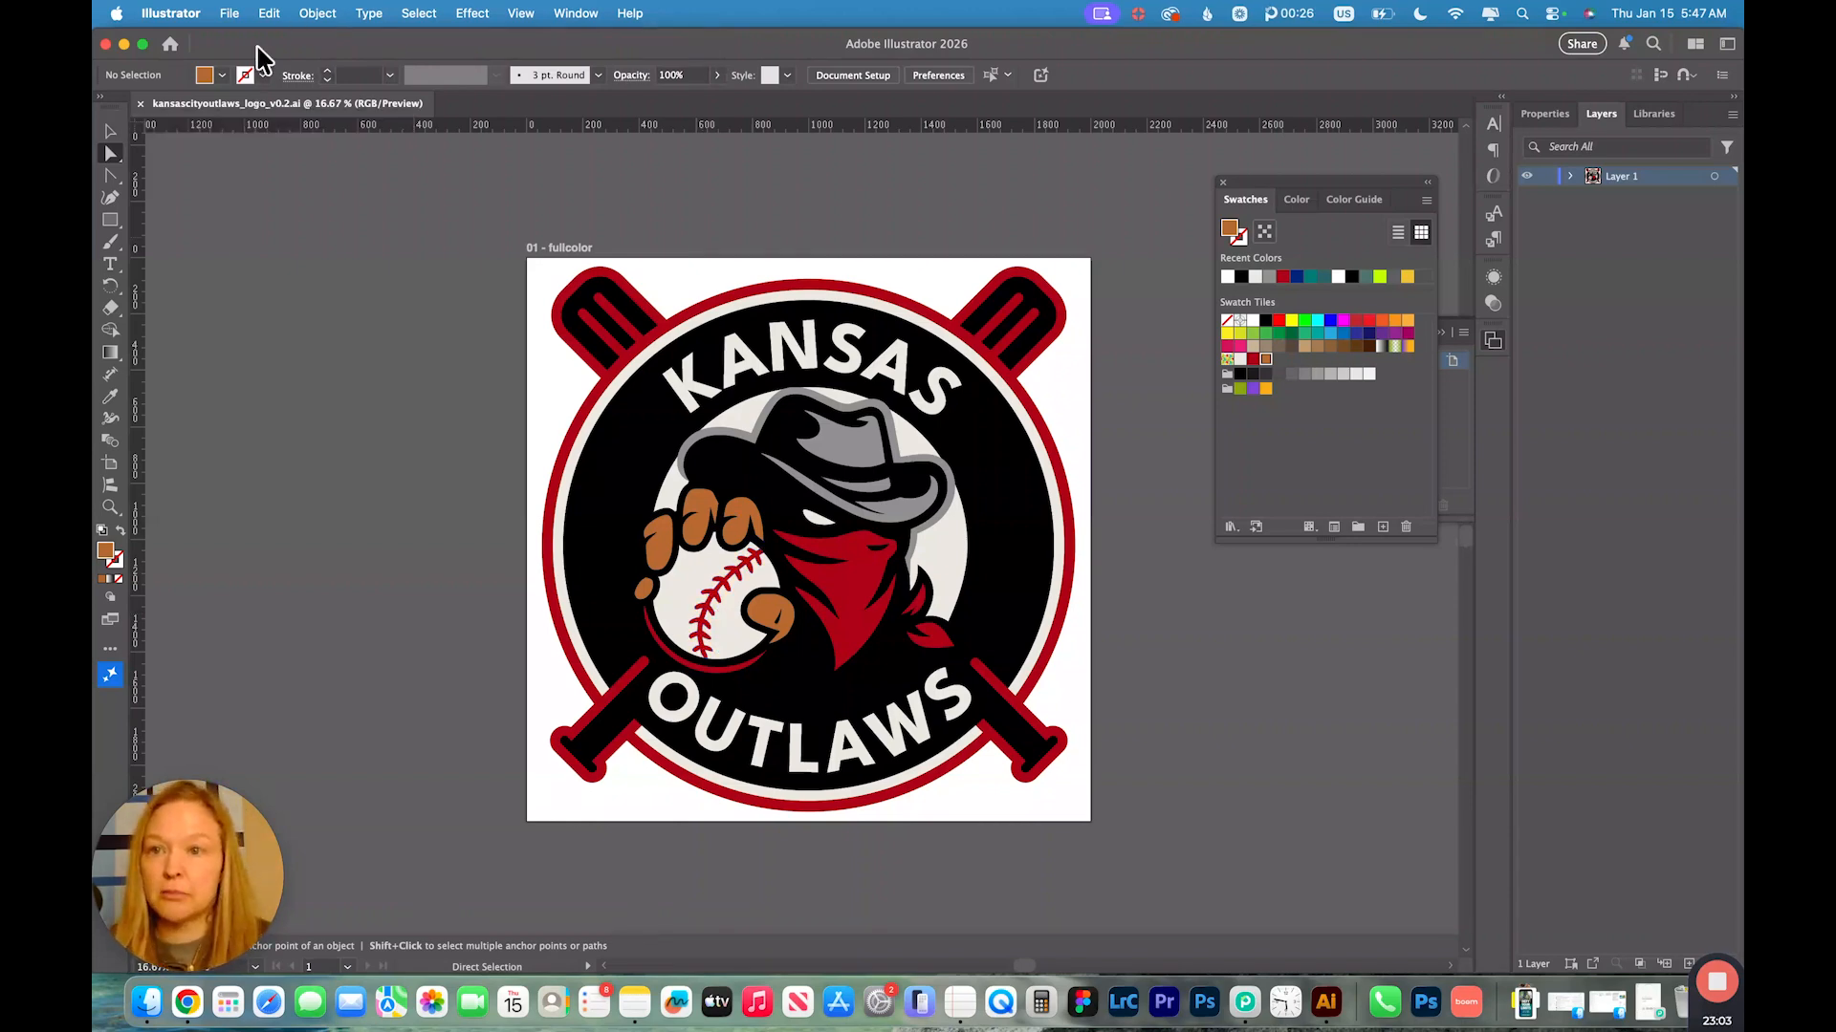
pyautogui.click(230, 13)
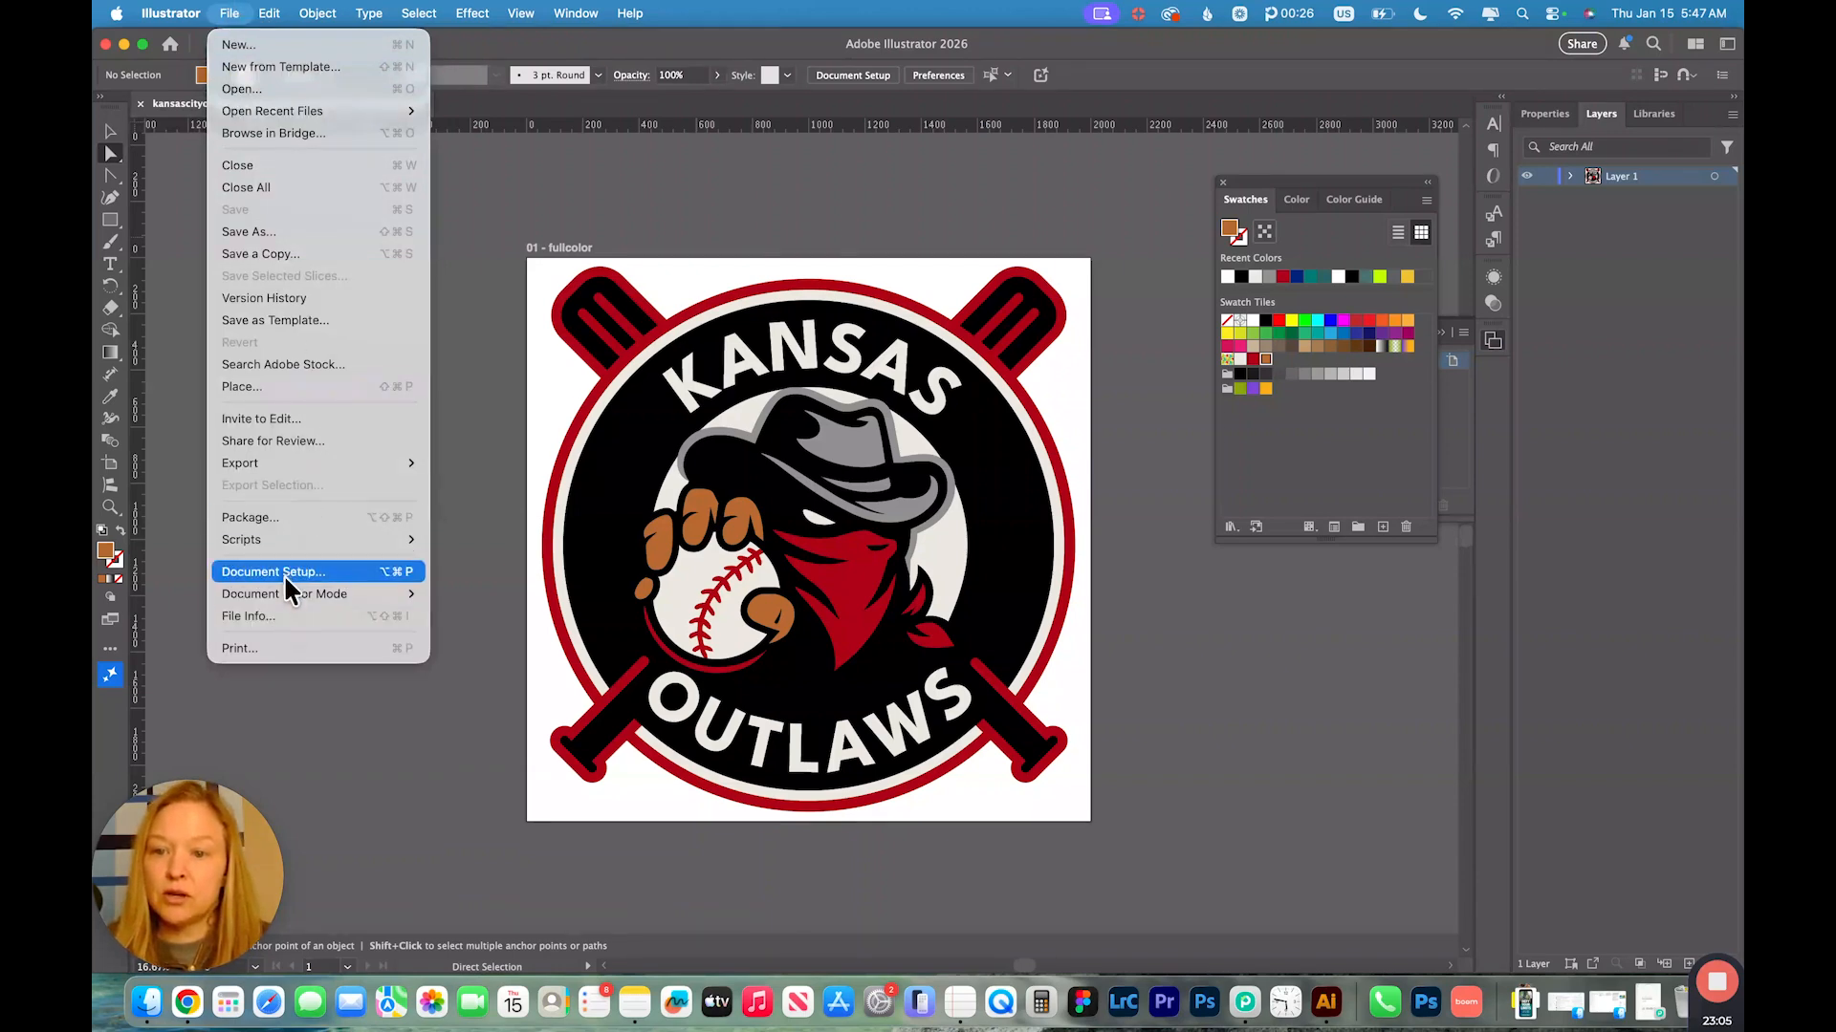
pyautogui.moveTo(295, 593)
pyautogui.click(487, 594)
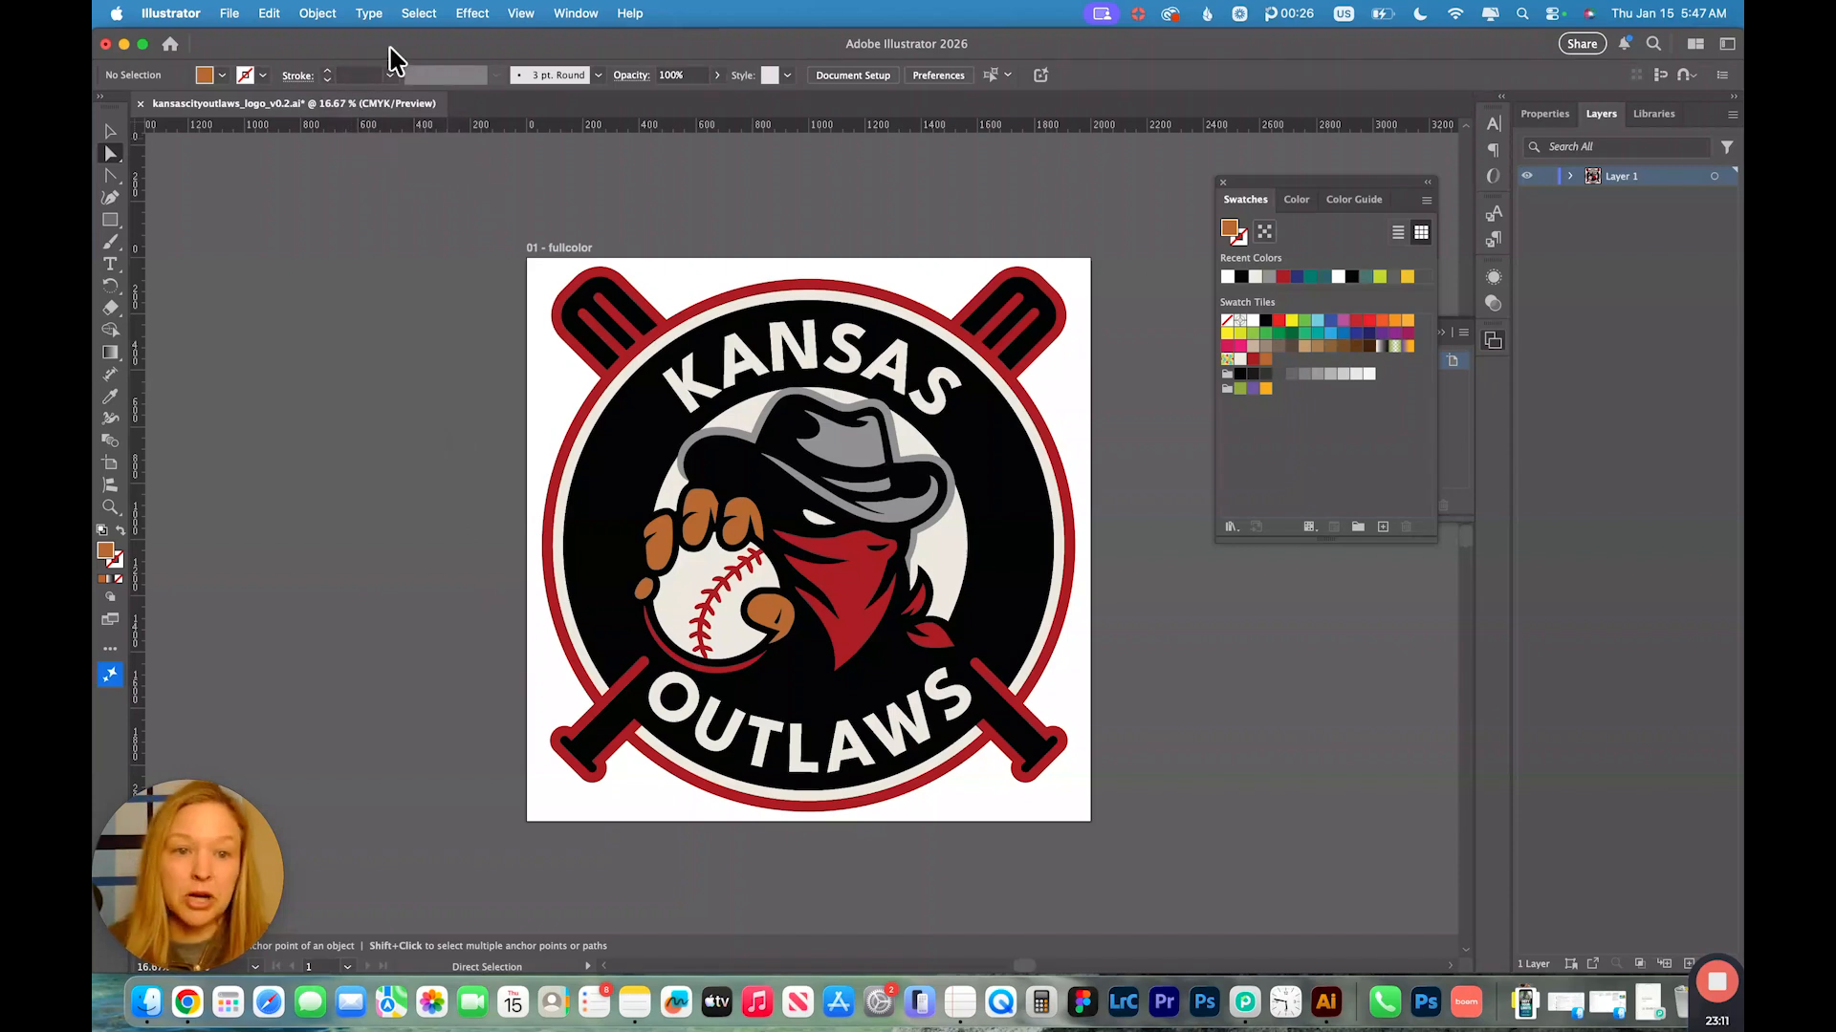
# - Select the logo's large black circle and inspect the CMYK values in the Black swatch's options
pyautogui.click(1029, 565)
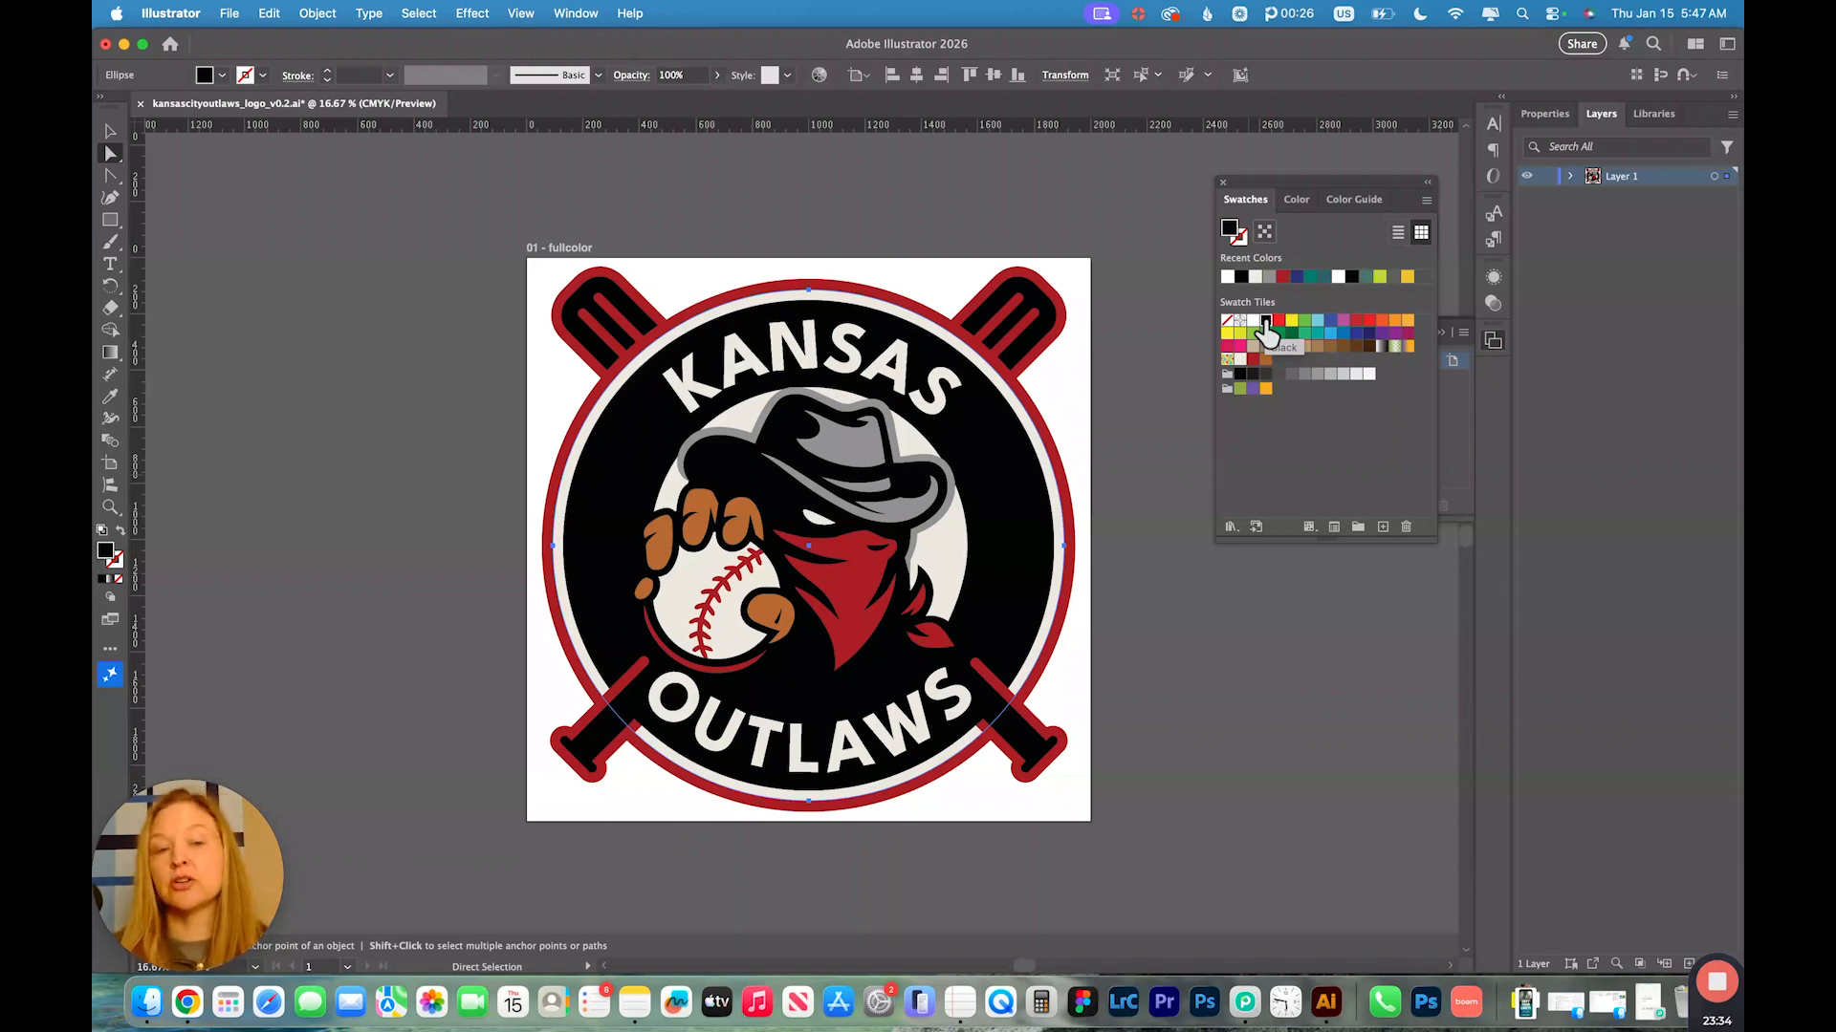
pyautogui.doubleClick(1264, 322)
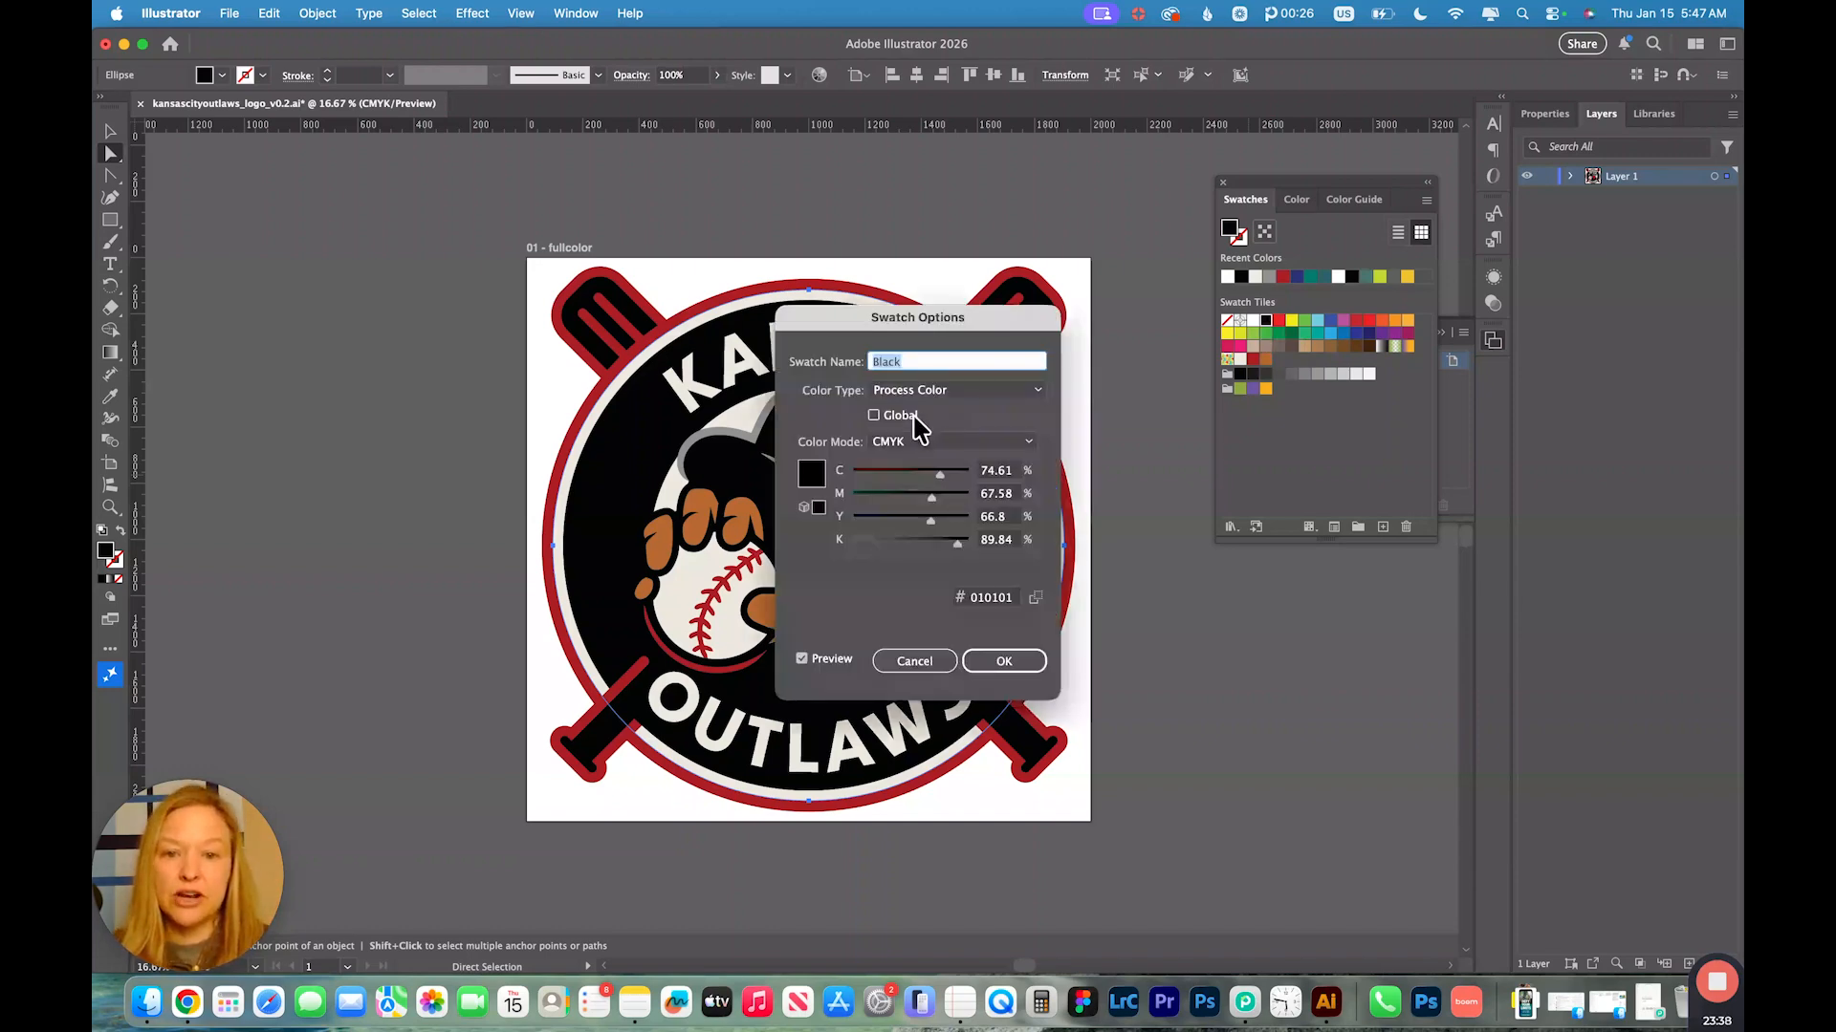
pyautogui.click(1006, 662)
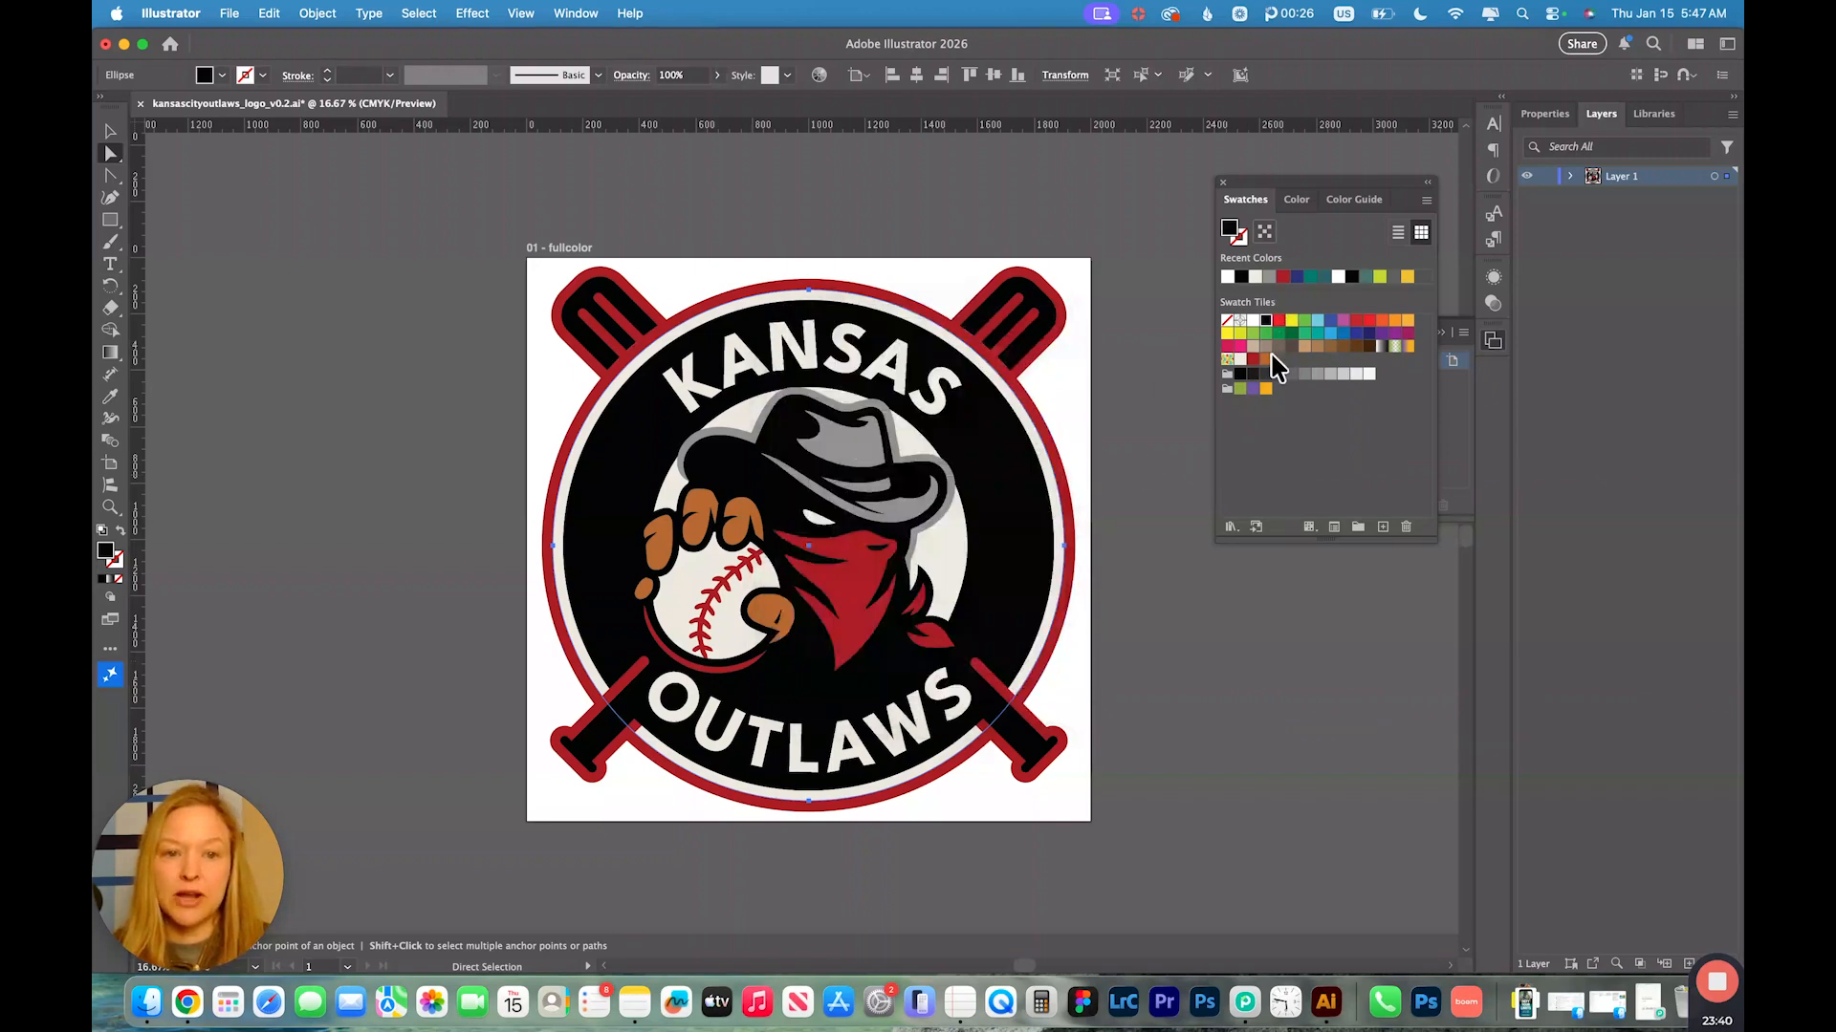
pyautogui.click(465, 308)
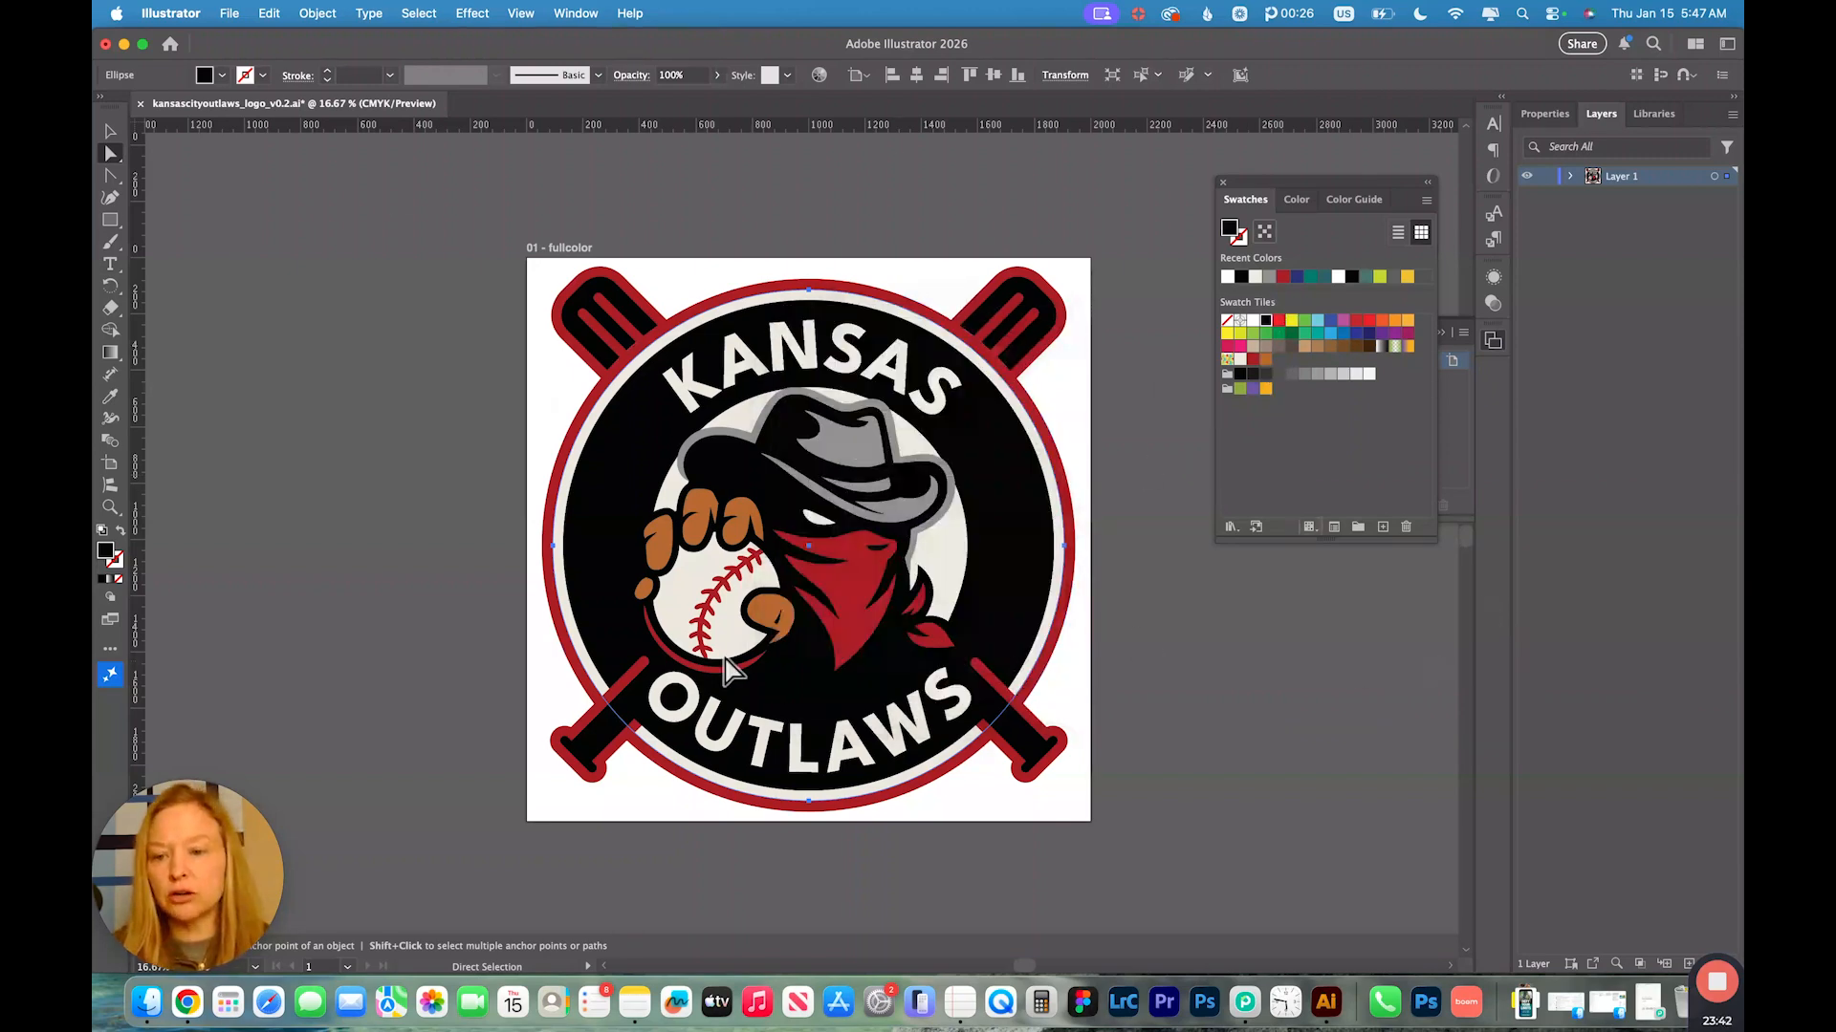
# - Inspect the CMYK values of the logo's brown and red swatches in their swatch options
pyautogui.doubleClick(1266, 358)
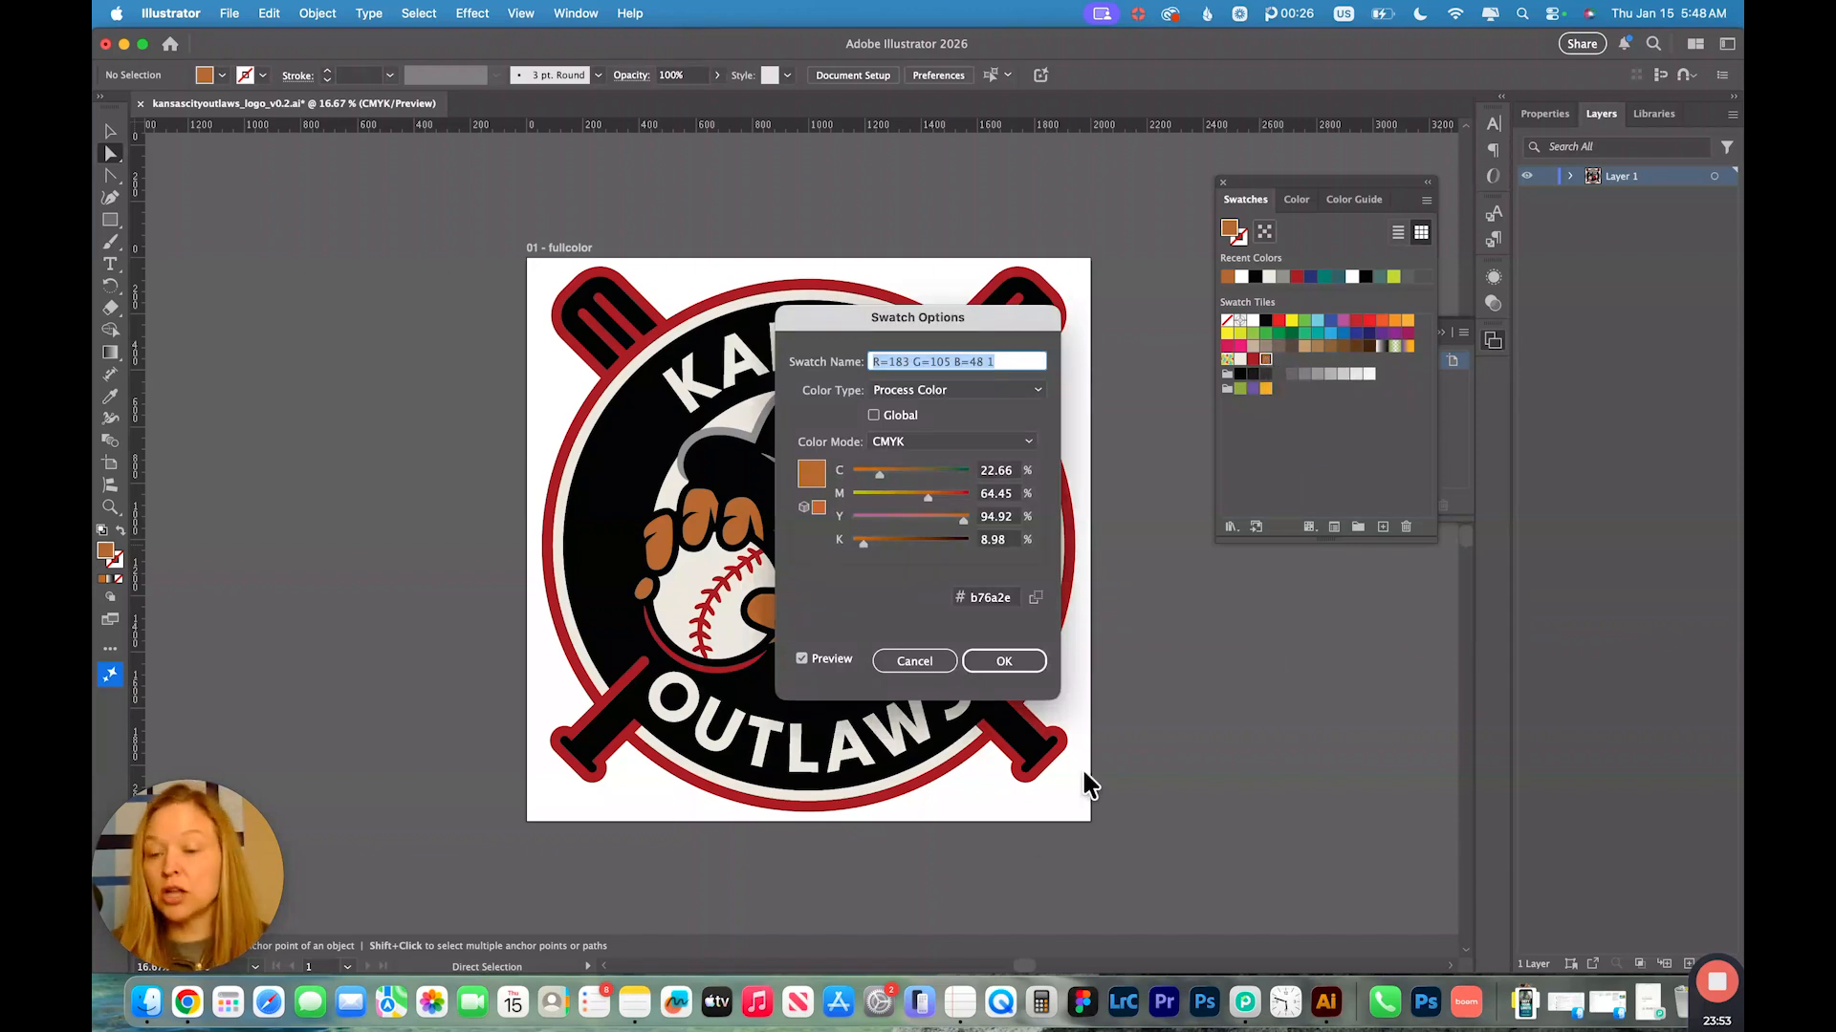
pyautogui.click(1004, 660)
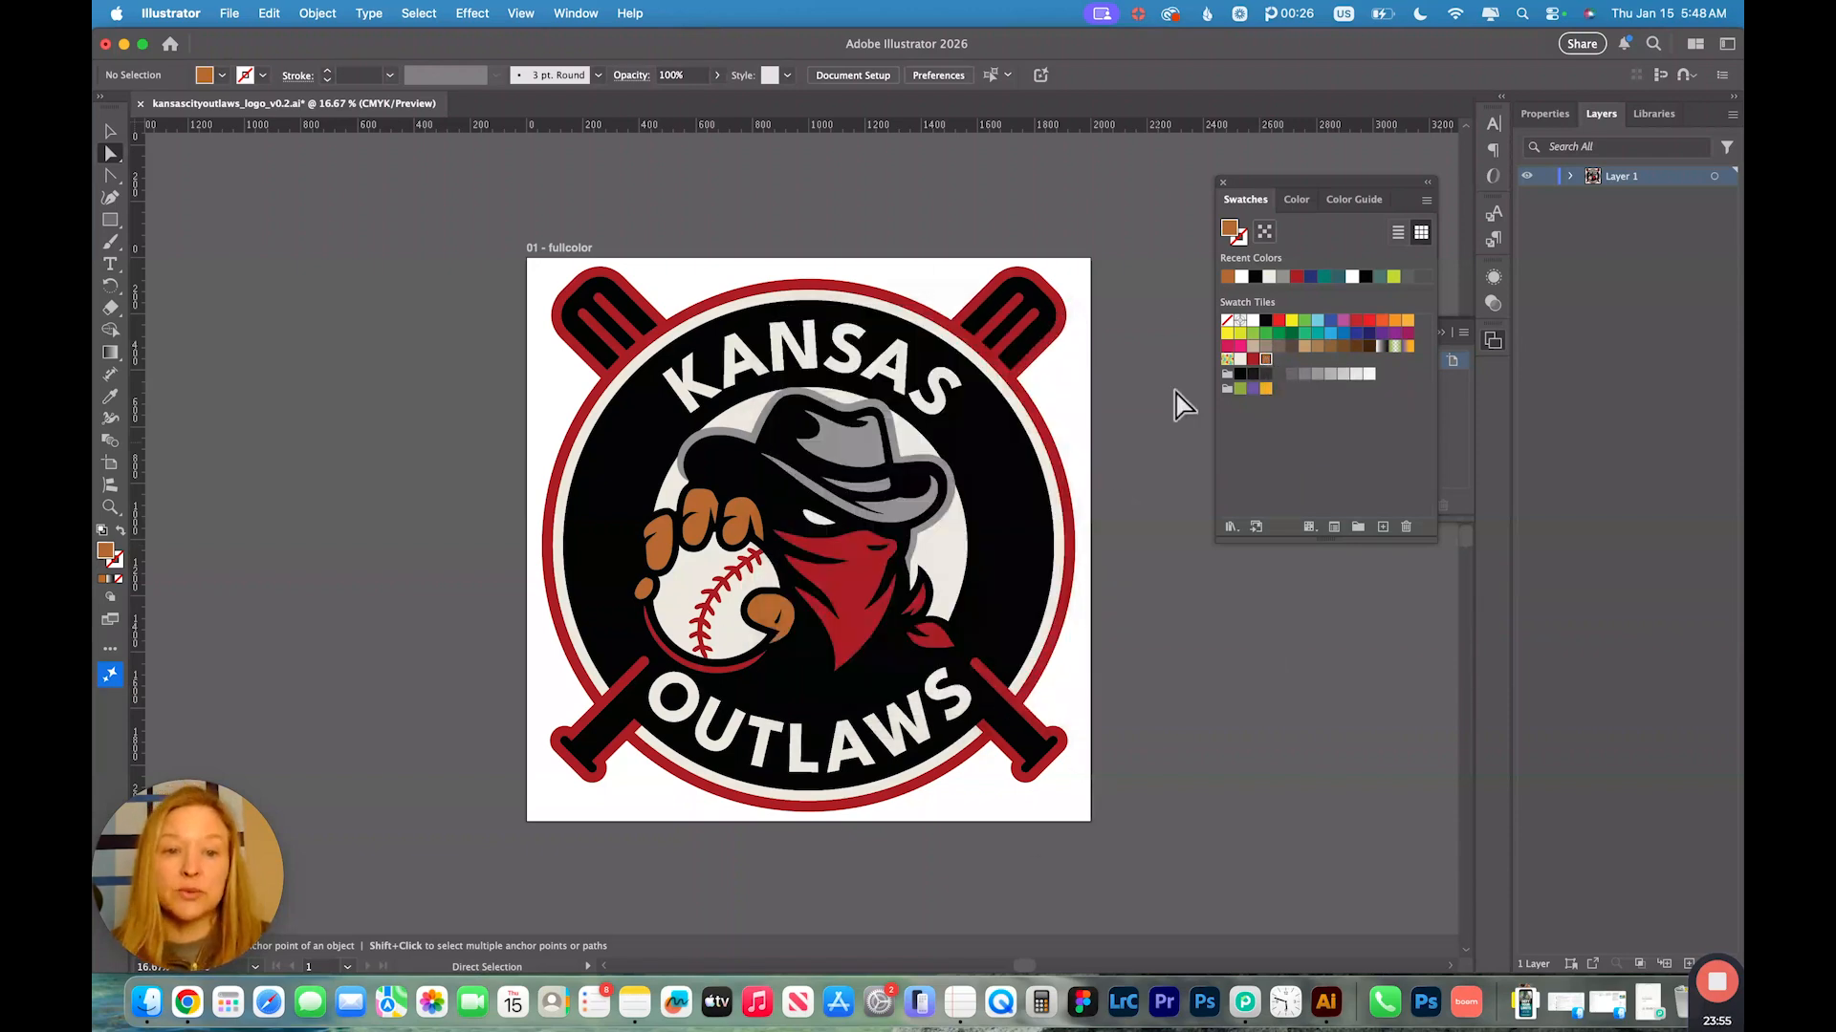
pyautogui.doubleClick(1253, 359)
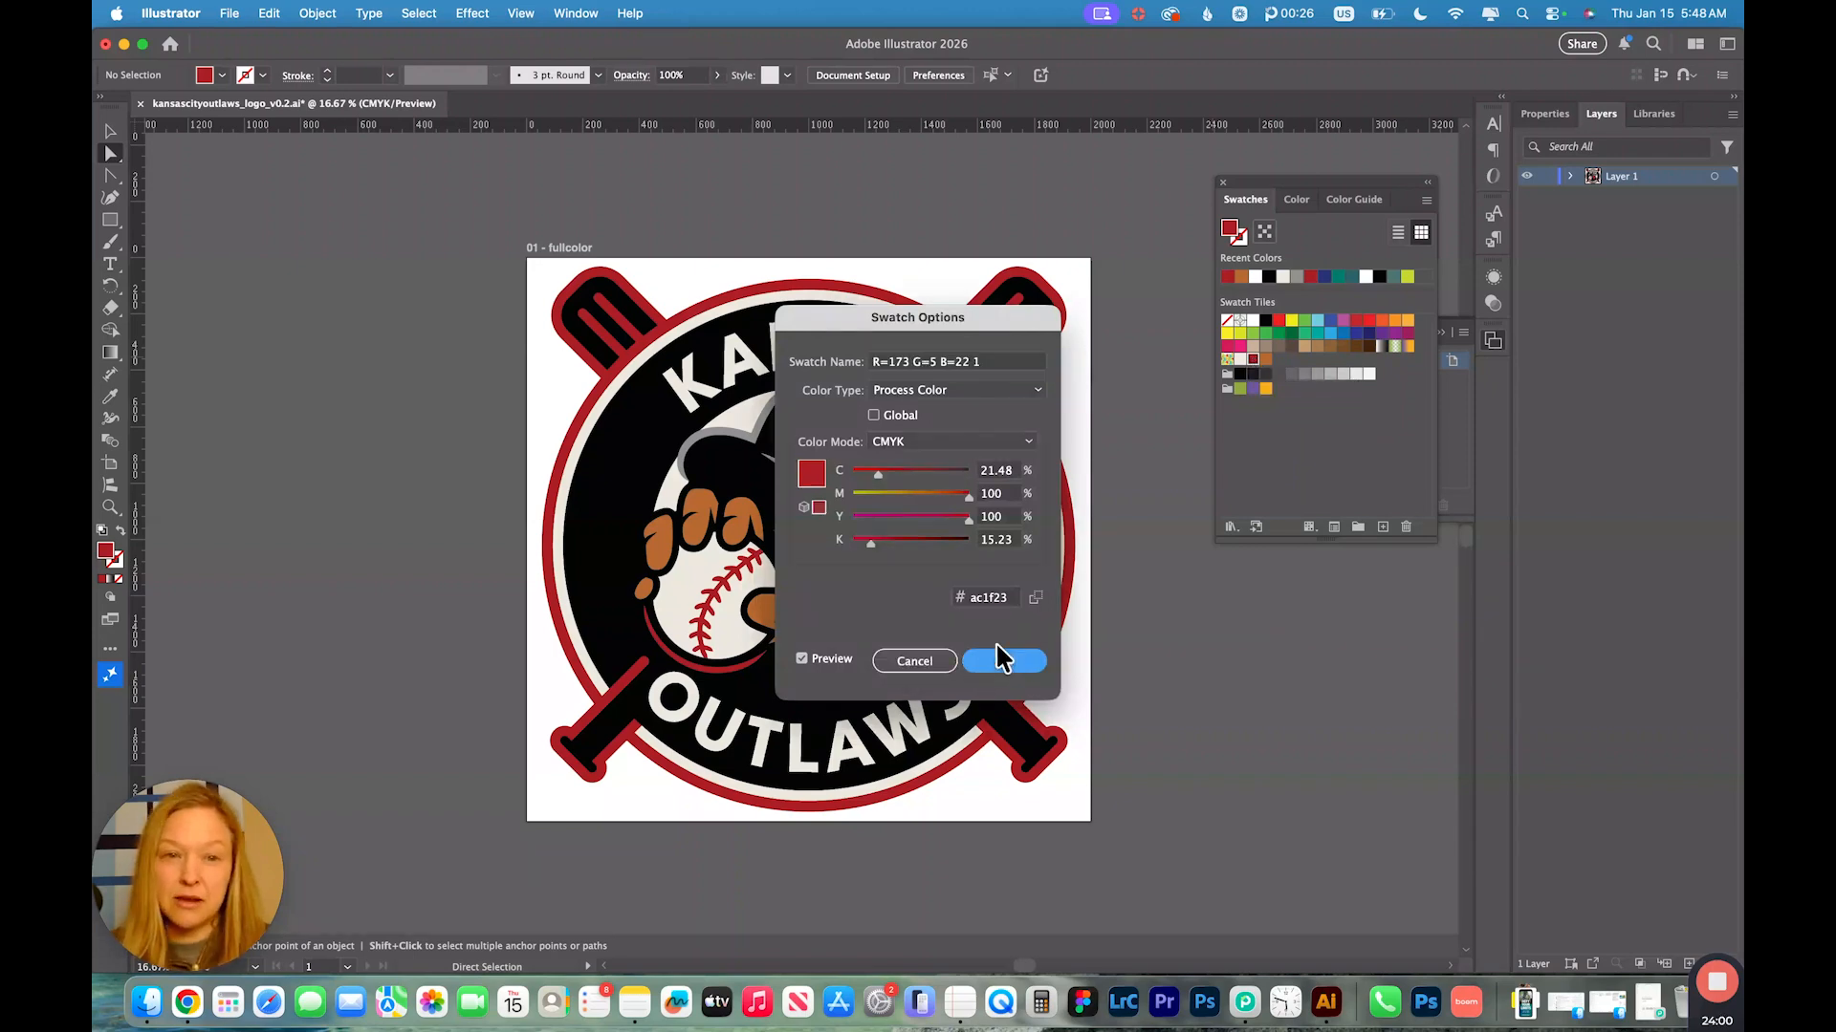
pyautogui.click(999, 657)
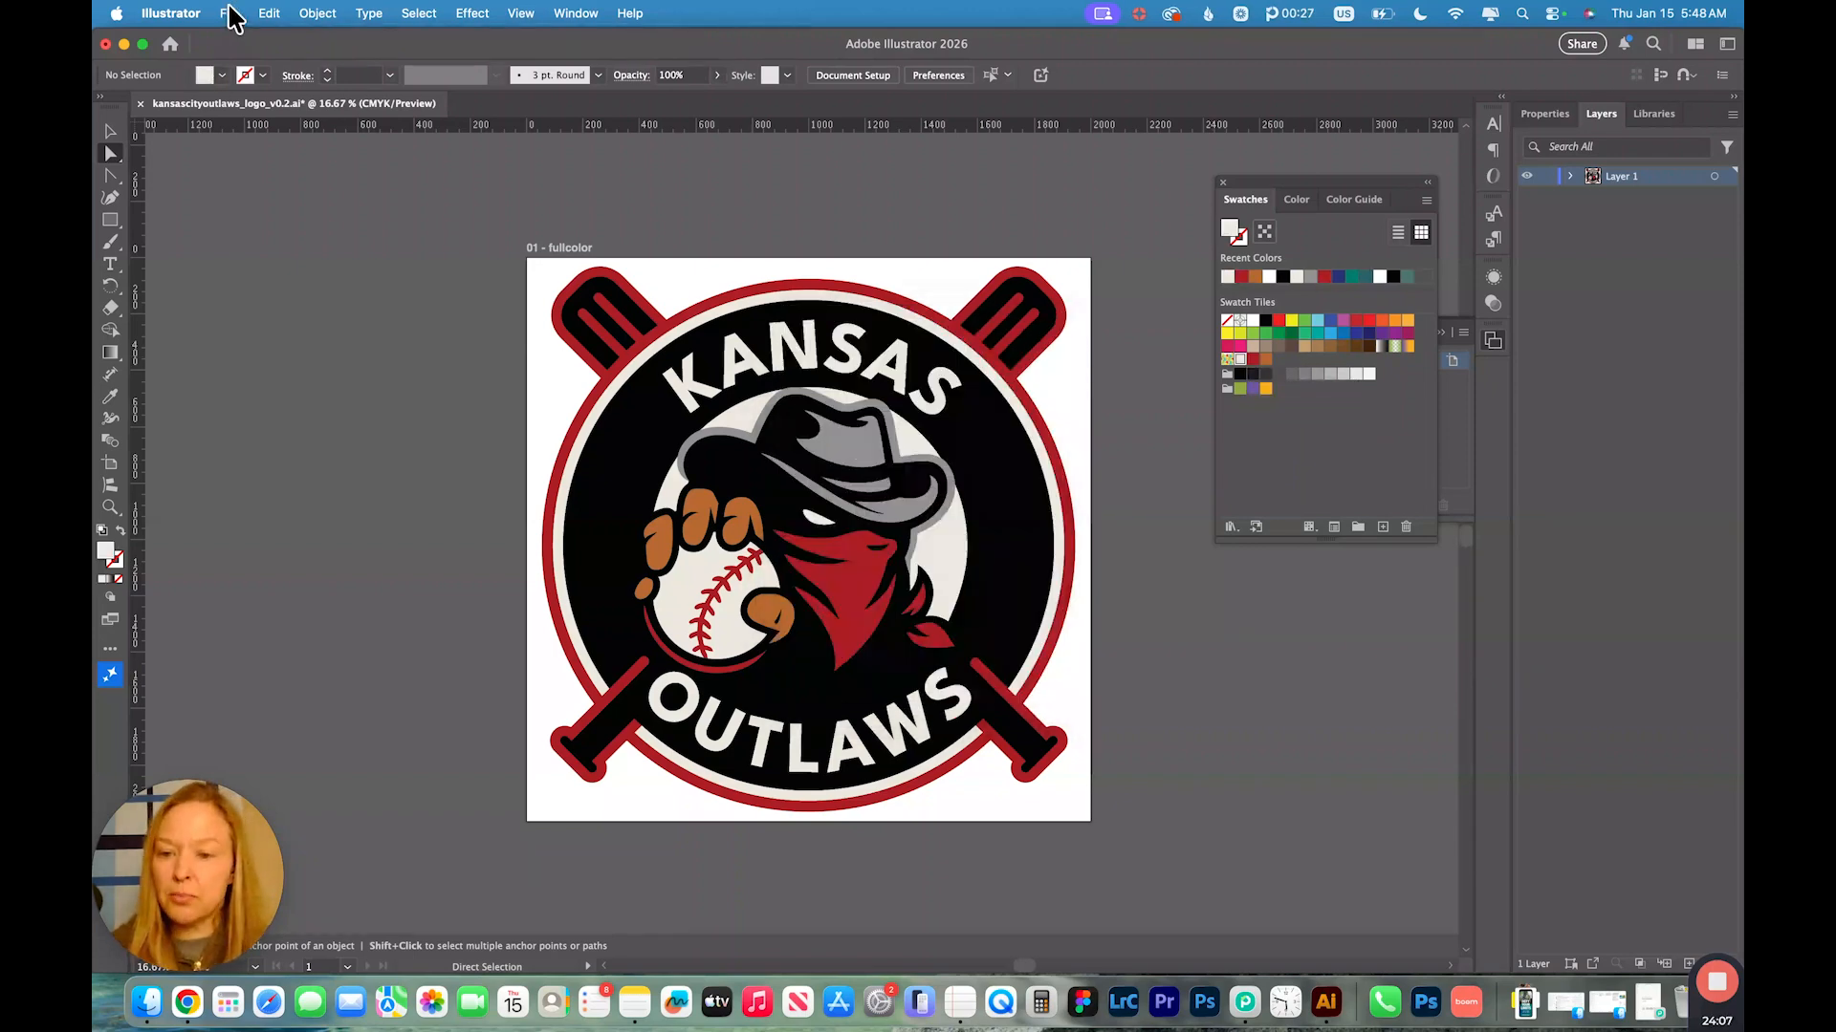
# - Start Export for Screens and create a print_cmyk folder inside kansascityoutlaws_logofiles as the export destination
pyautogui.click(232, 13)
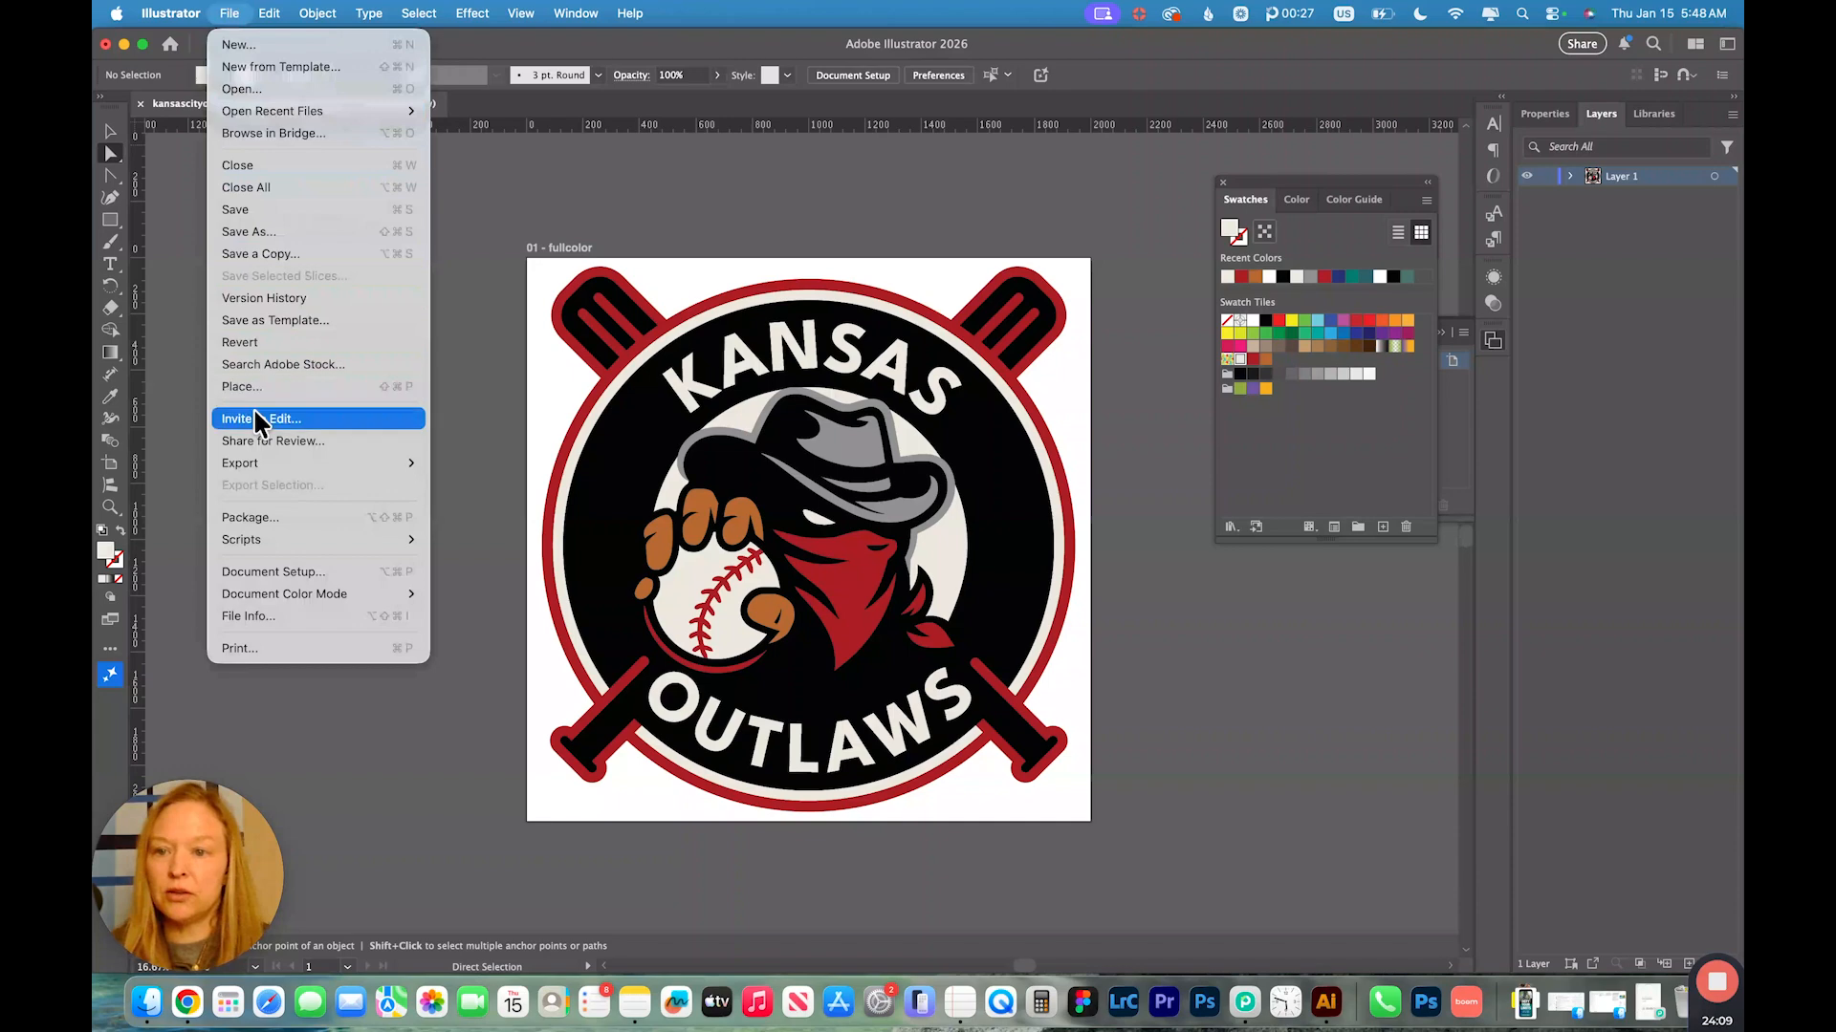
pyautogui.moveTo(262, 469)
pyautogui.click(468, 465)
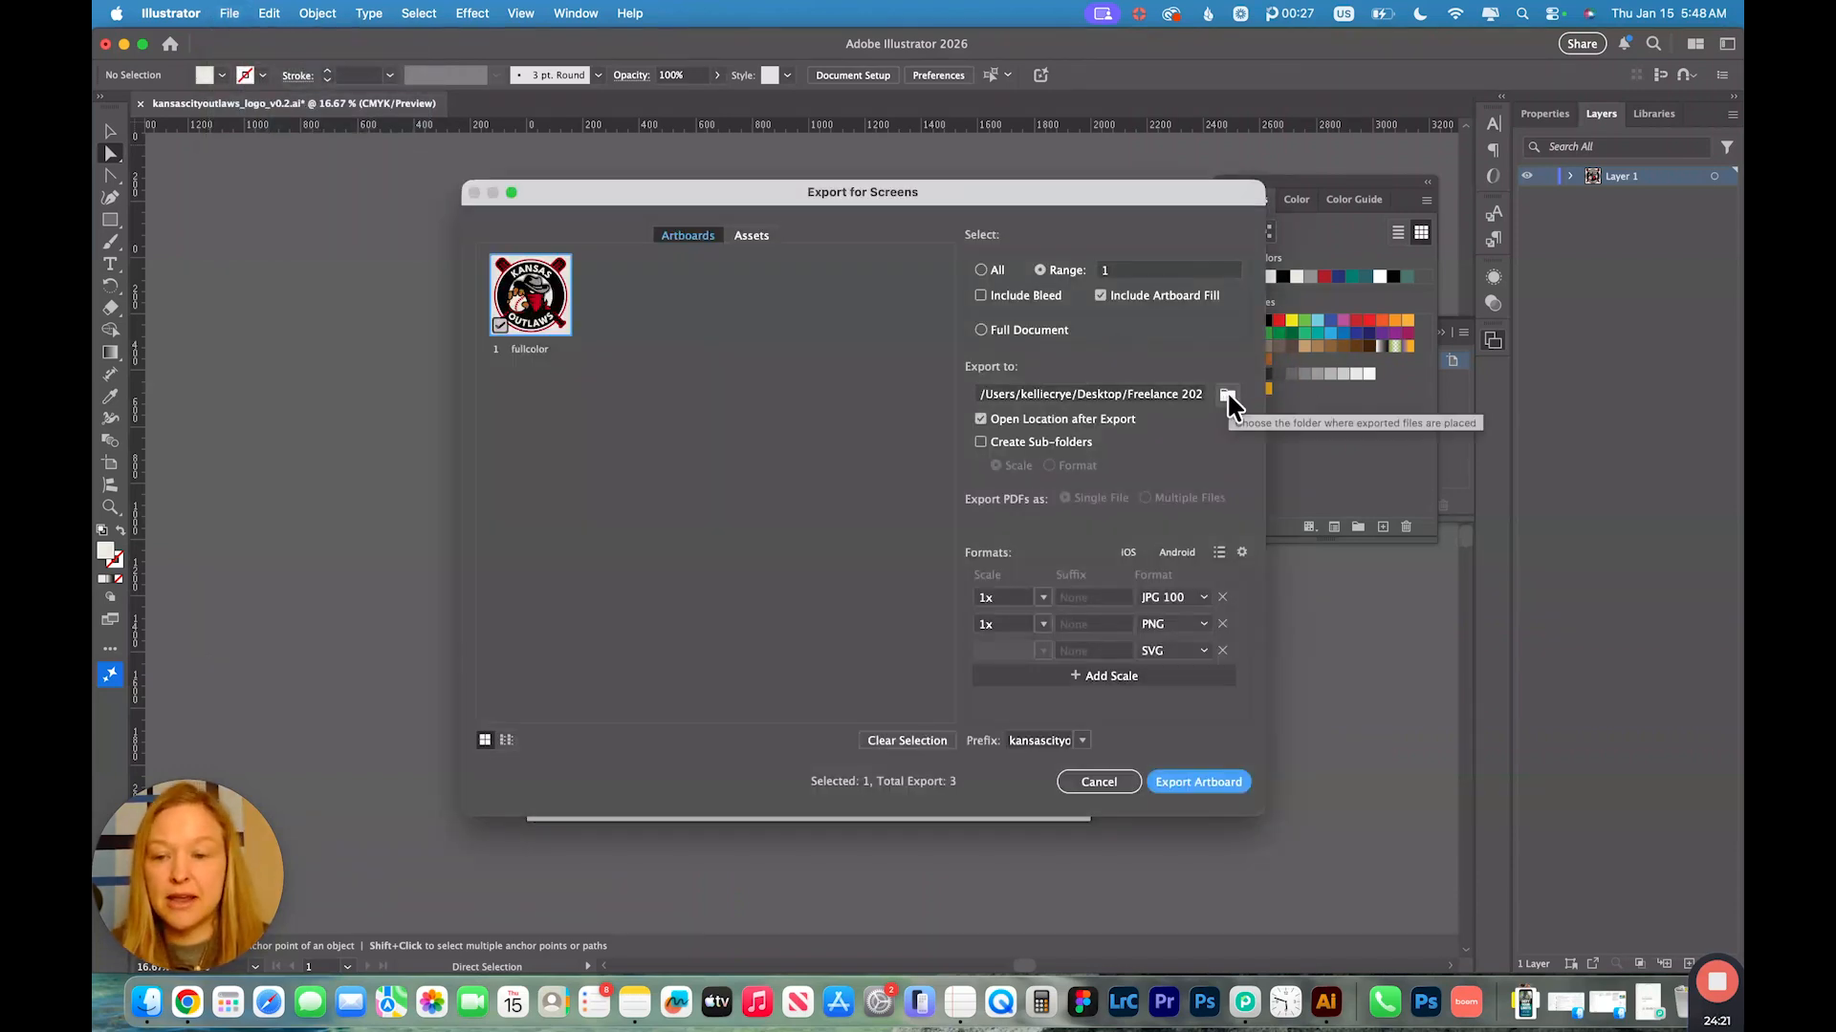
pyautogui.click(1226, 392)
pyautogui.click(991, 262)
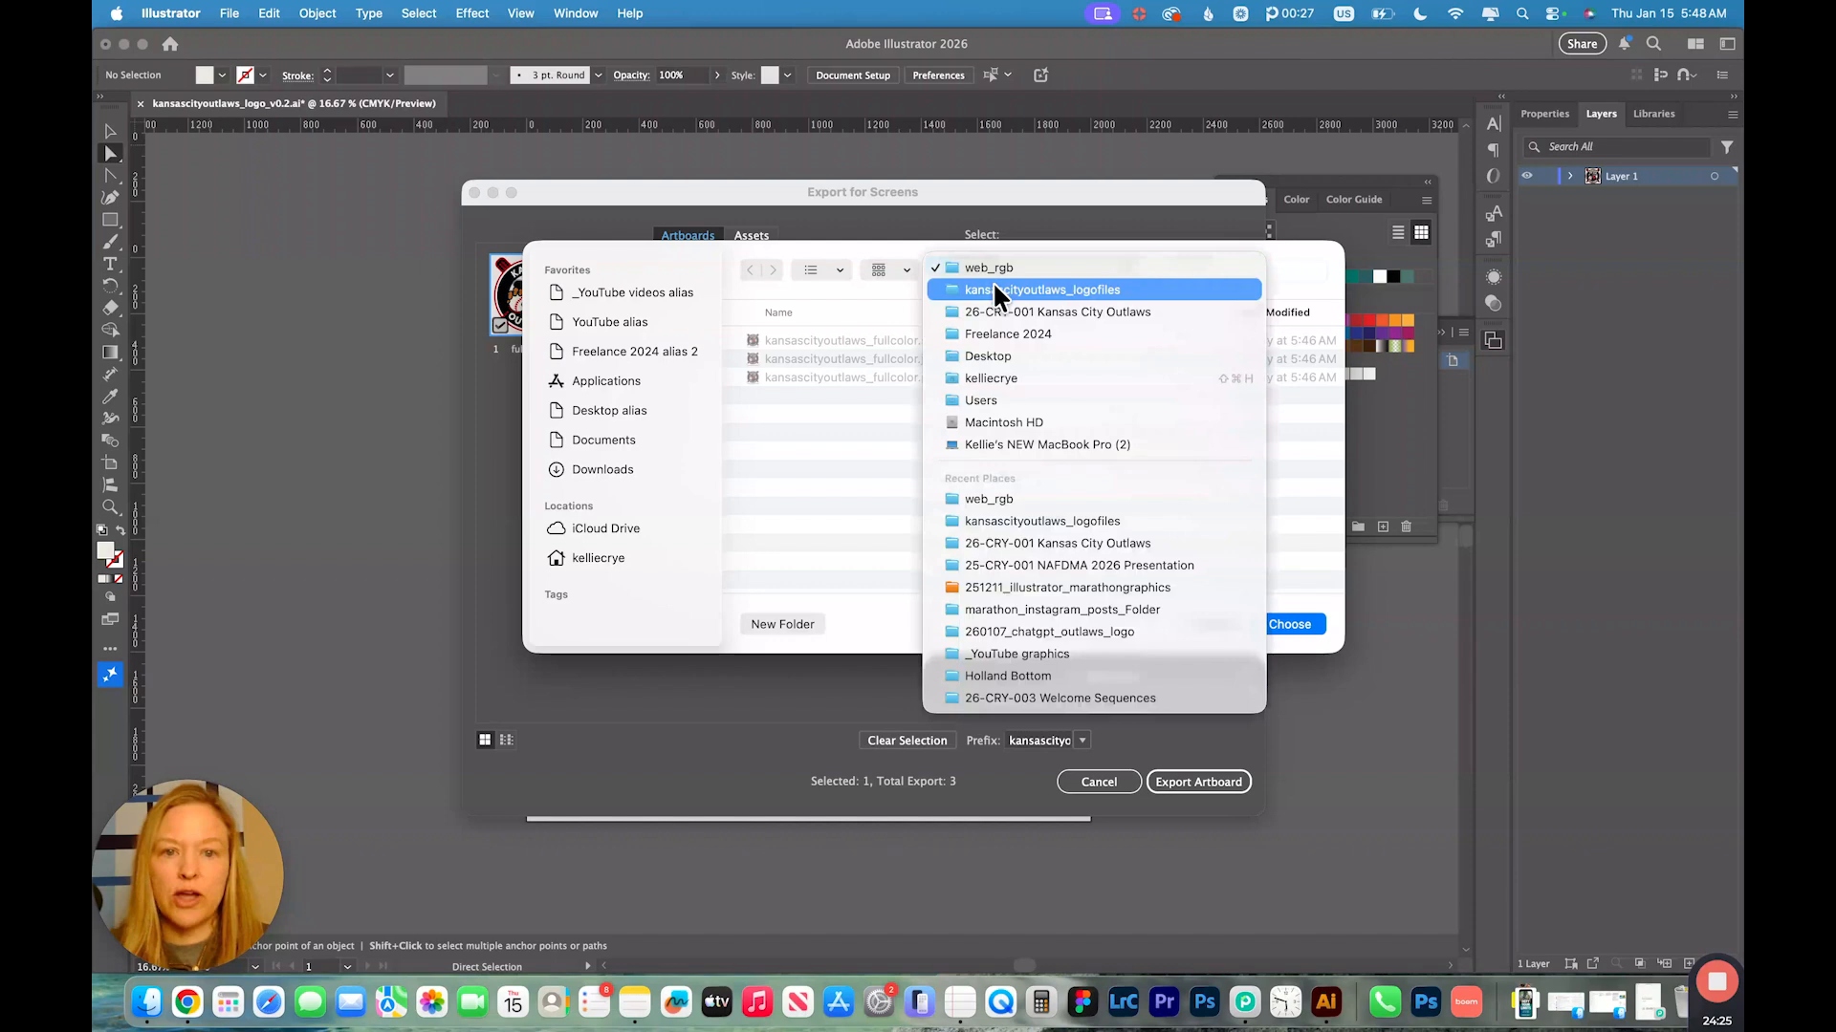
pyautogui.click(992, 281)
pyautogui.click(791, 623)
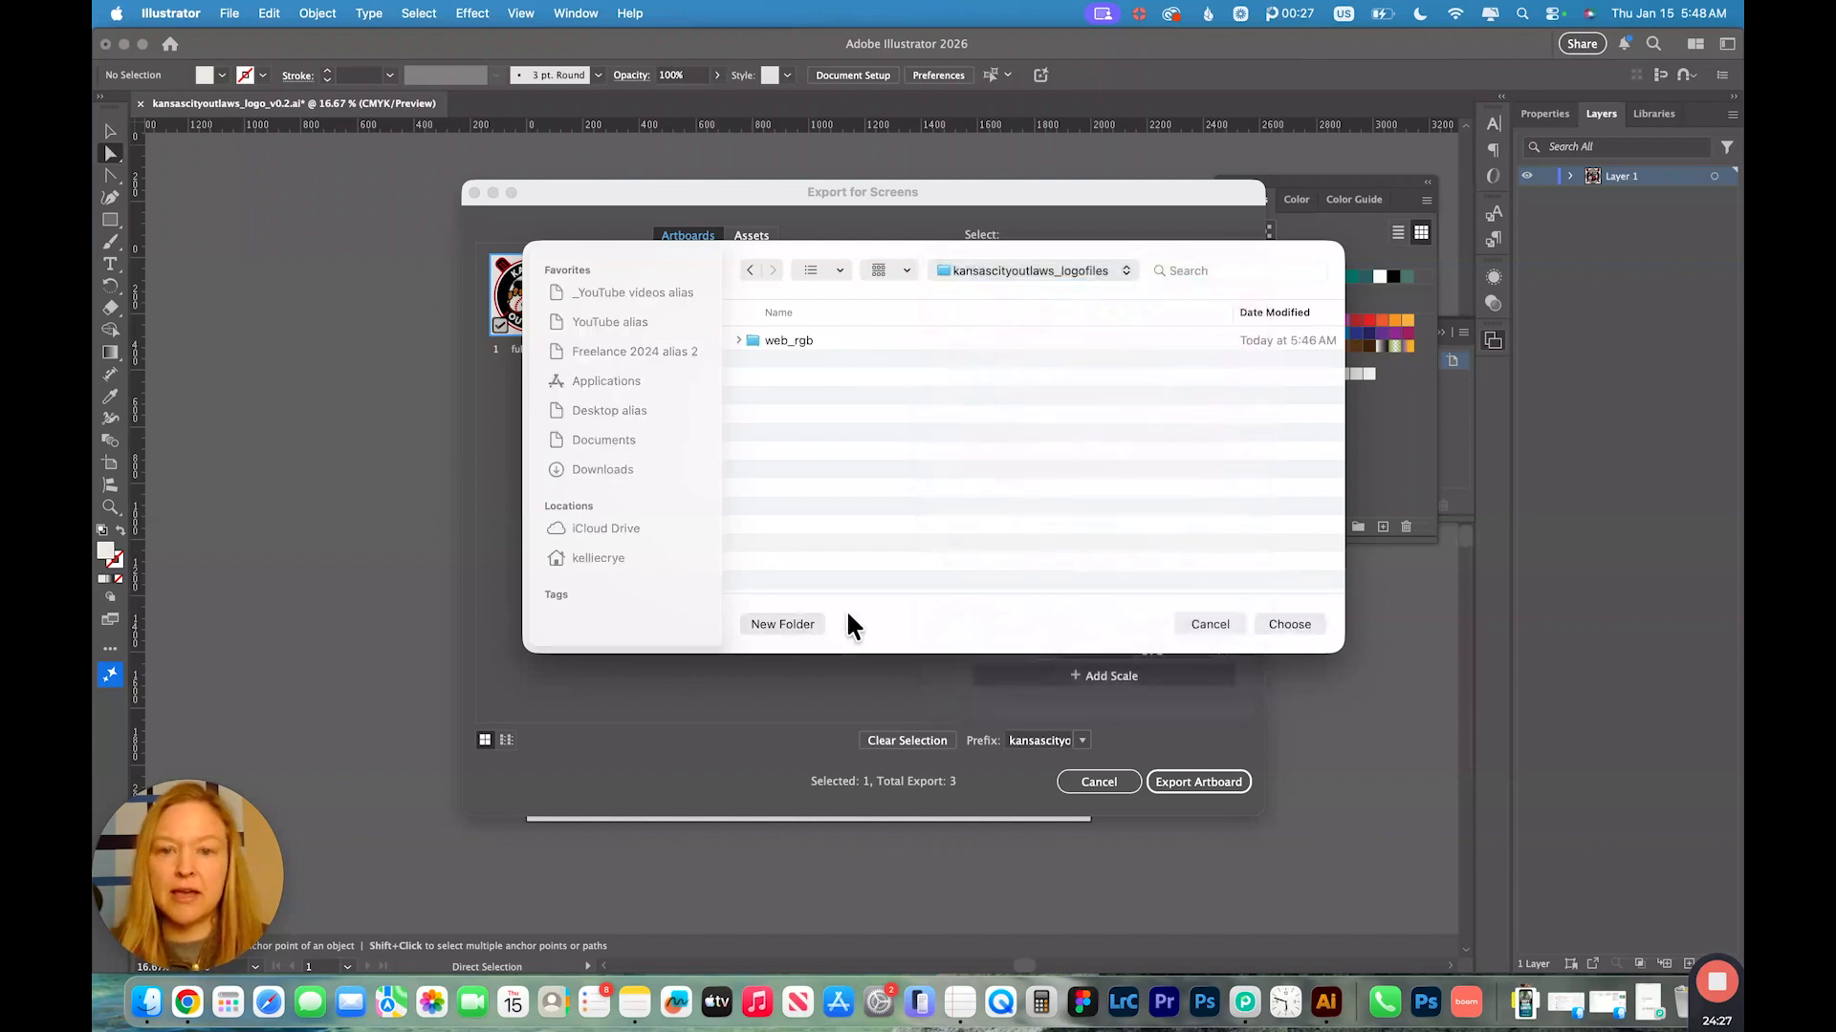
pyautogui.write('print_cmyk')
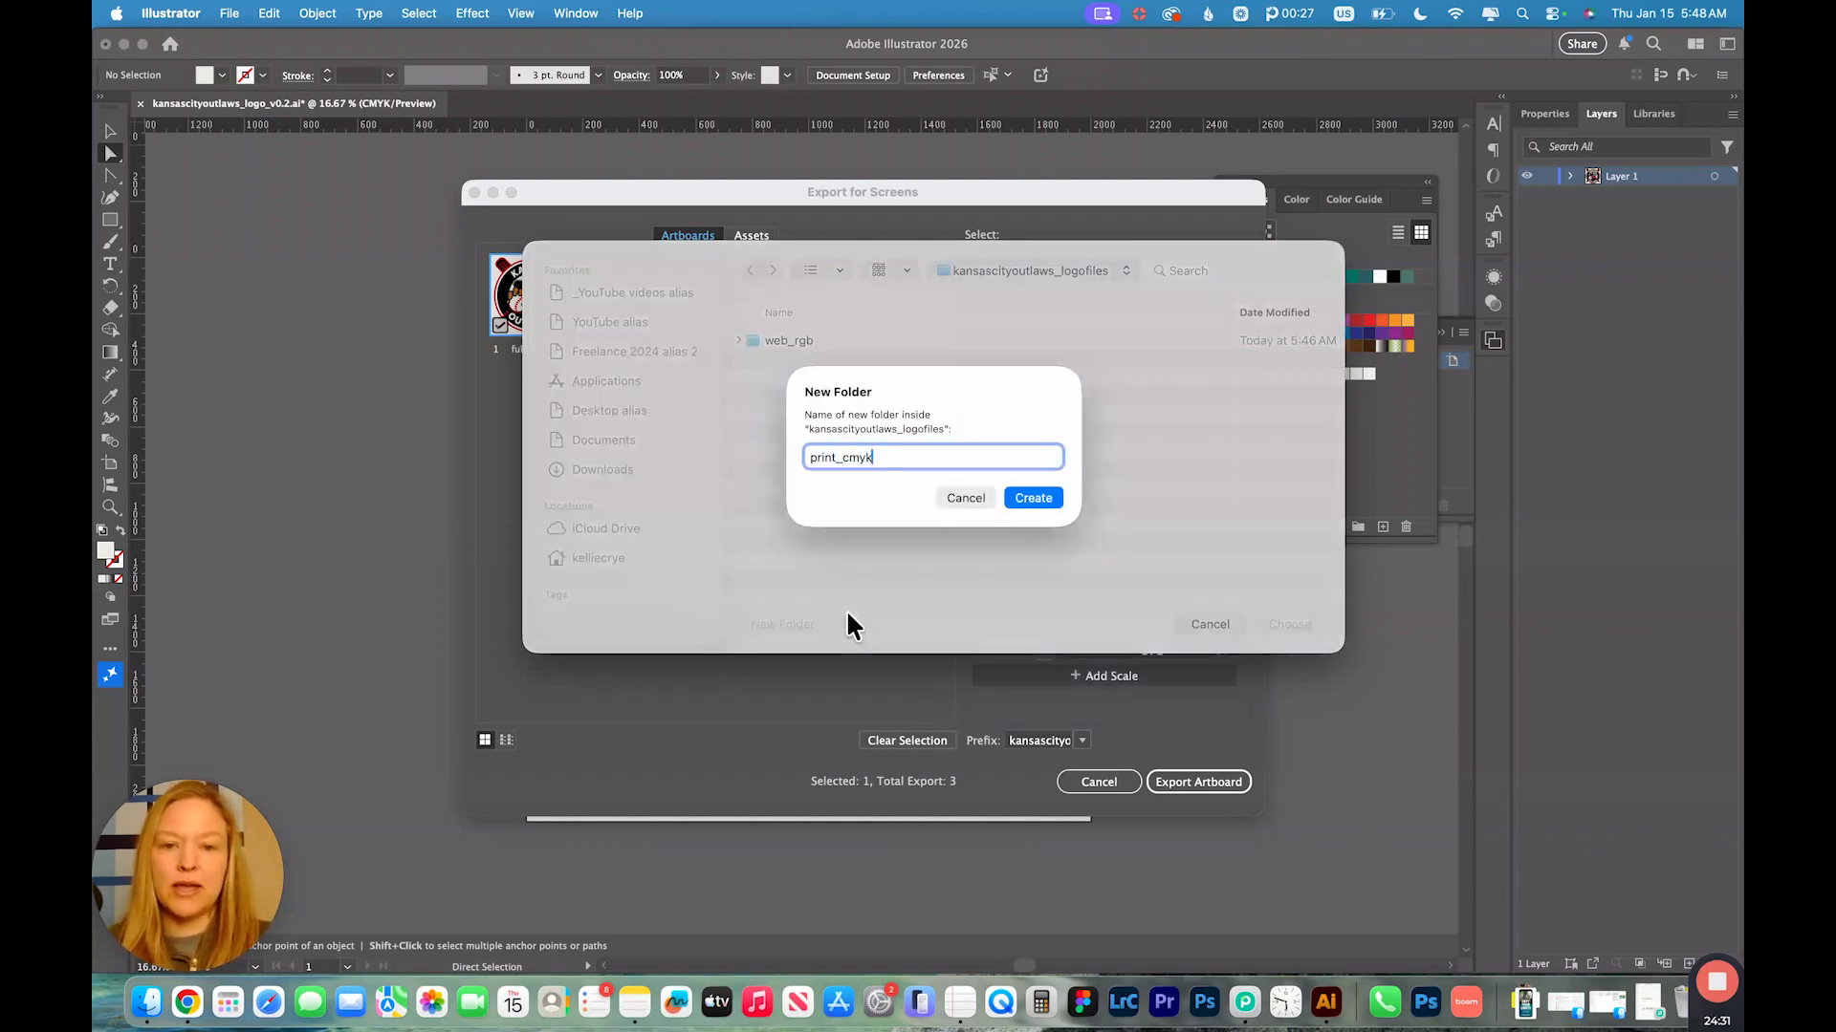
pyautogui.click(1050, 497)
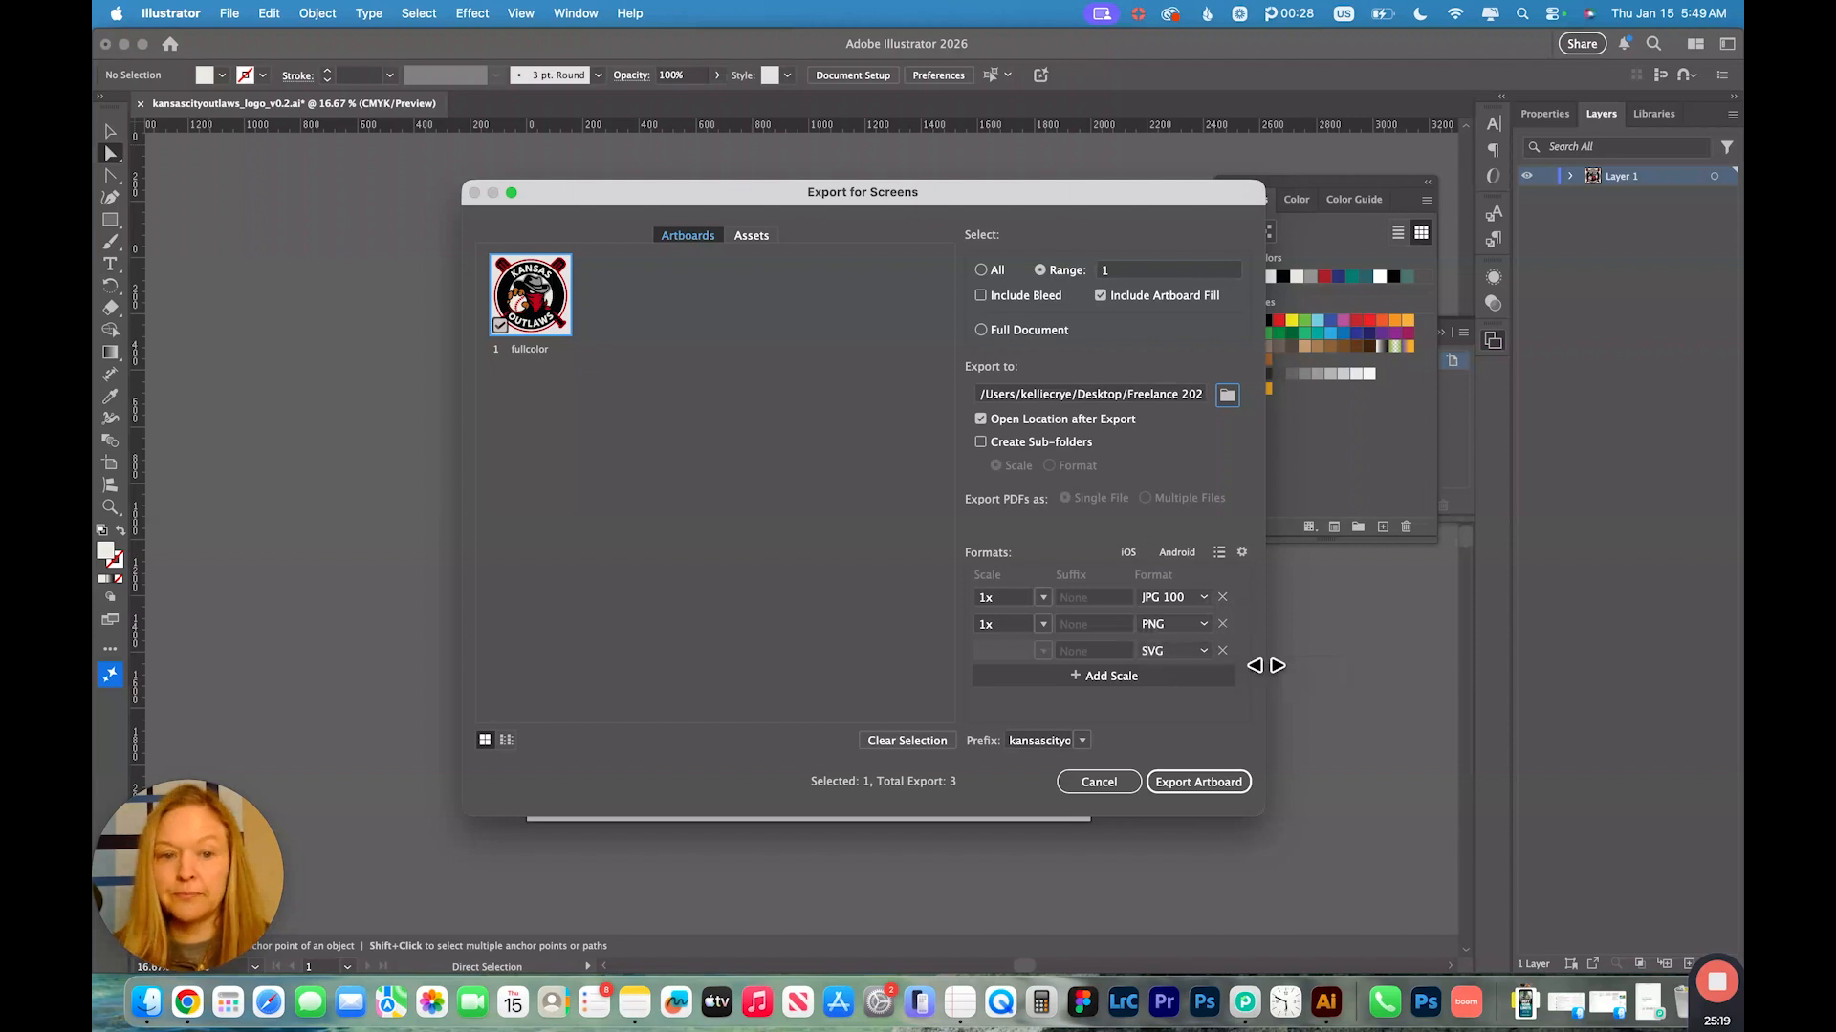
# - Replace the PNG and SVG export formats with EPS and AI alongside JPG 100, and export the fullcolor artboard
pyautogui.click(1222, 651)
pyautogui.click(1222, 624)
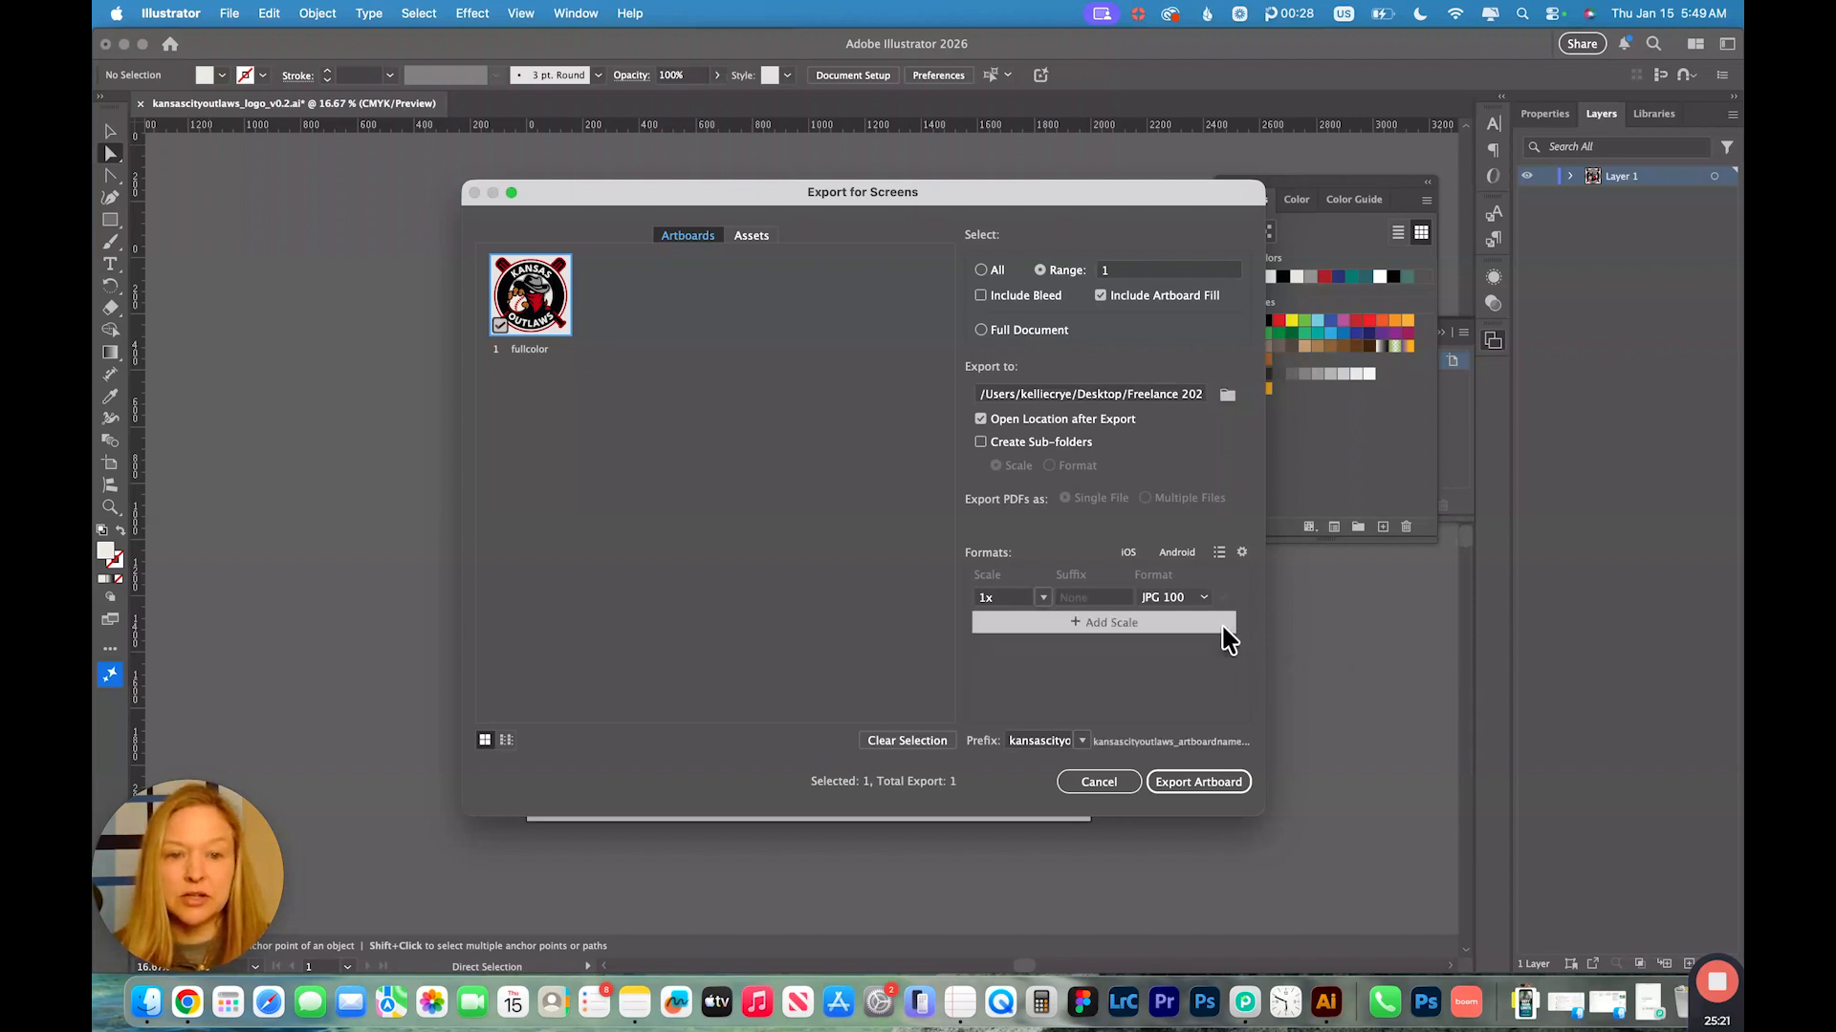
pyautogui.click(1107, 635)
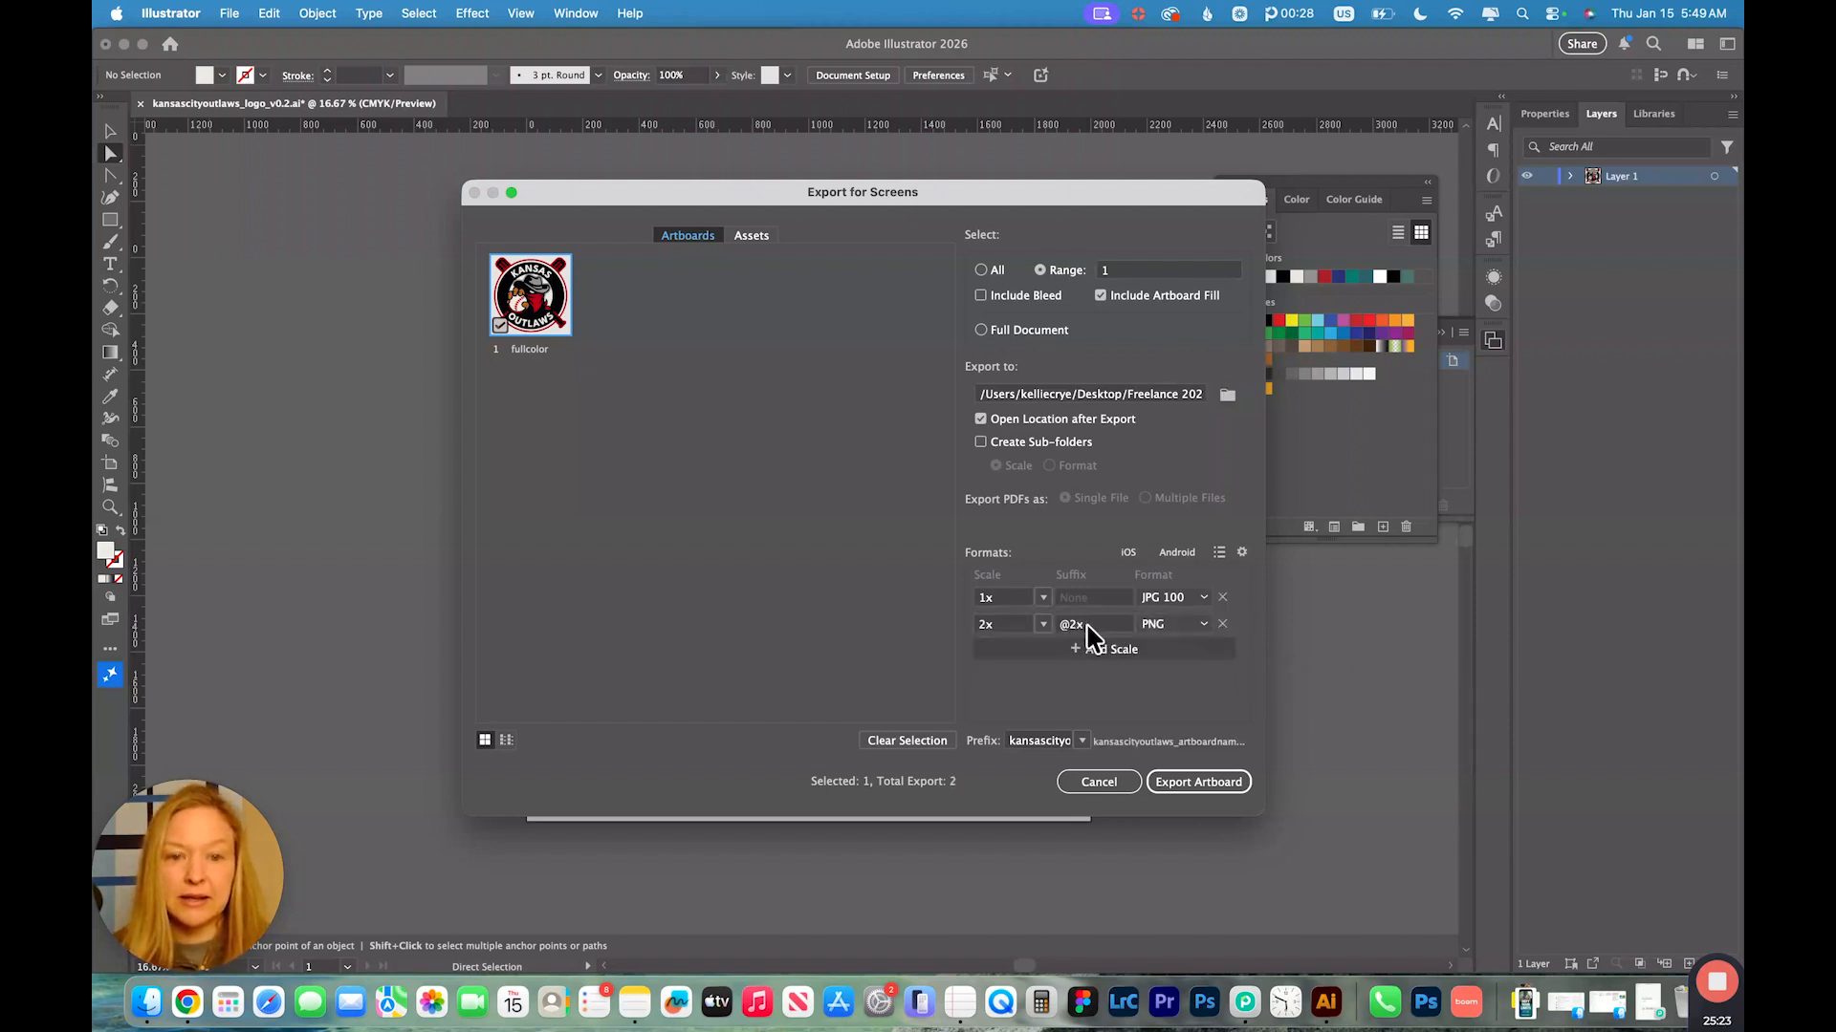
pyautogui.click(1202, 625)
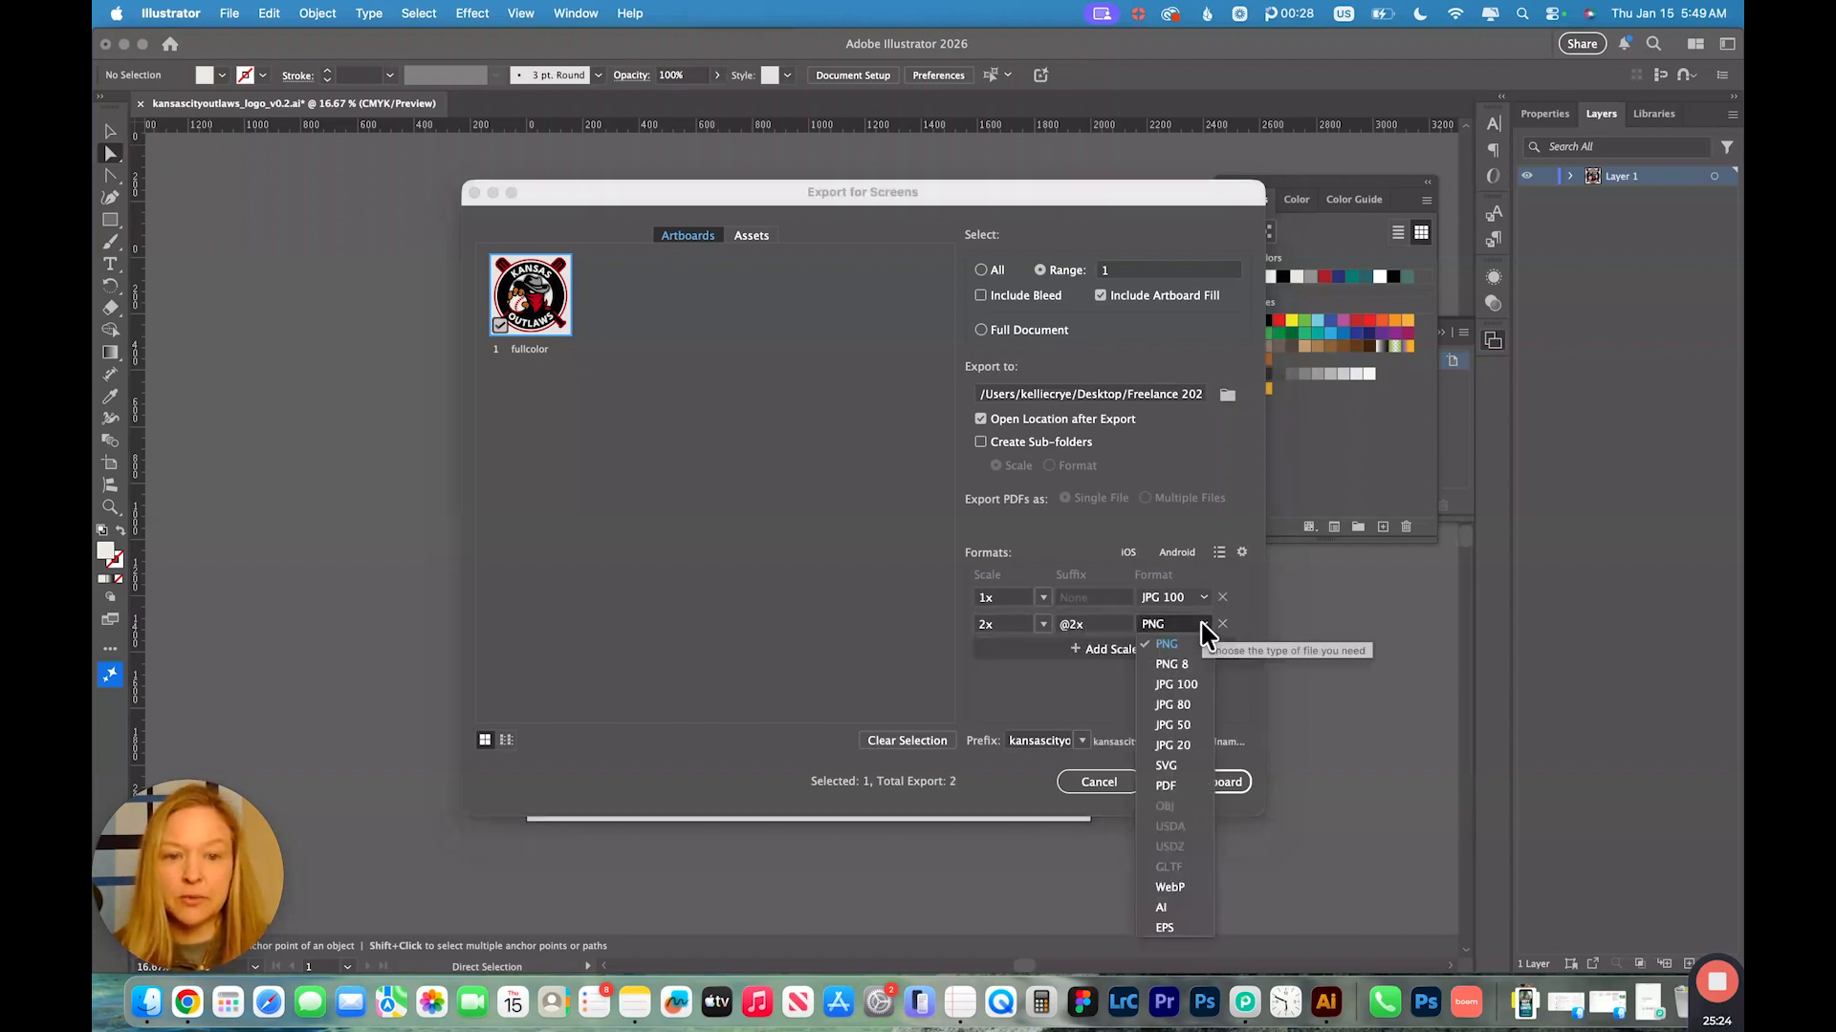
pyautogui.click(1165, 926)
pyautogui.click(1124, 656)
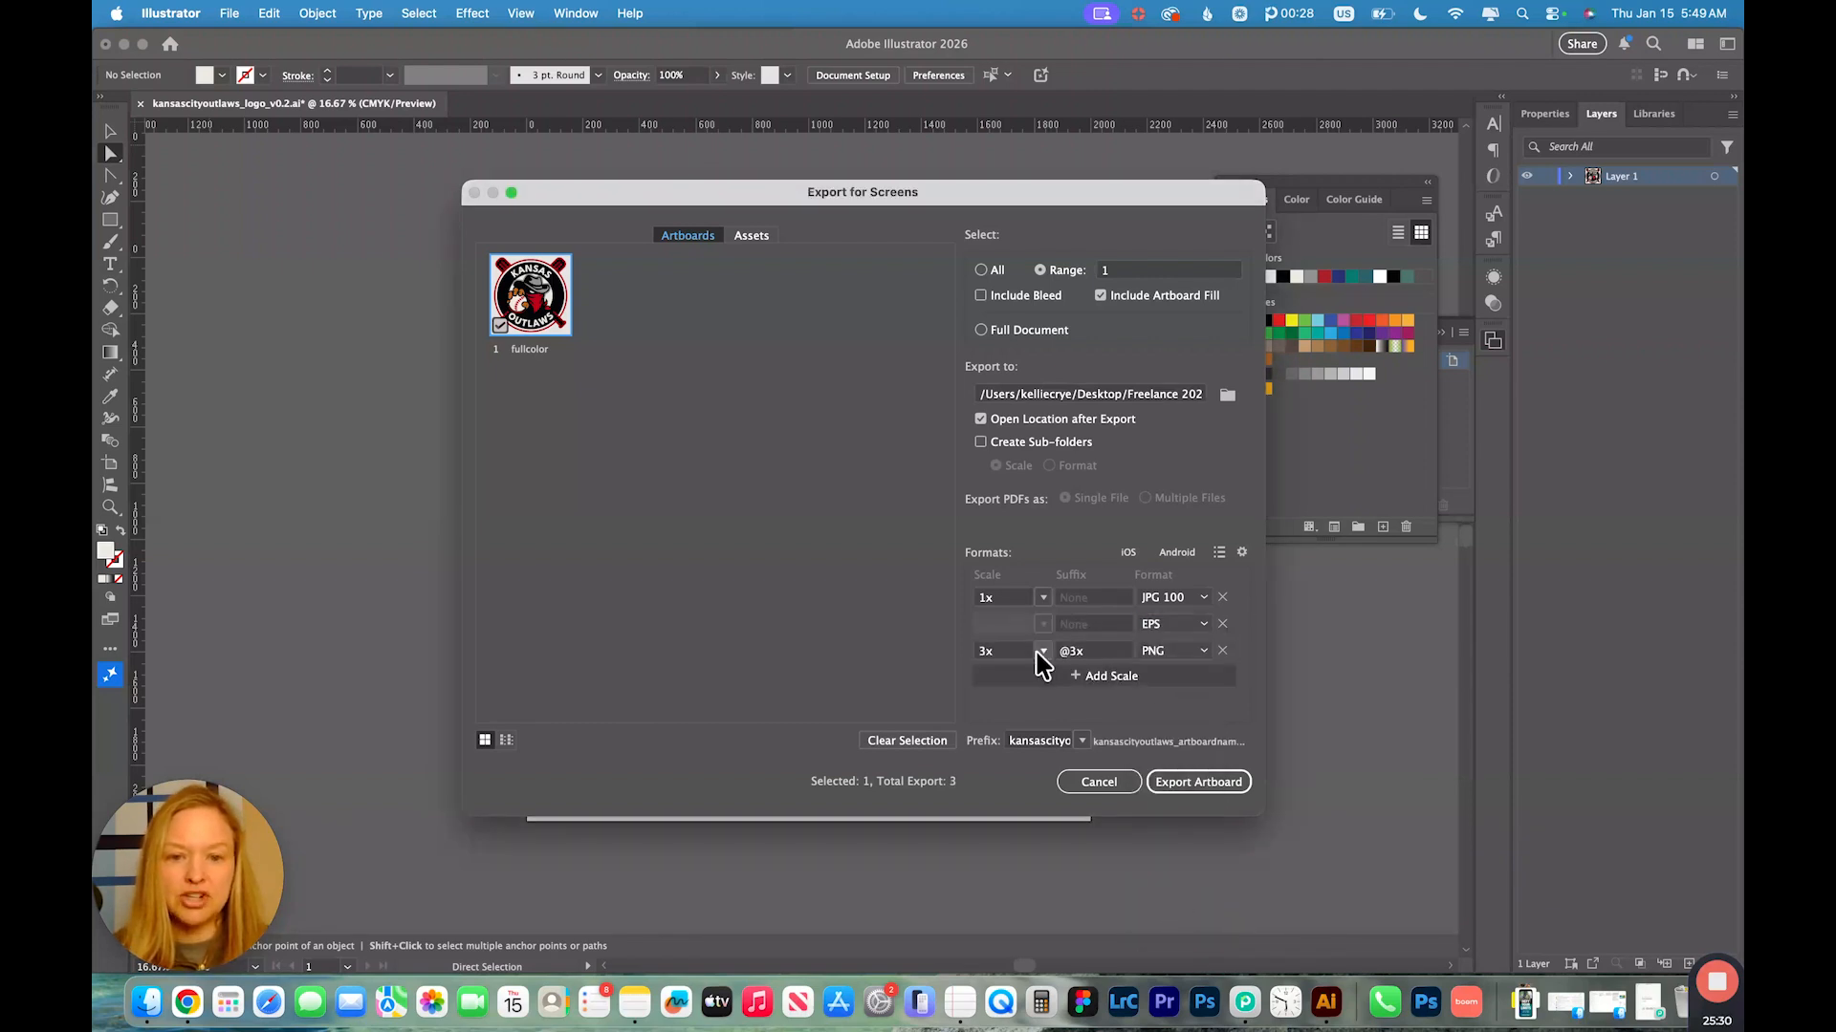
pyautogui.click(1206, 654)
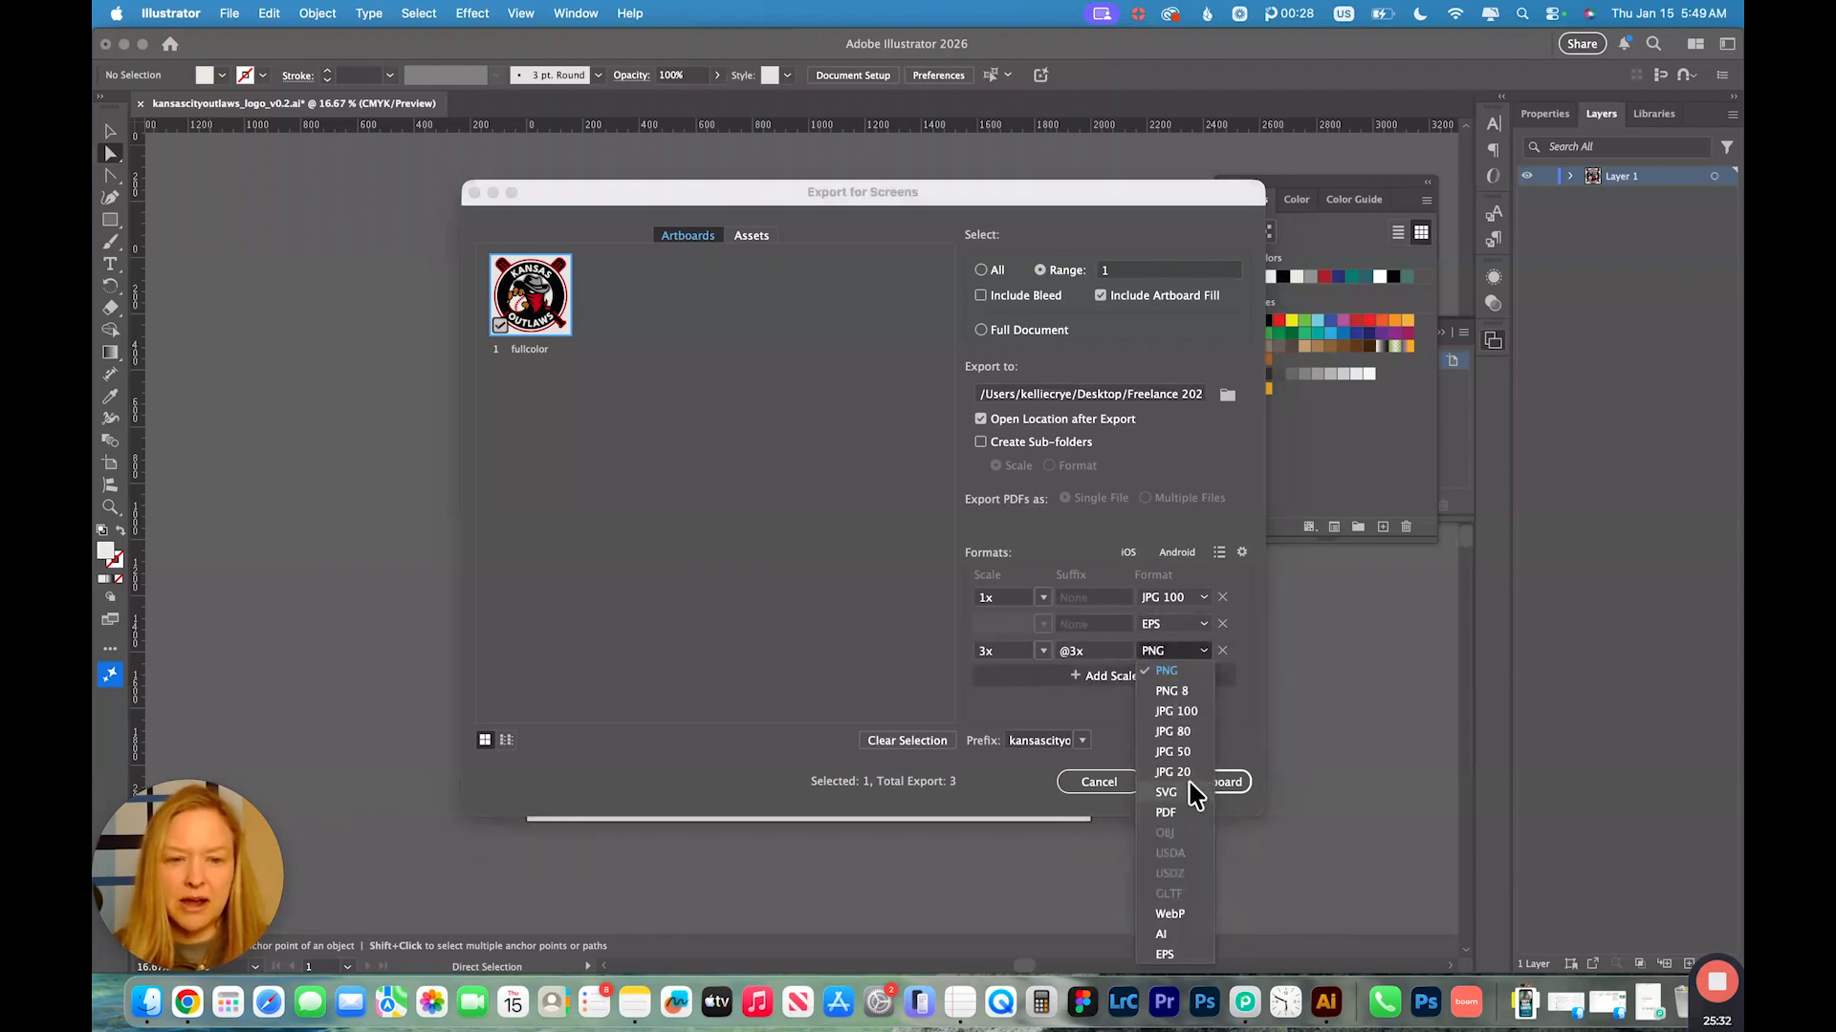
pyautogui.click(1176, 932)
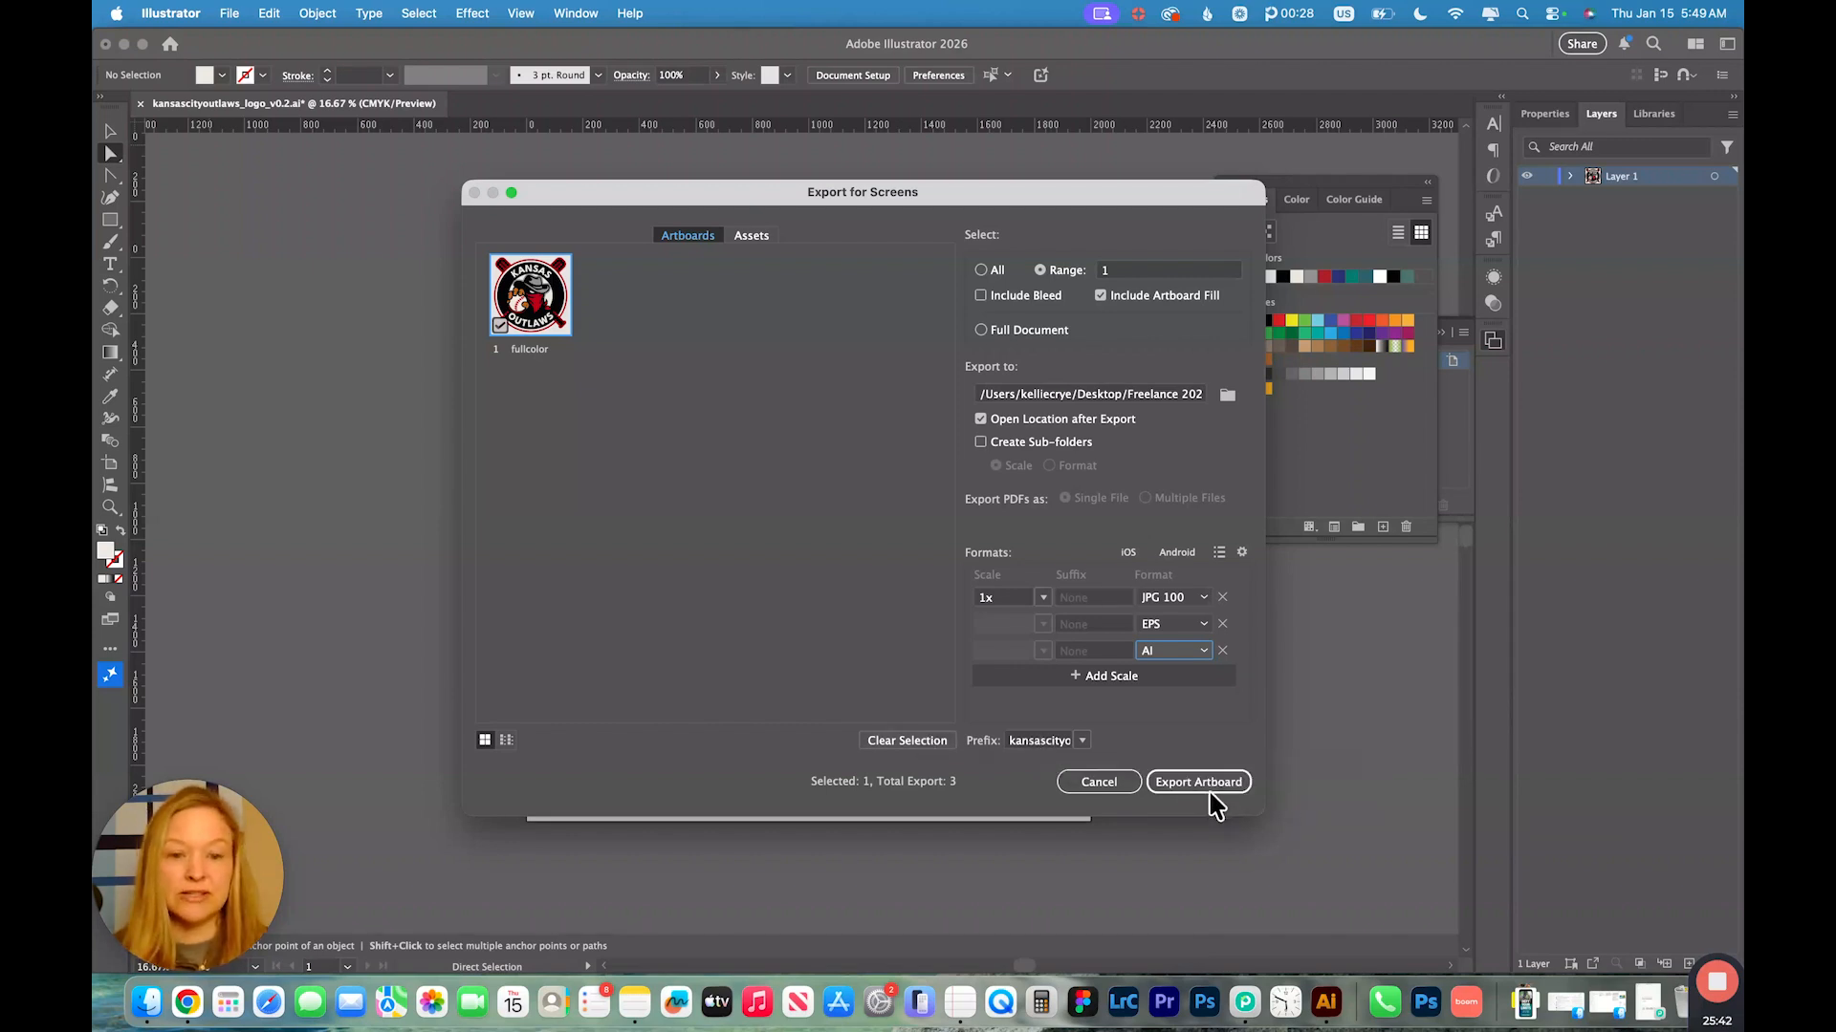
pyautogui.click(1182, 792)
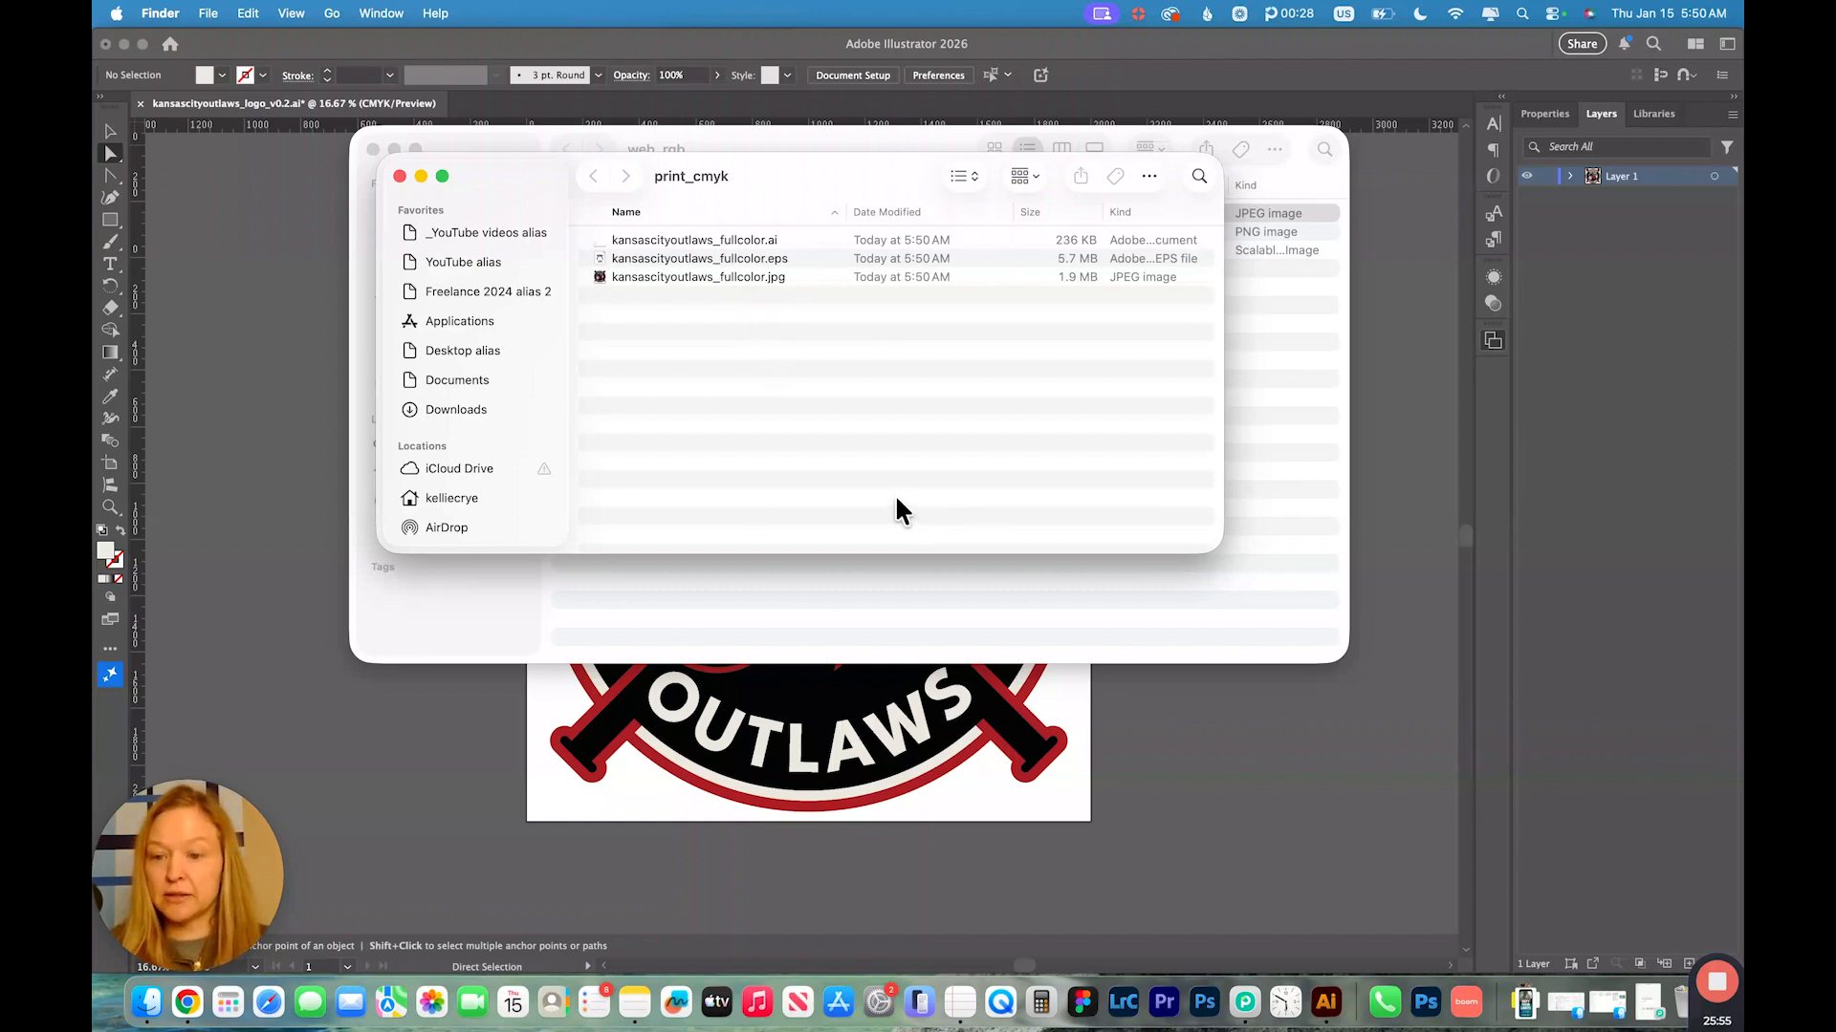
# - Preview the exported kansascityoutlaws_fullcolor.jpg in the print_cmyk folder
pyautogui.click(776, 277)
pyautogui.press('space')
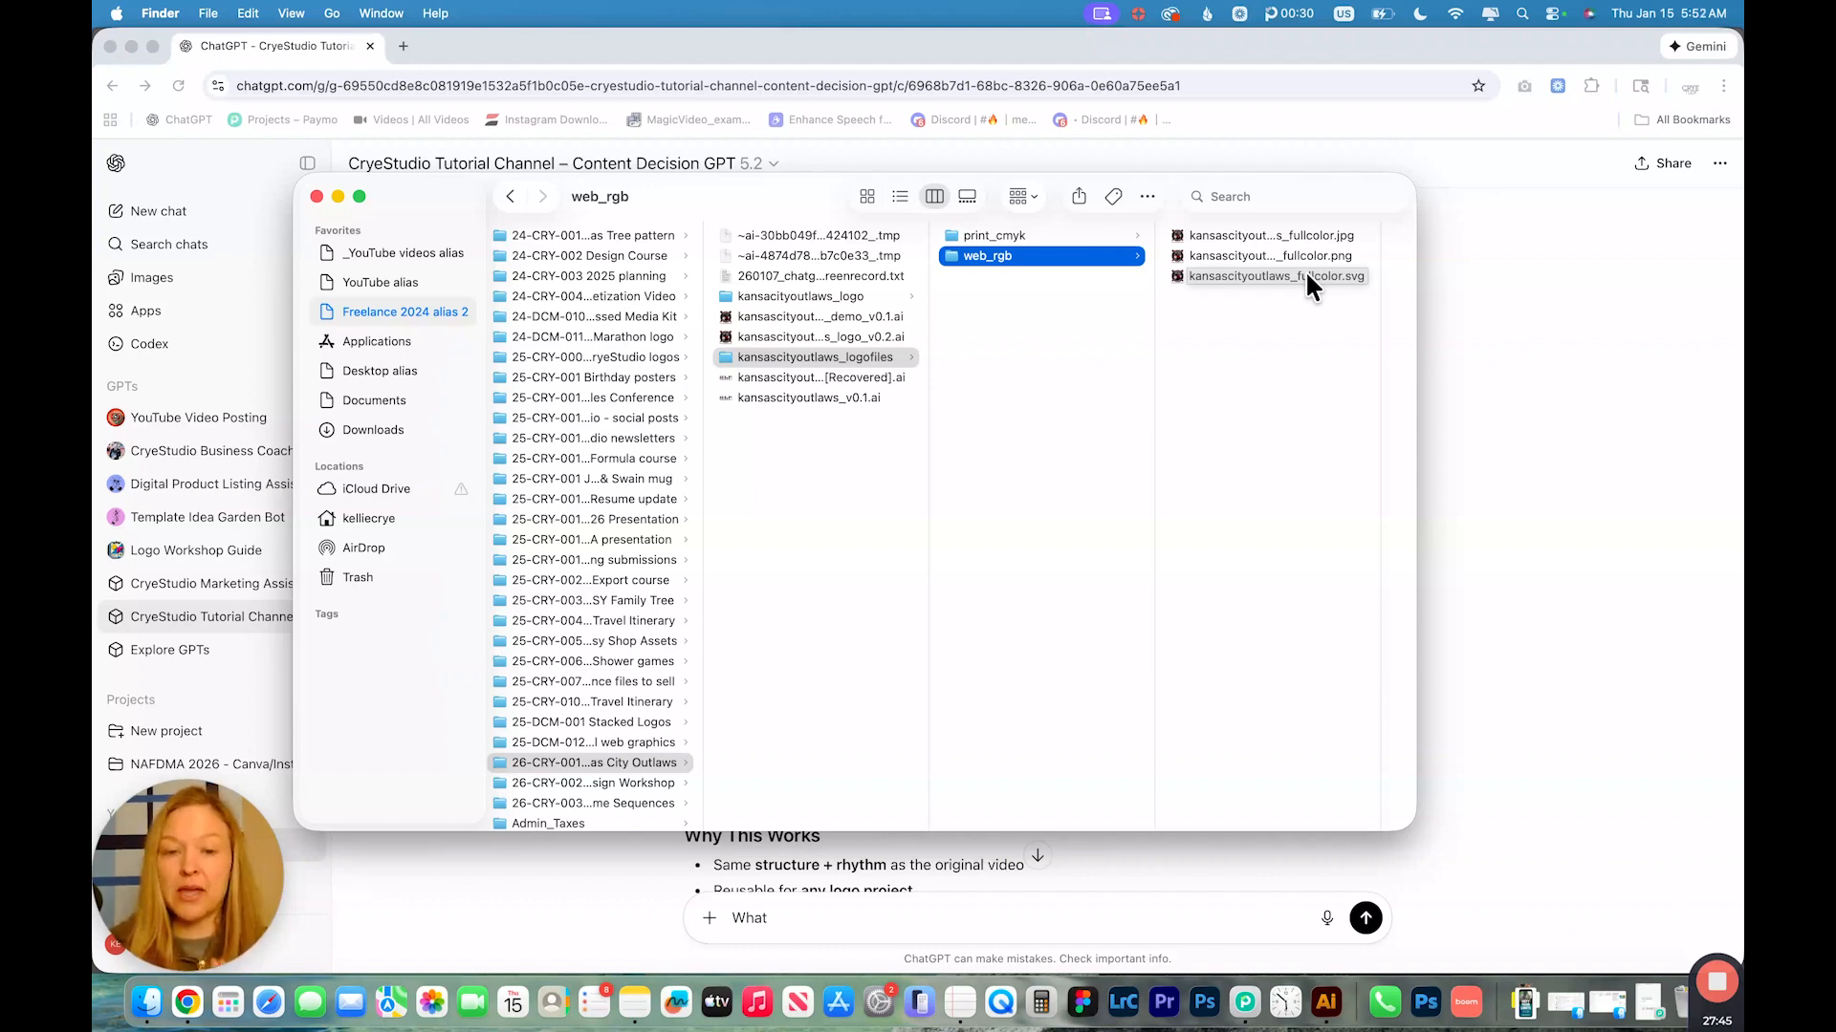
# - Compress the kansascityoutlaws_logofiles folder into a ZIP archive in Finder and select the archive
pyautogui.click(727, 359)
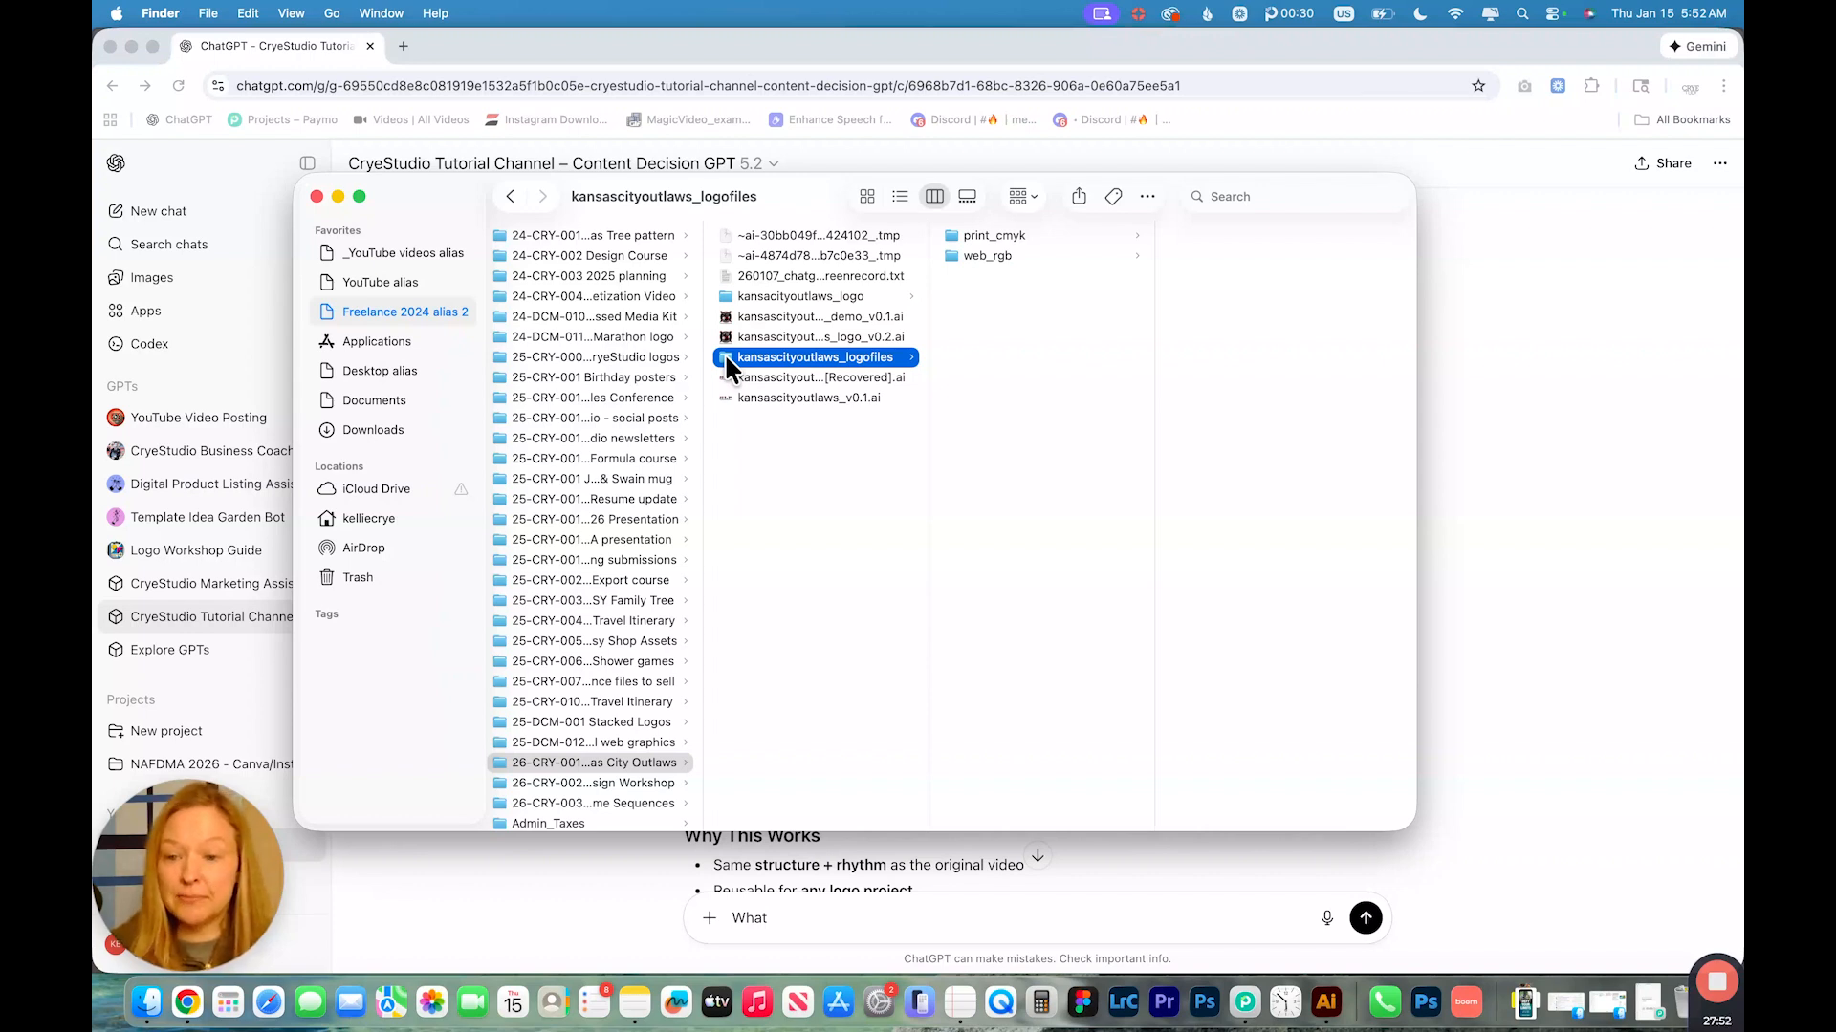
pyautogui.rightClick(727, 360)
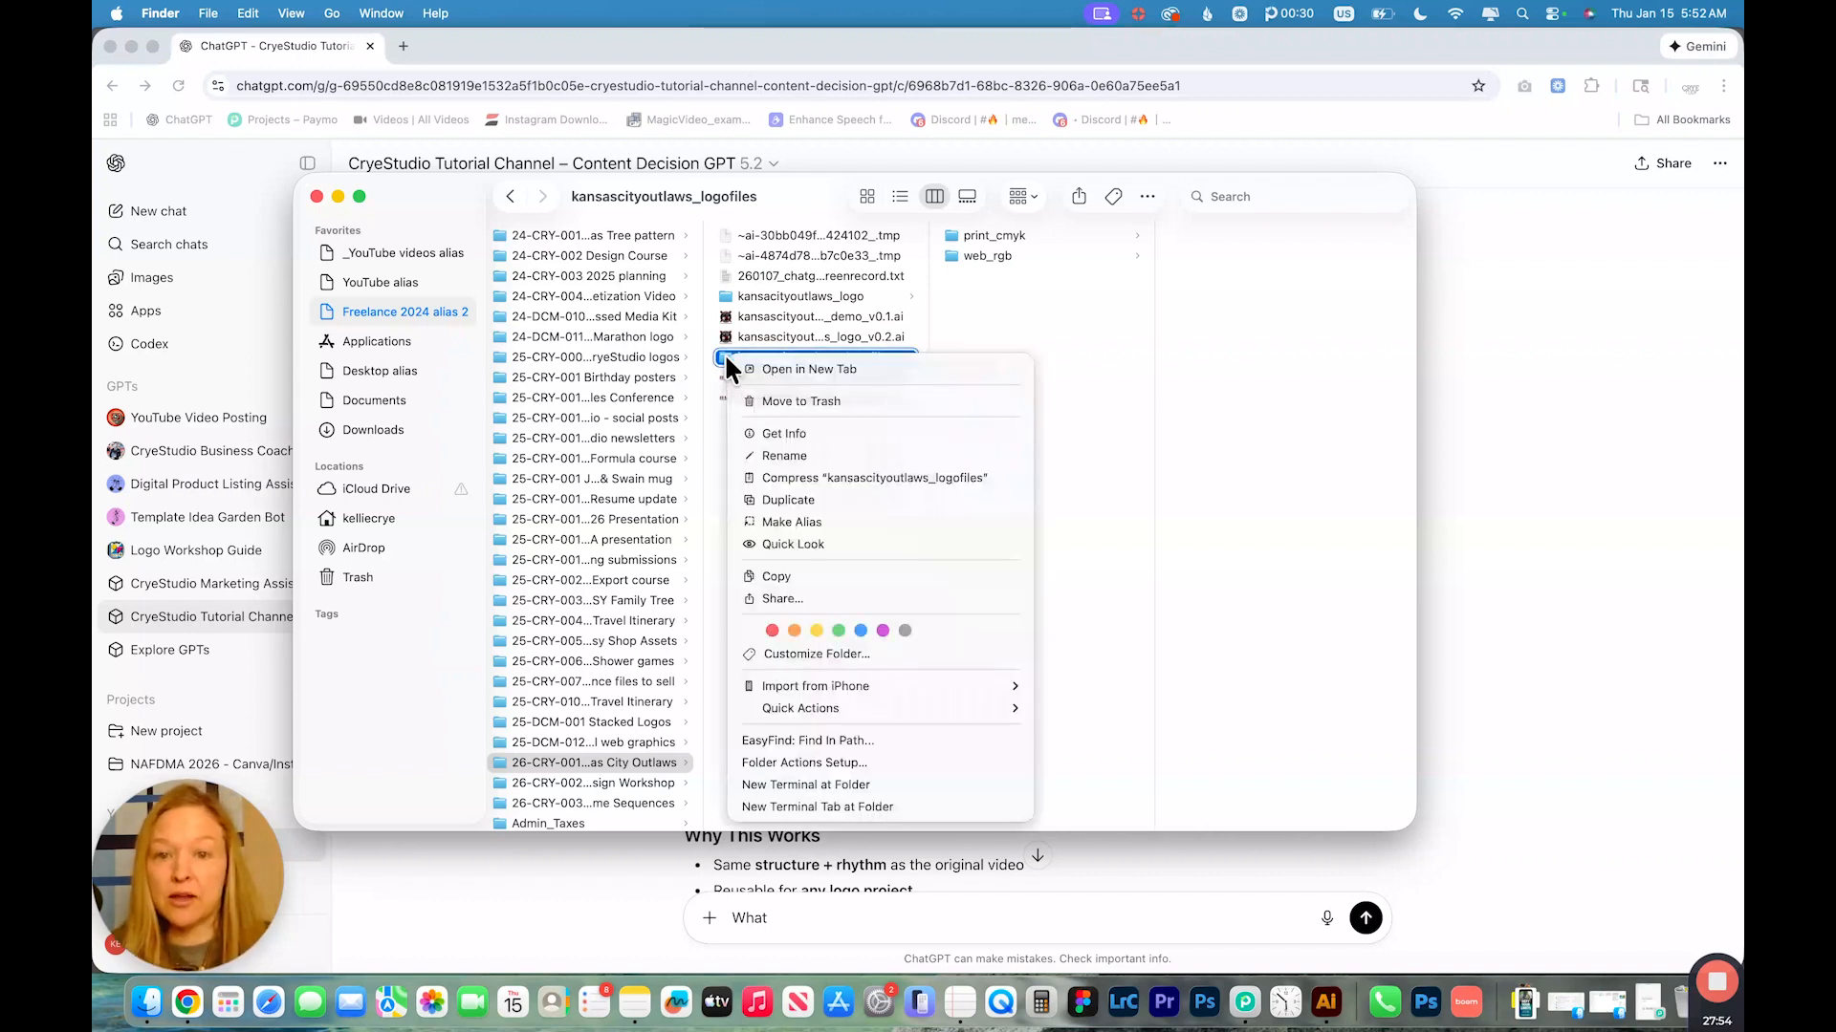
pyautogui.click(807, 477)
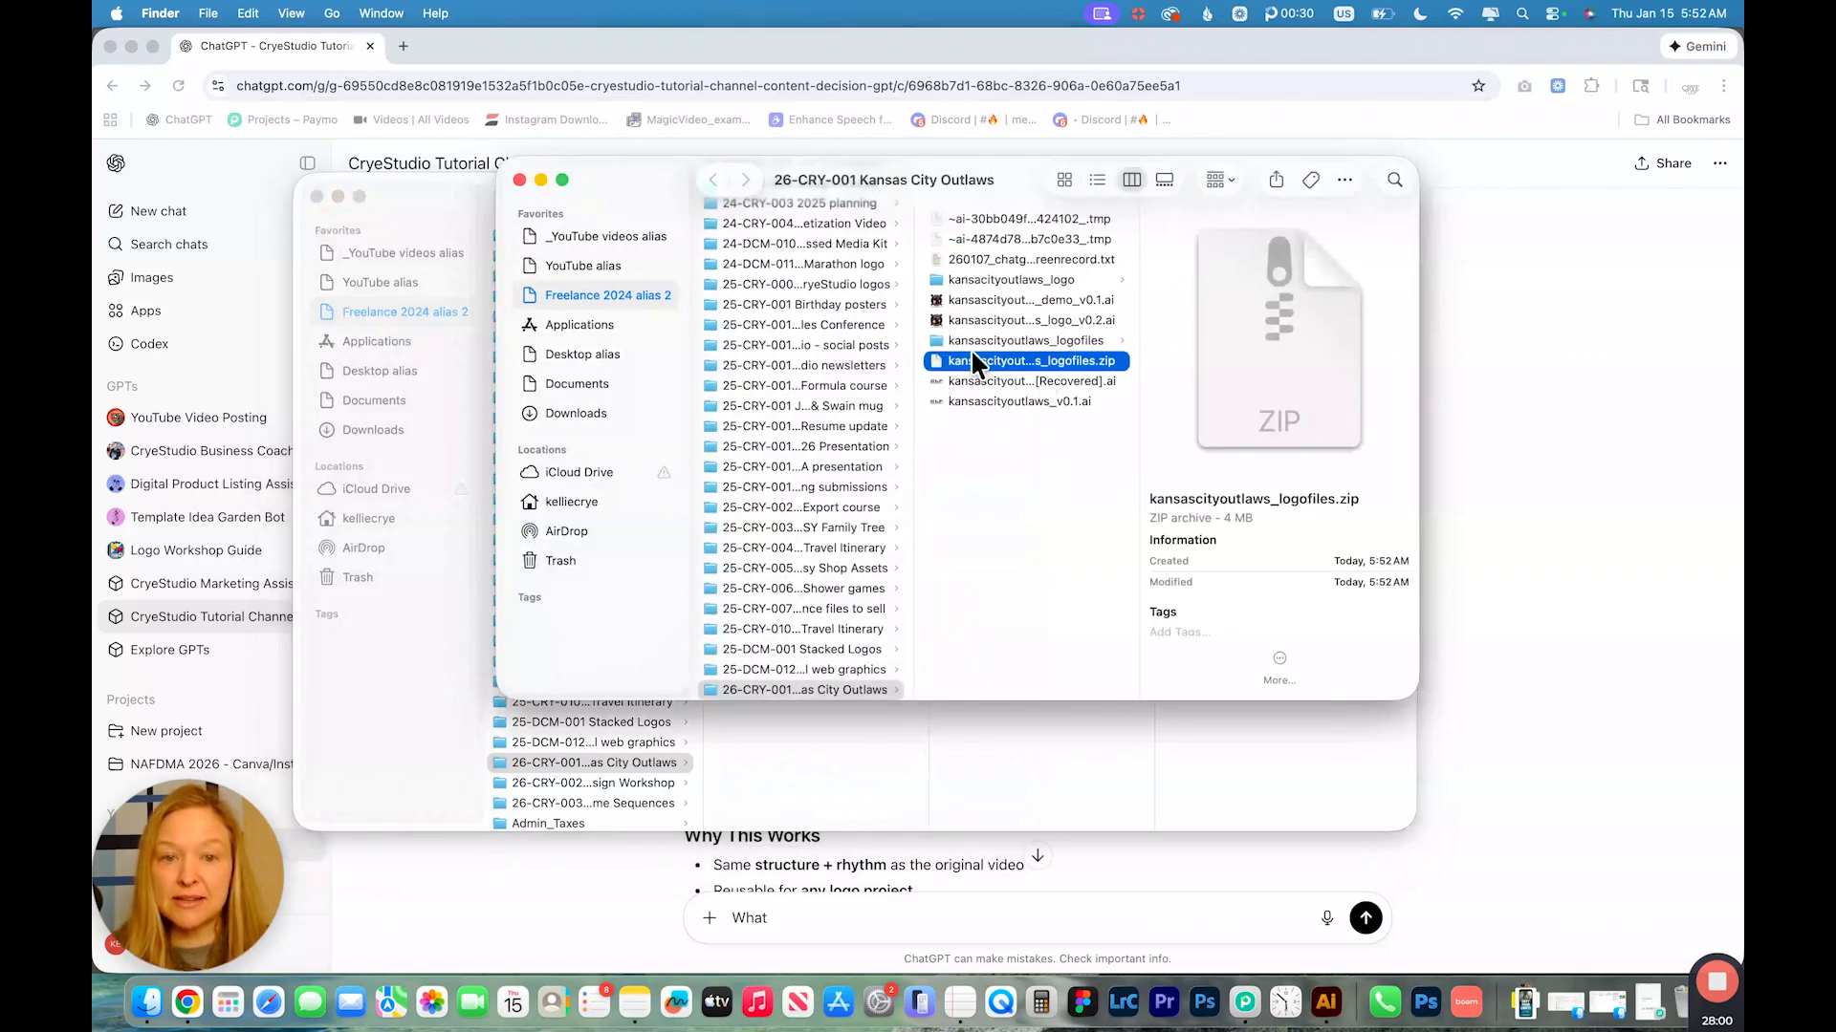
pyautogui.click(1018, 361)
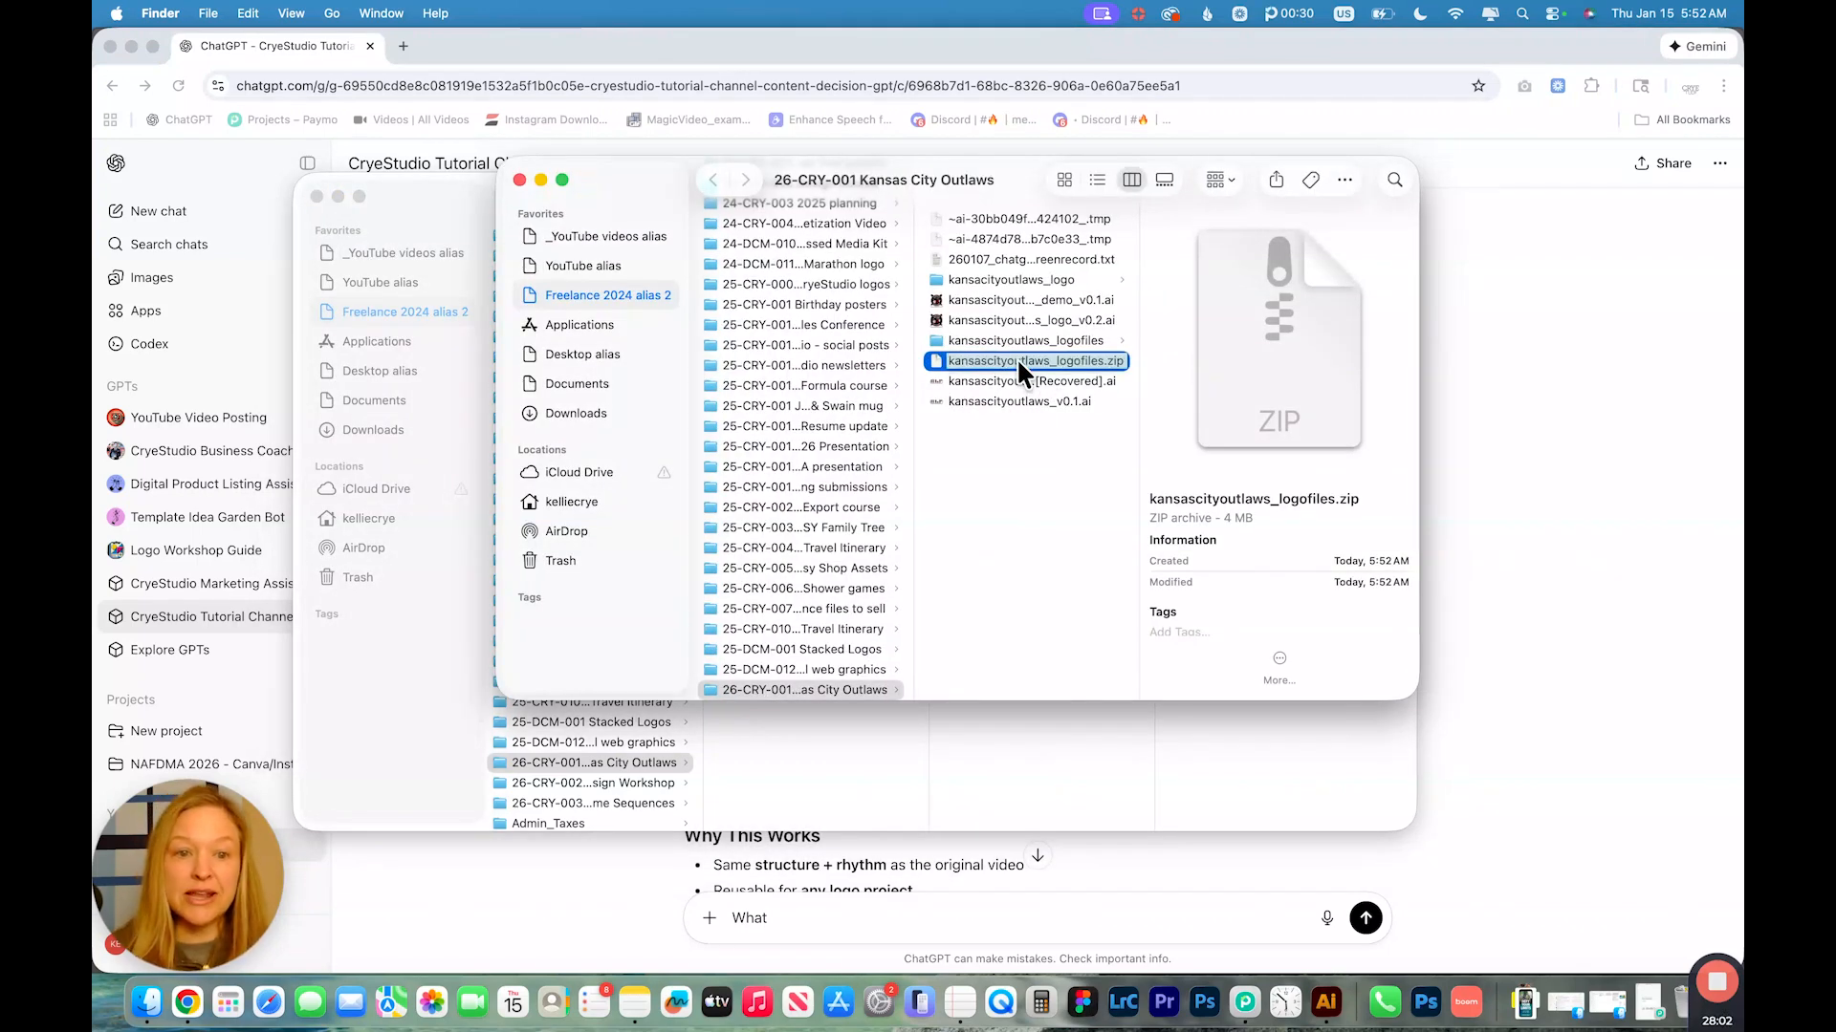